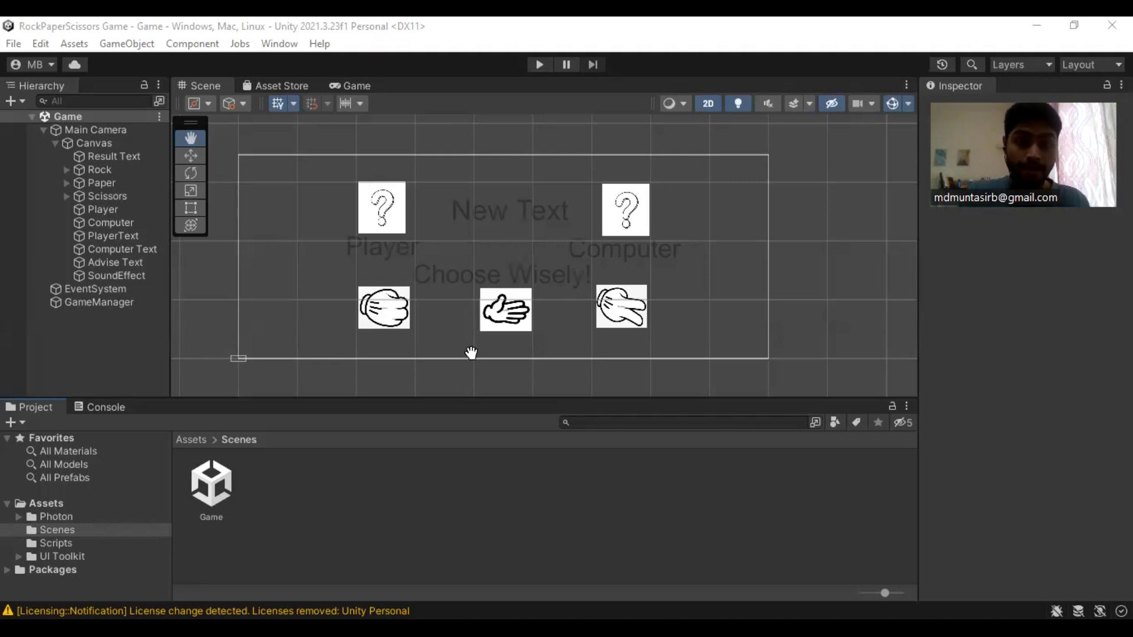
Step: Create a new scene named MainManu in the Scenes folder and open it
right_click(300, 492)
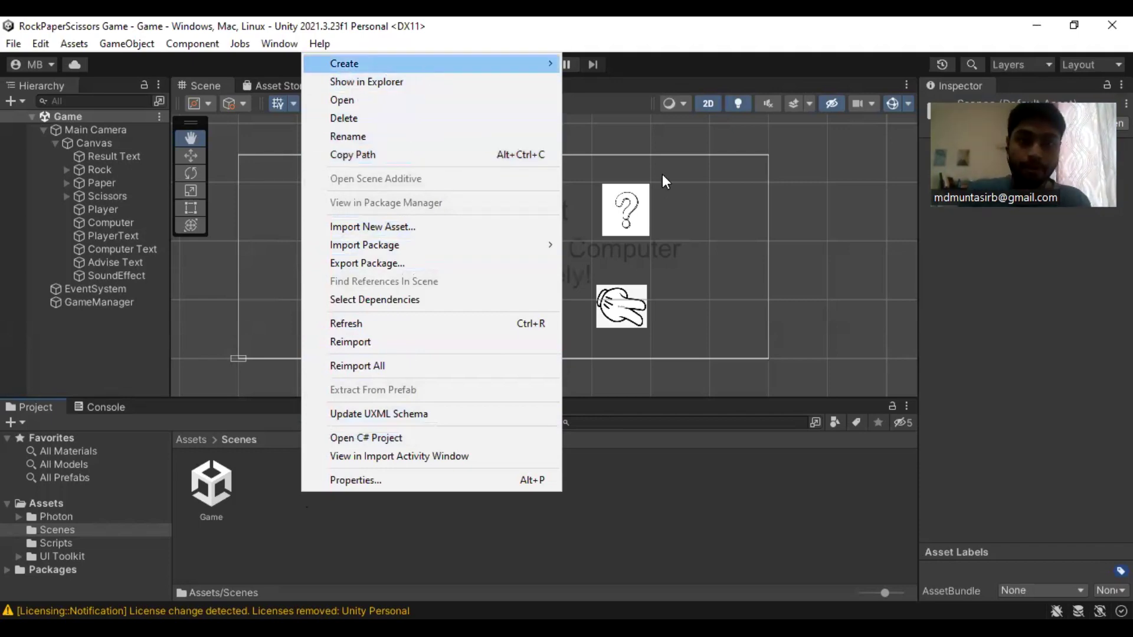
mouse_move(425, 68)
click(643, 287)
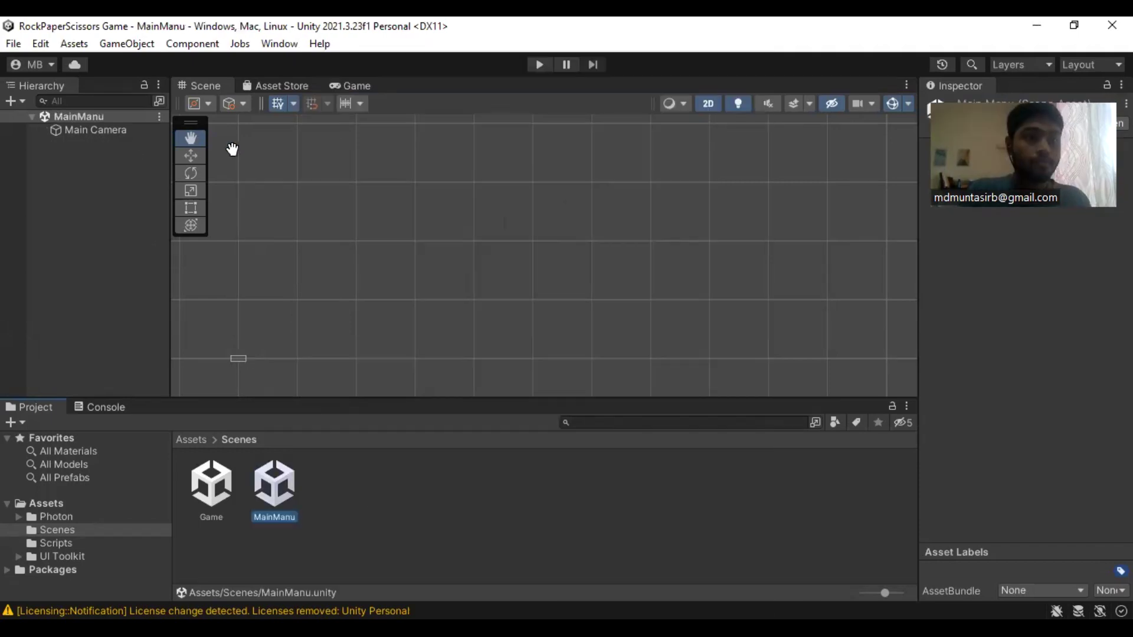
right_click(74, 118)
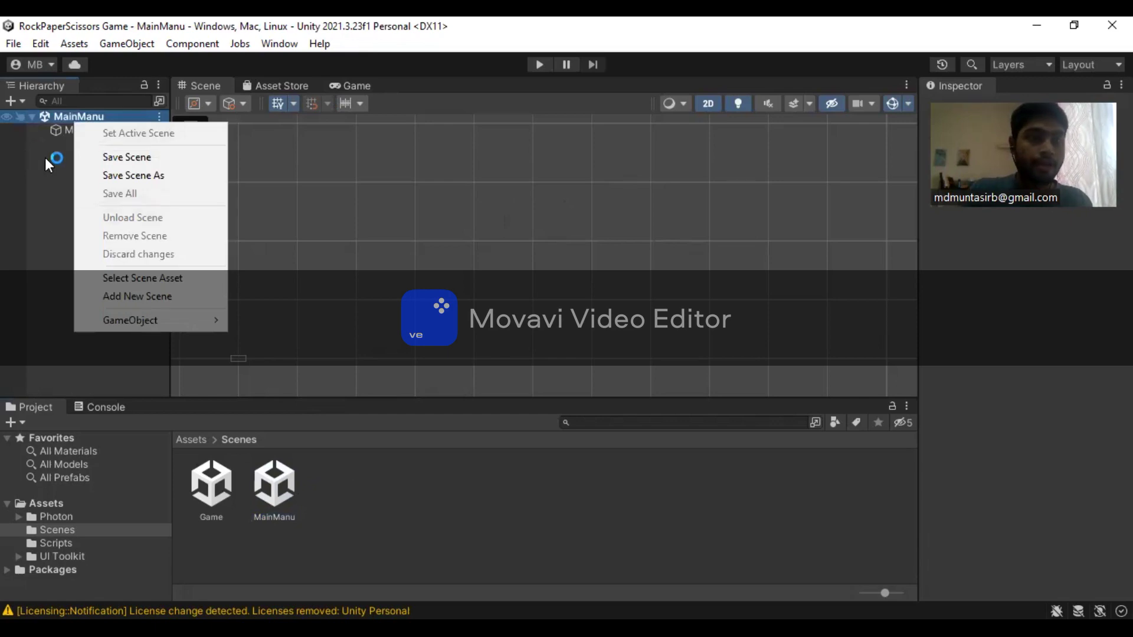
Step: Add a UI Canvas to the MainManu scene
click(85, 129)
right_click(85, 129)
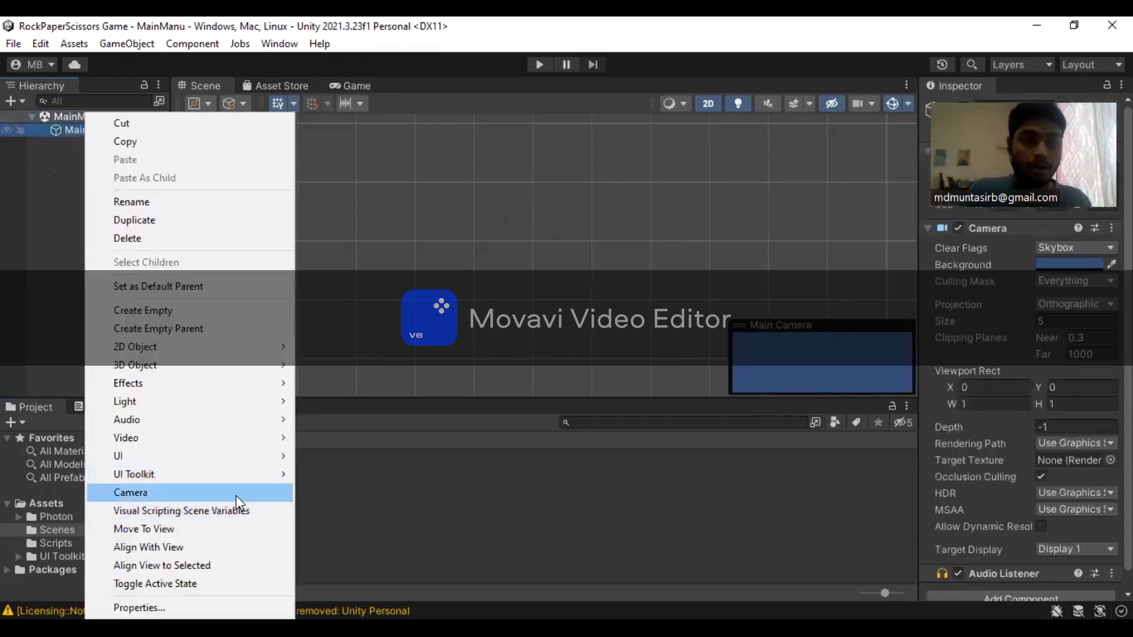
mouse_move(236, 455)
click(378, 396)
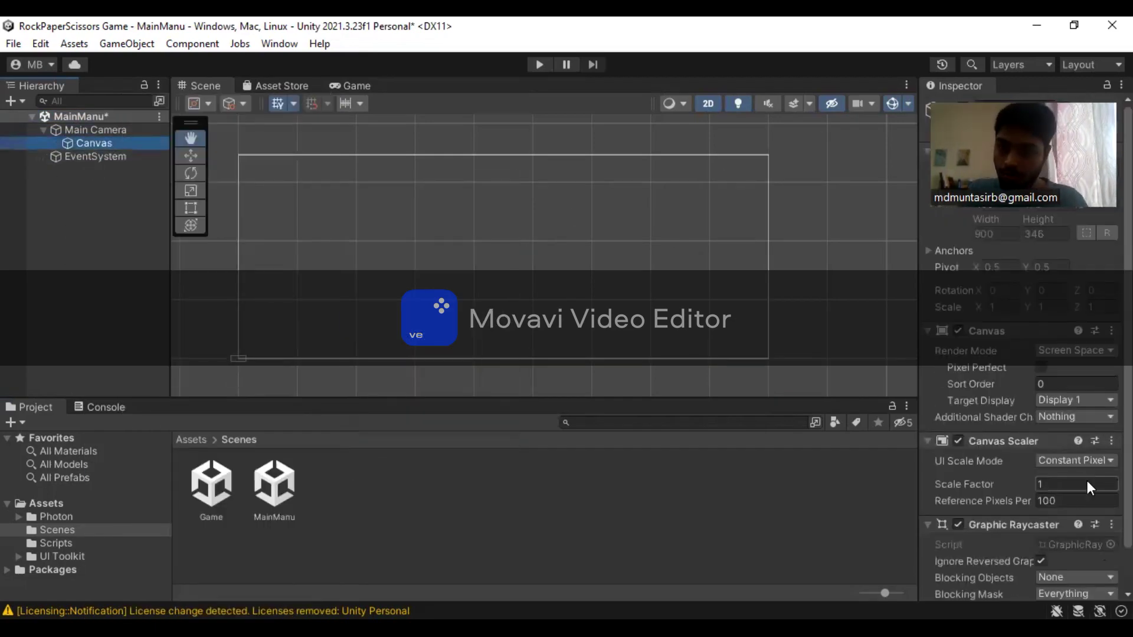
Step: Set the Canvas to Scale With Screen Size at 1920×1080 reference resolution, Match 1
scroll(1087, 481, down, 2)
click(1063, 415)
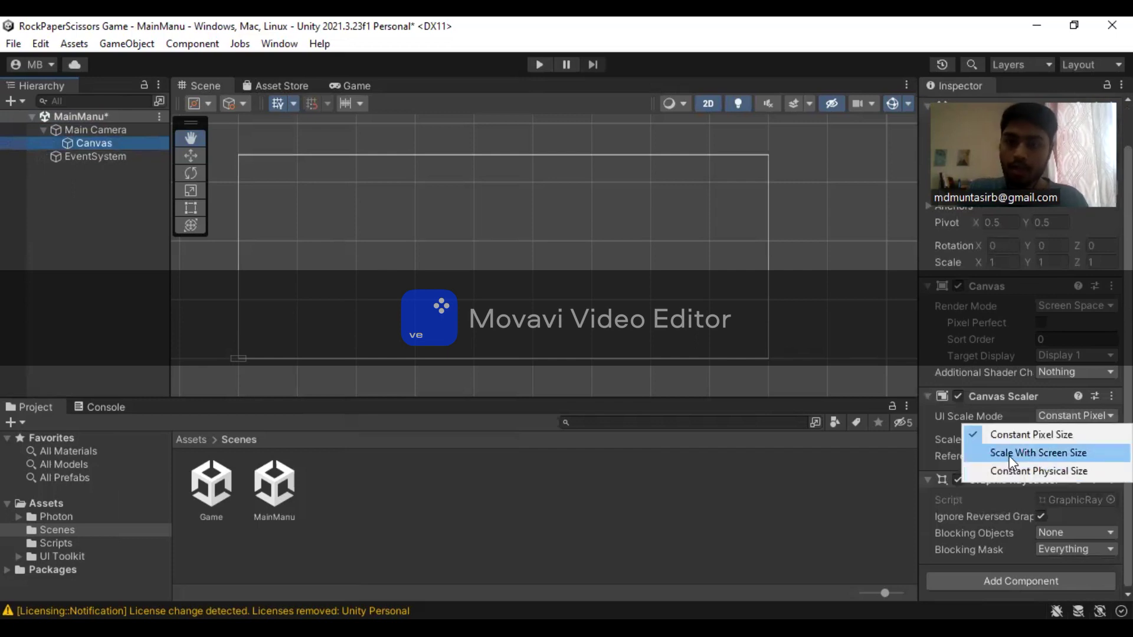
click(1011, 453)
click(997, 456)
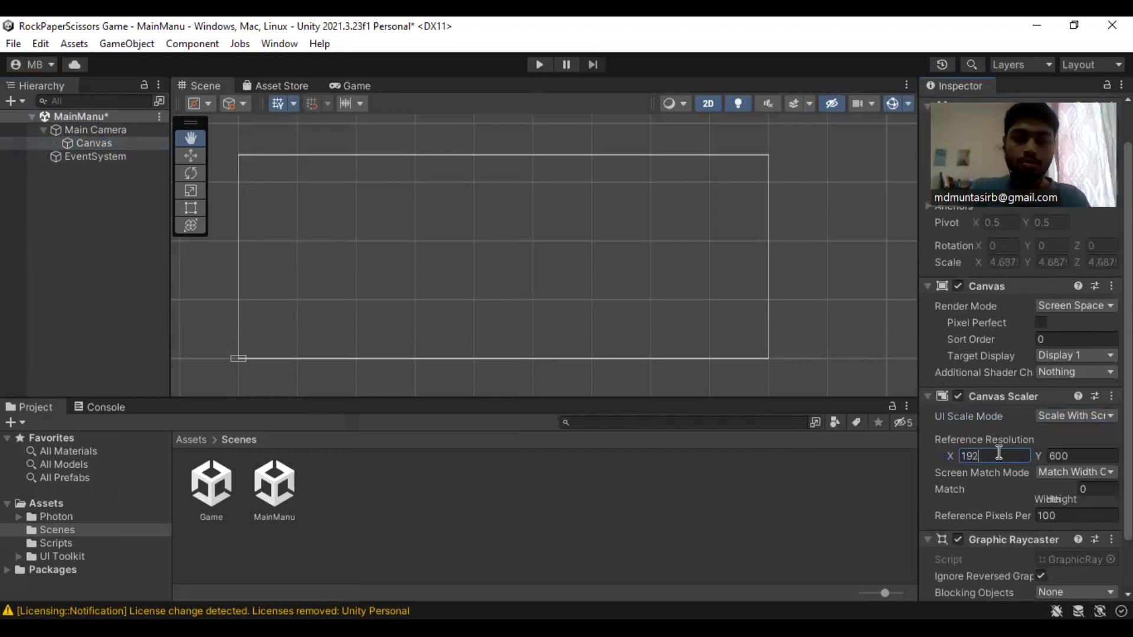
click(1063, 457)
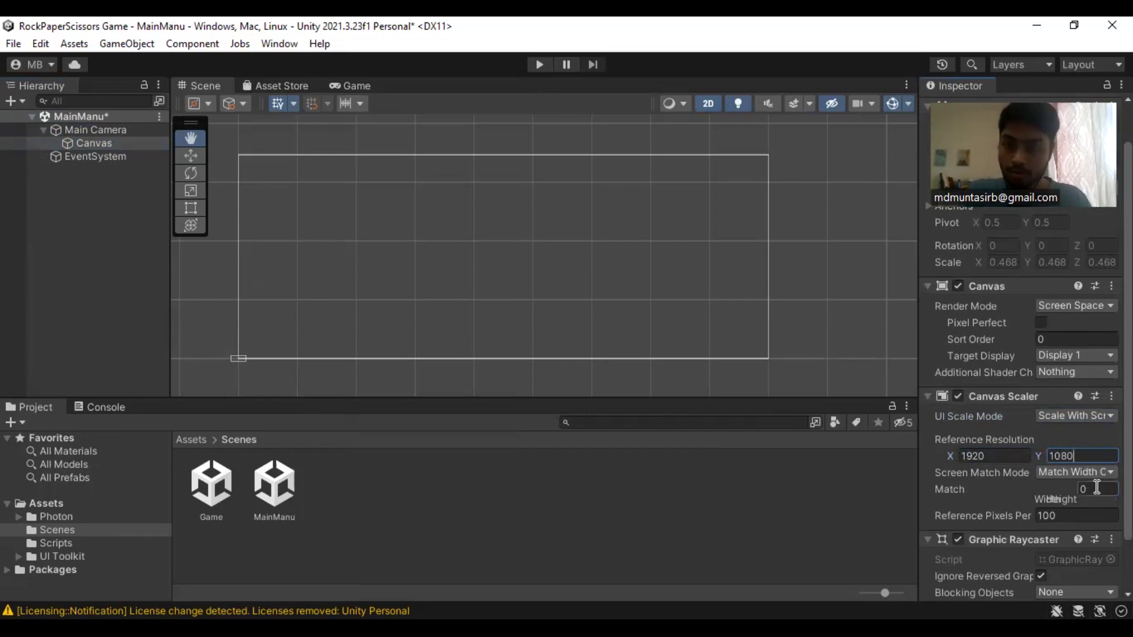
text(1)
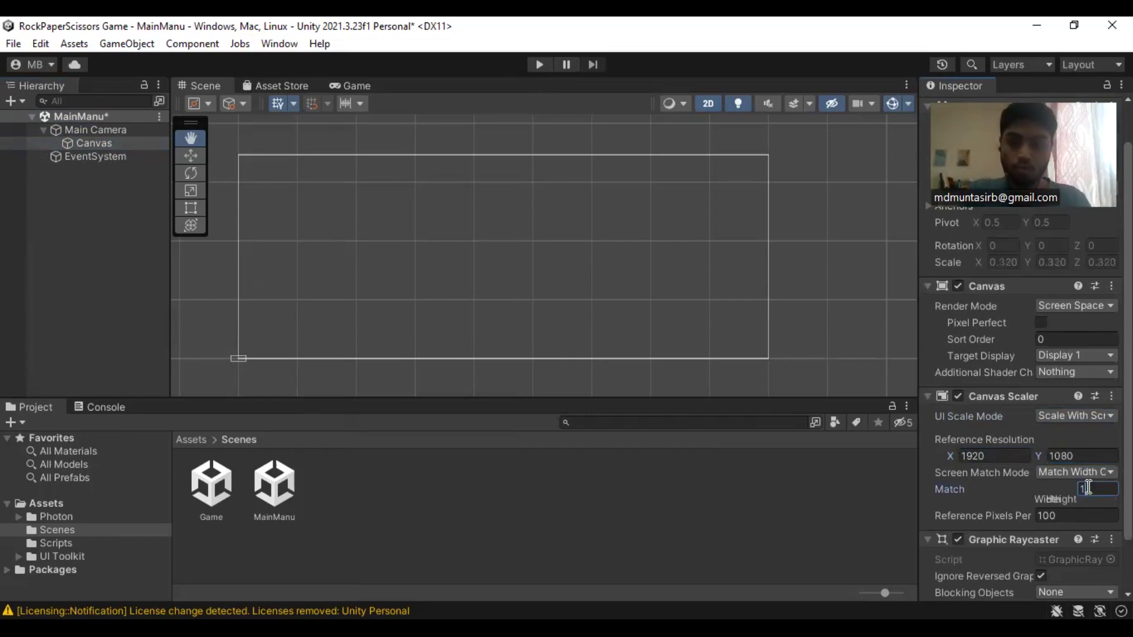
click(105, 142)
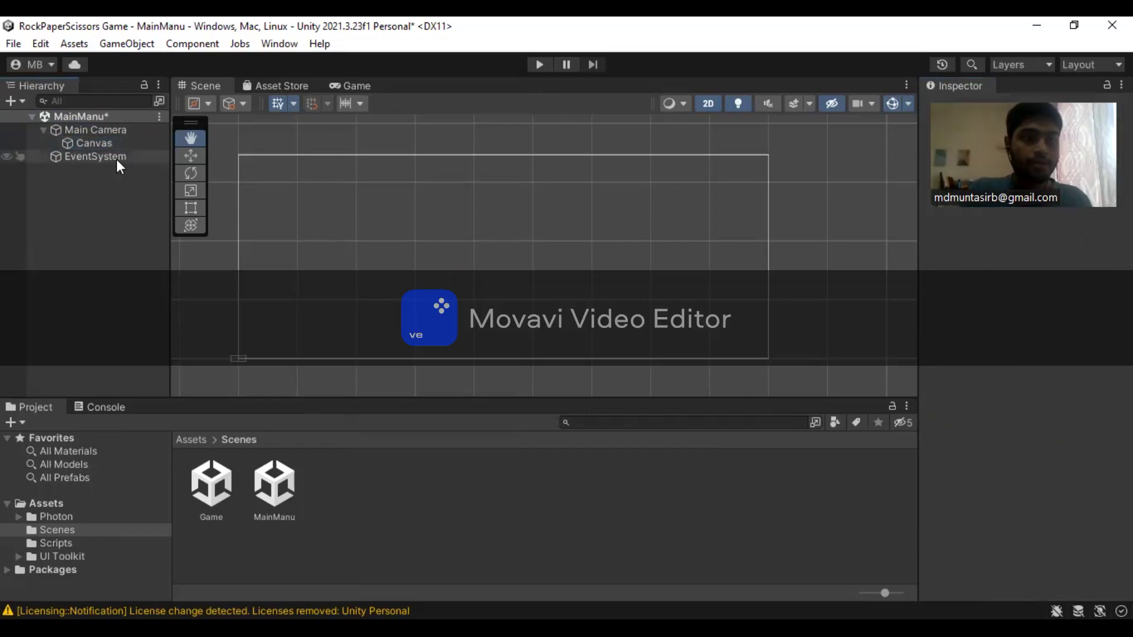
Step: Add a Background image under the Canvas
right_click(119, 150)
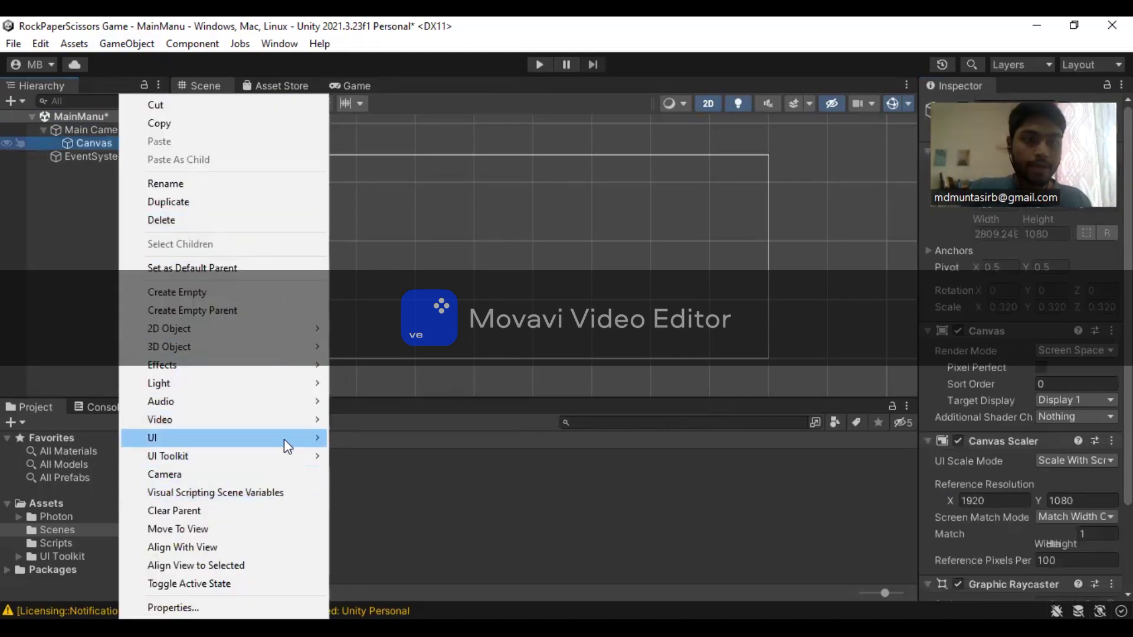
mouse_move(284, 439)
click(394, 182)
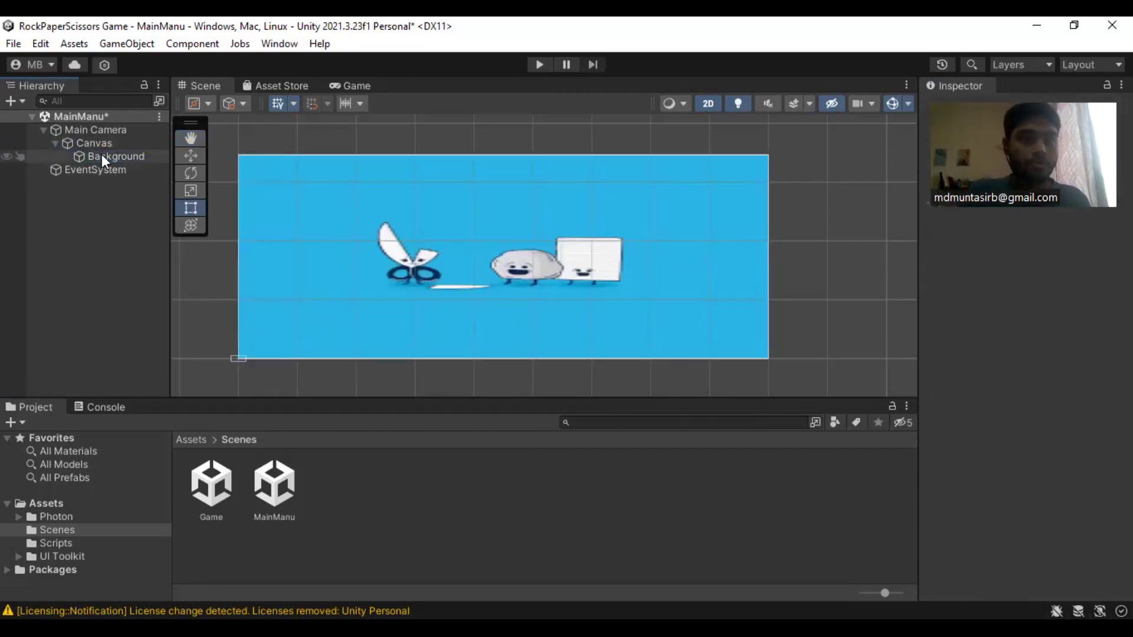
click(101, 154)
right_click(101, 154)
click(85, 231)
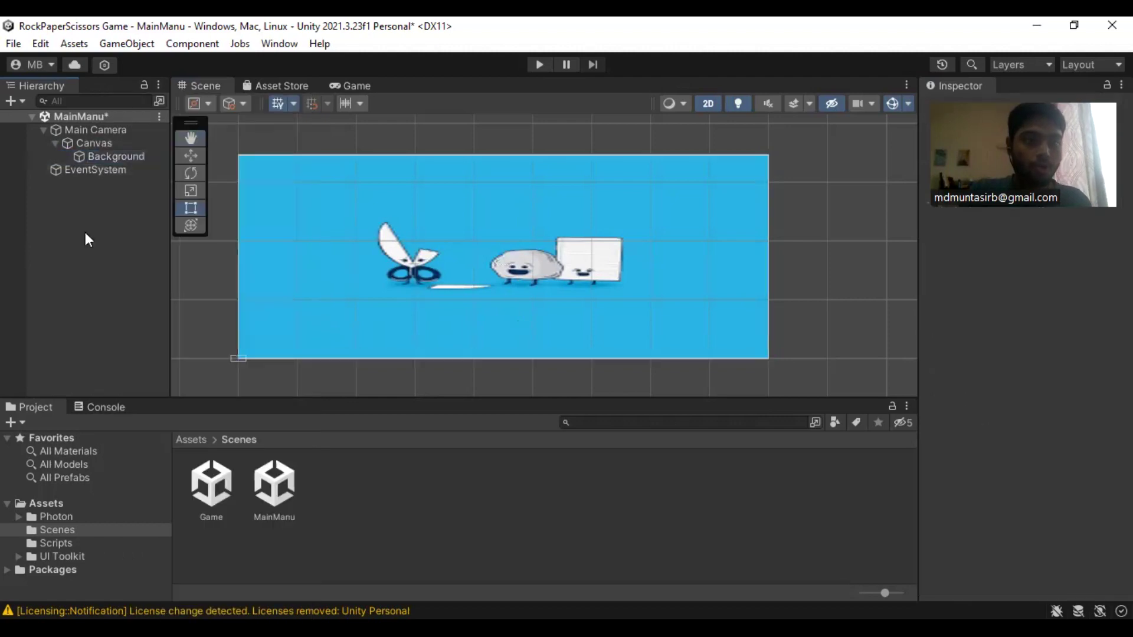
Step: Add a legacy UI Button under the Canvas
click(118, 144)
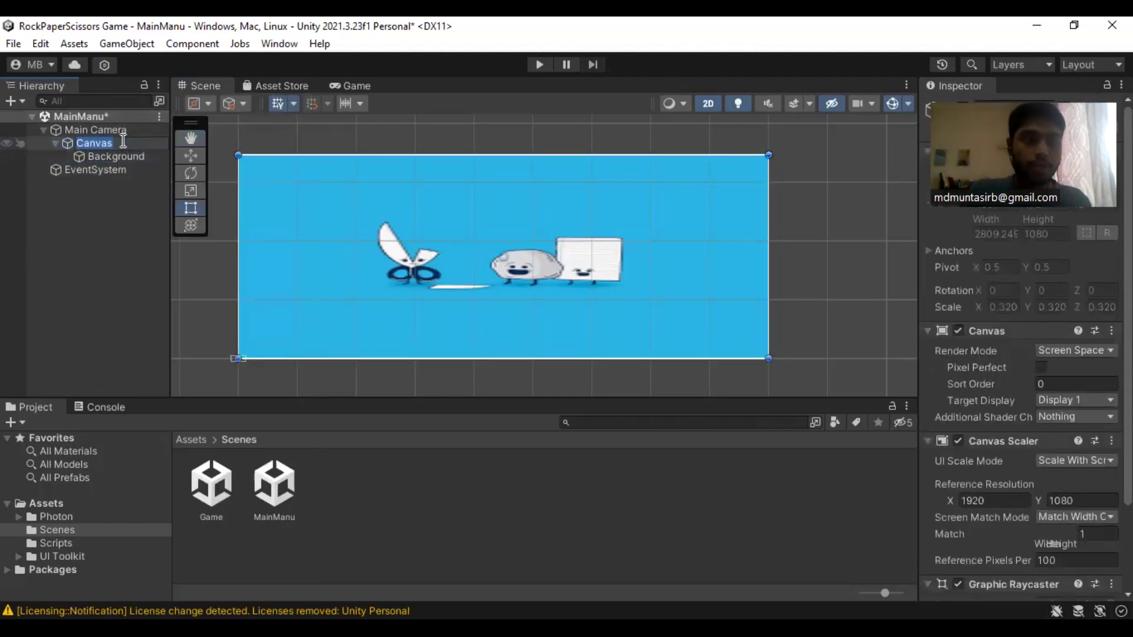
right_click(120, 139)
click(119, 146)
right_click(119, 147)
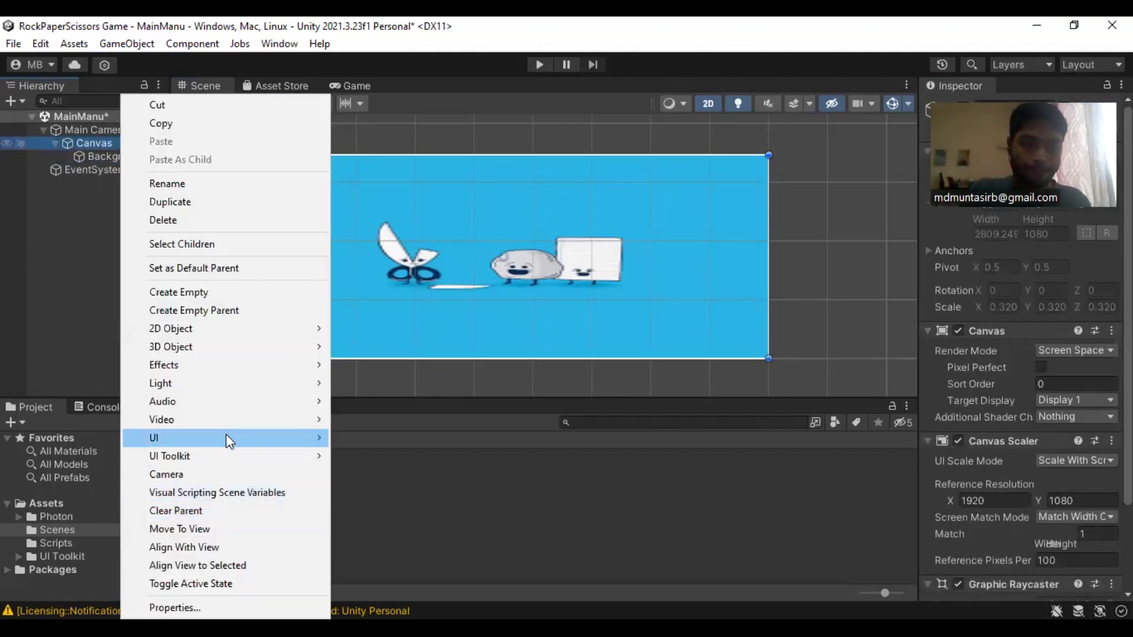
mouse_move(152, 434)
mouse_move(372, 435)
click(559, 454)
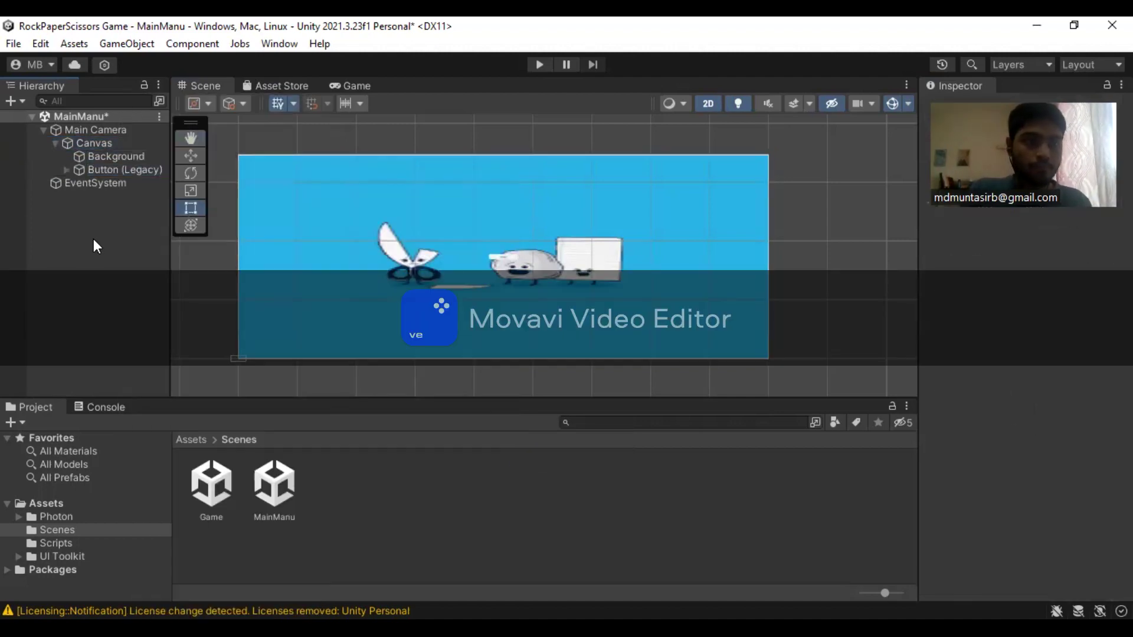
Step: Rename the new button to SP Button
click(118, 157)
click(122, 169)
double_click(122, 169)
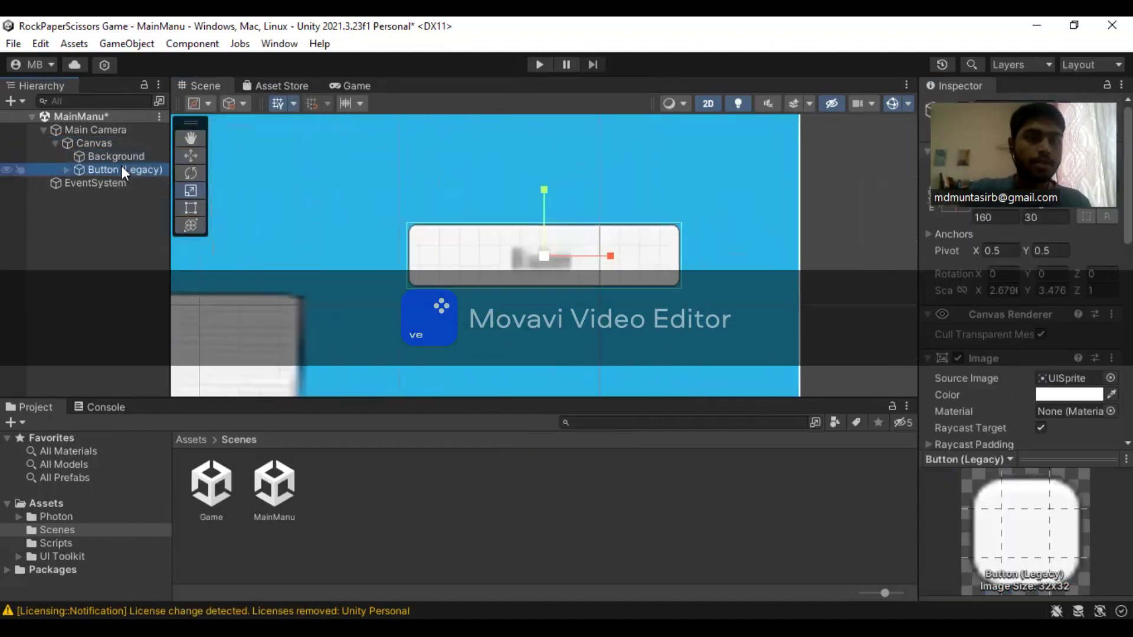
click(123, 168)
text(S)
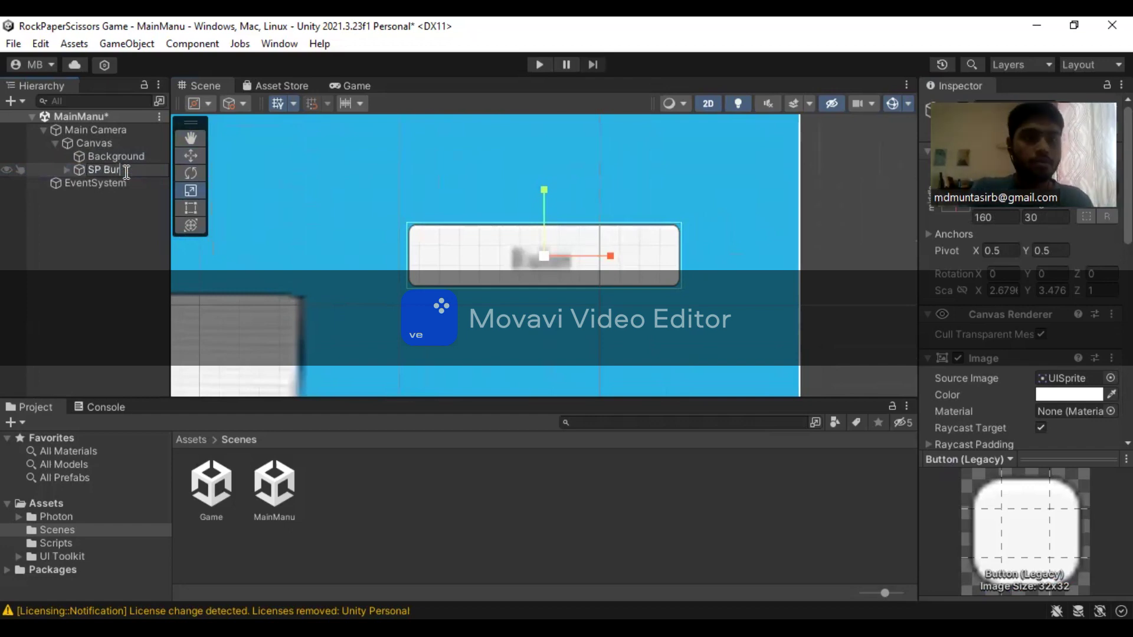
text(P Button)
click(130, 200)
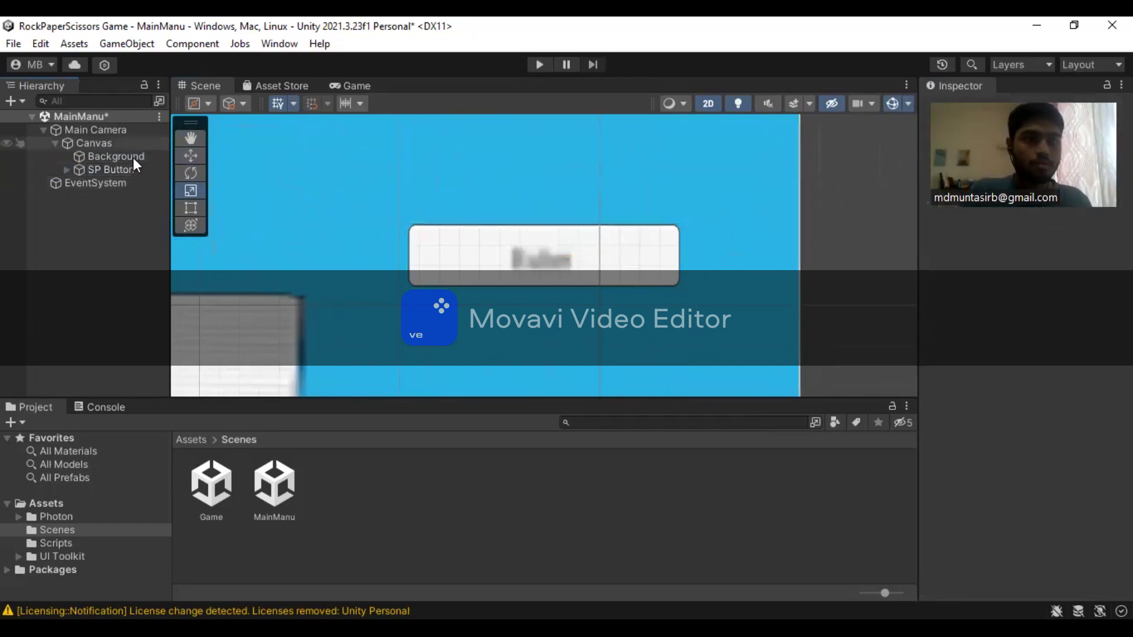
Step: Duplicate SP Button and name the copy MP Button
click(102, 131)
click(112, 181)
click(116, 172)
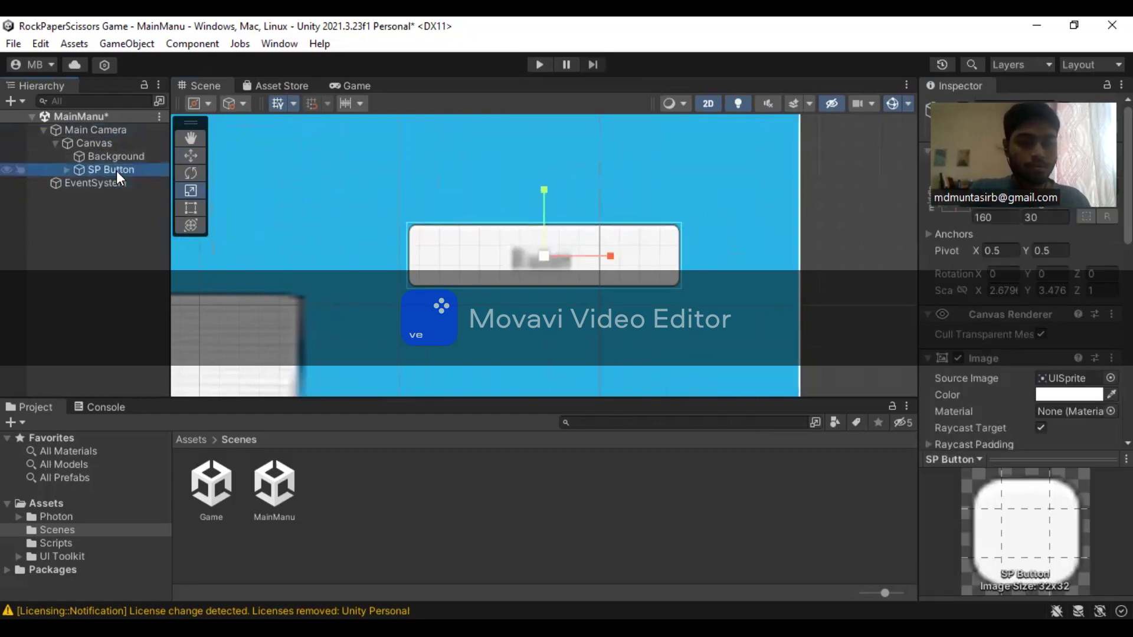
key(ctrl+d)
click(122, 180)
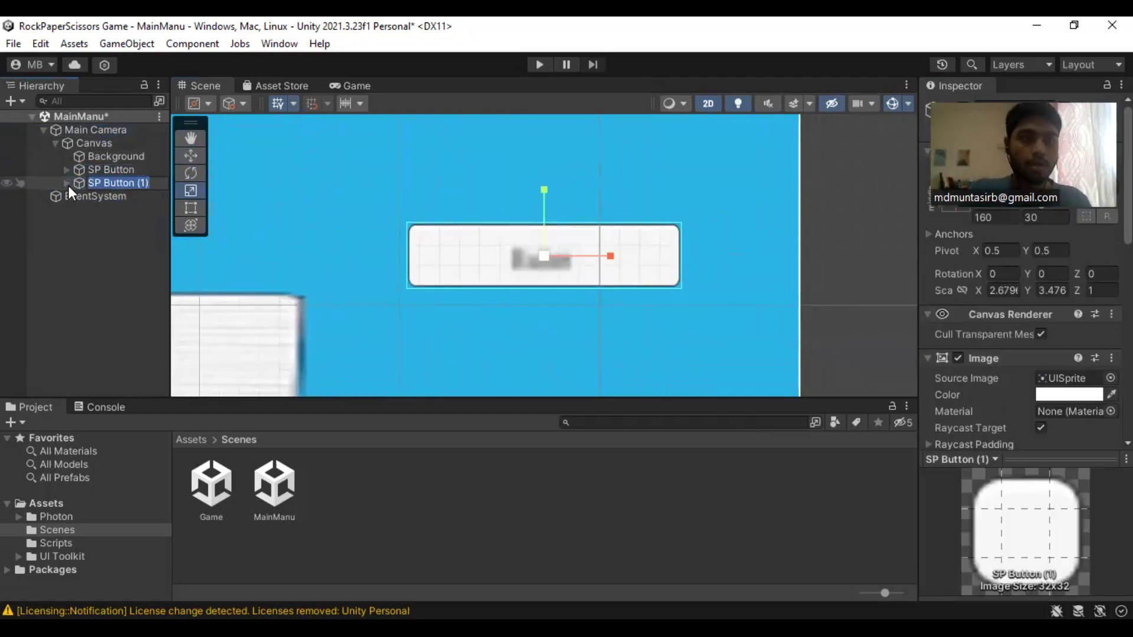
text(MP)
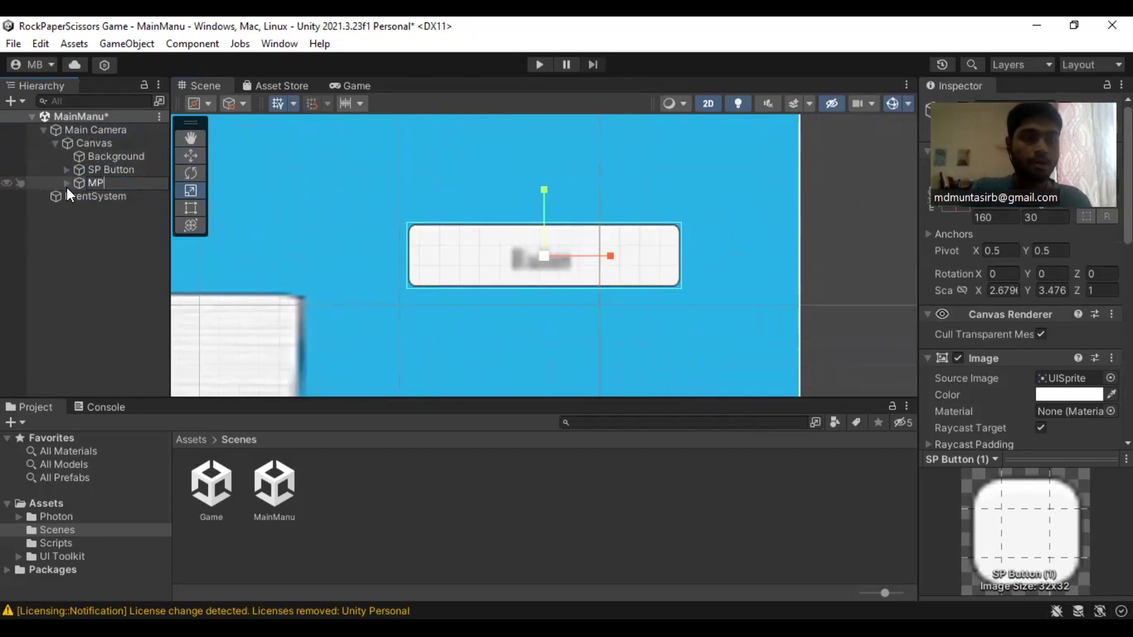
text( Button)
click(81, 258)
Step: Pick a new sprite for the SP Button
double_click(144, 169)
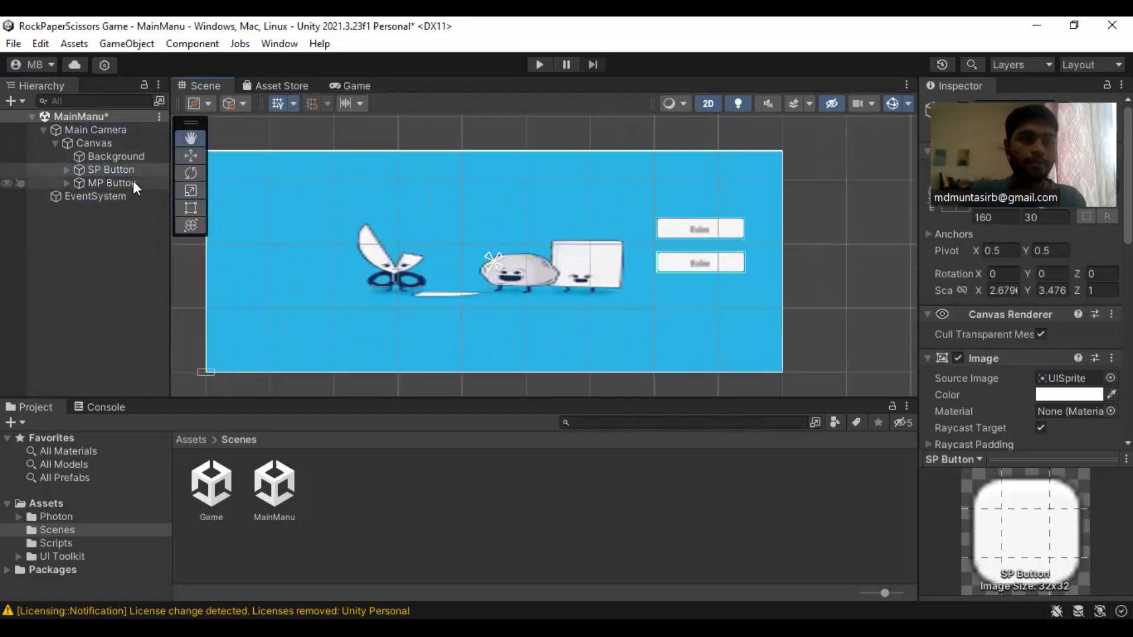
click(108, 171)
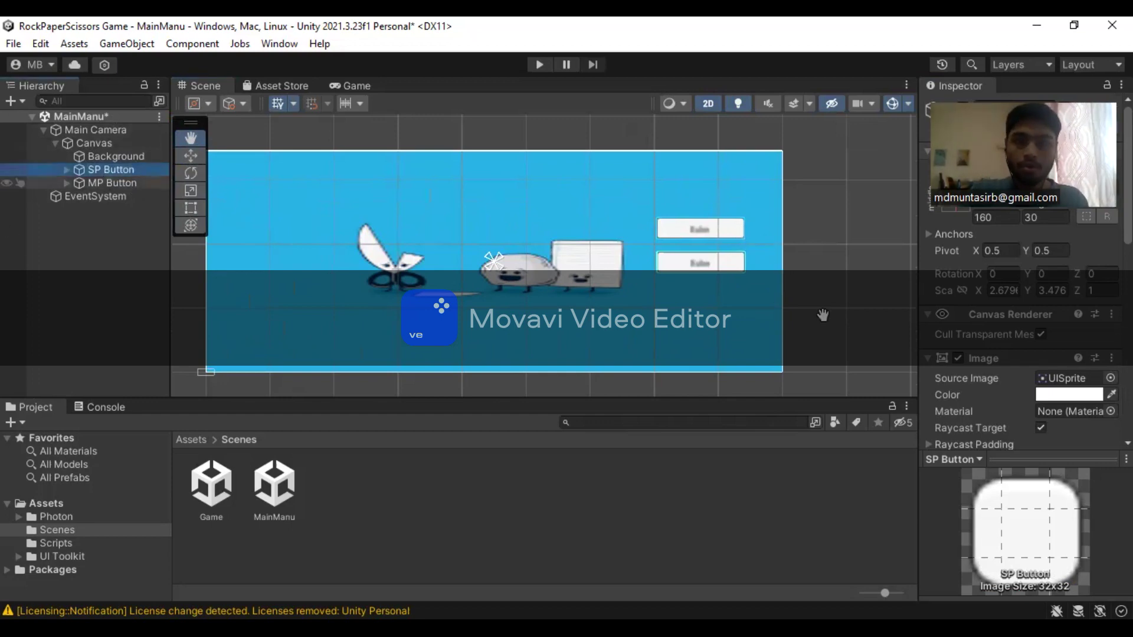
click(1111, 377)
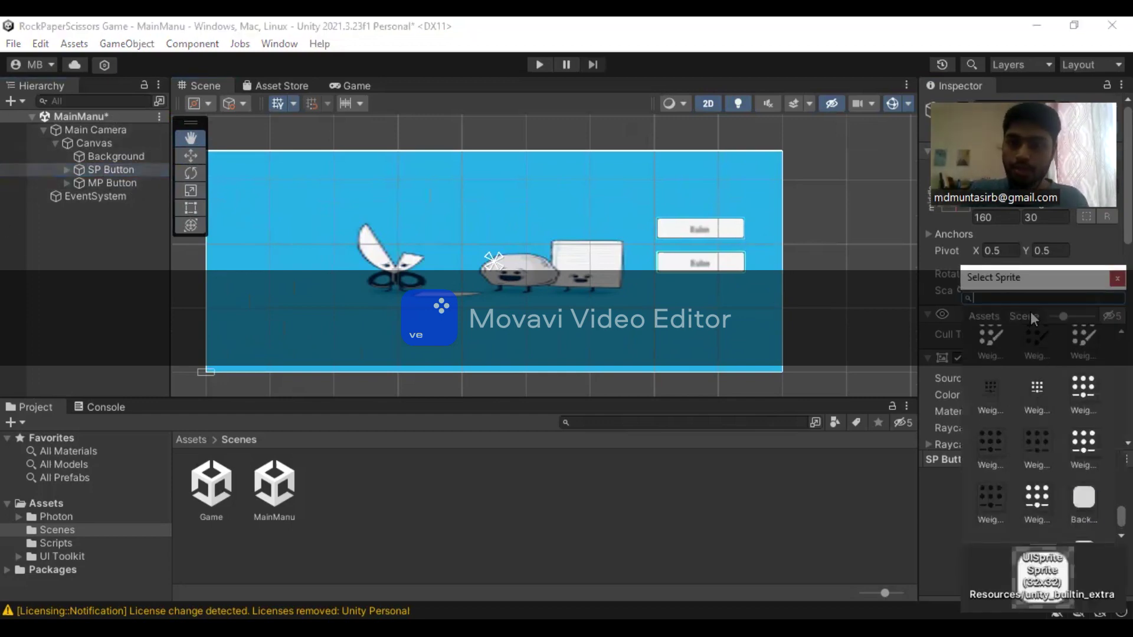
Step: Create an empty GameObject named GameManager
click(102, 226)
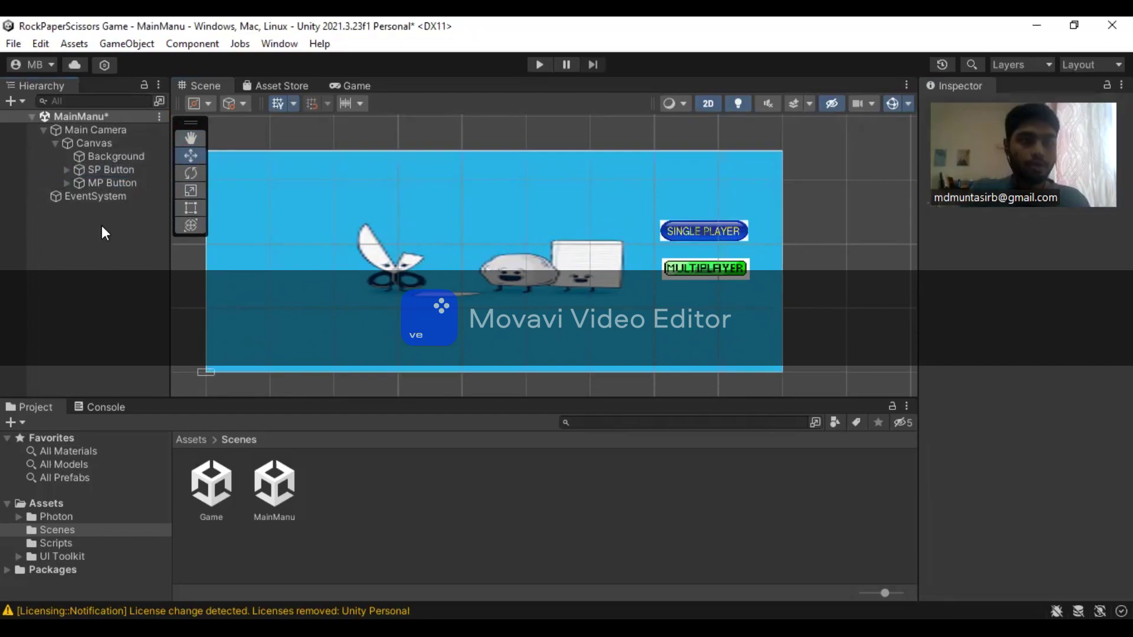
right_click(102, 225)
click(218, 422)
text(Gma)
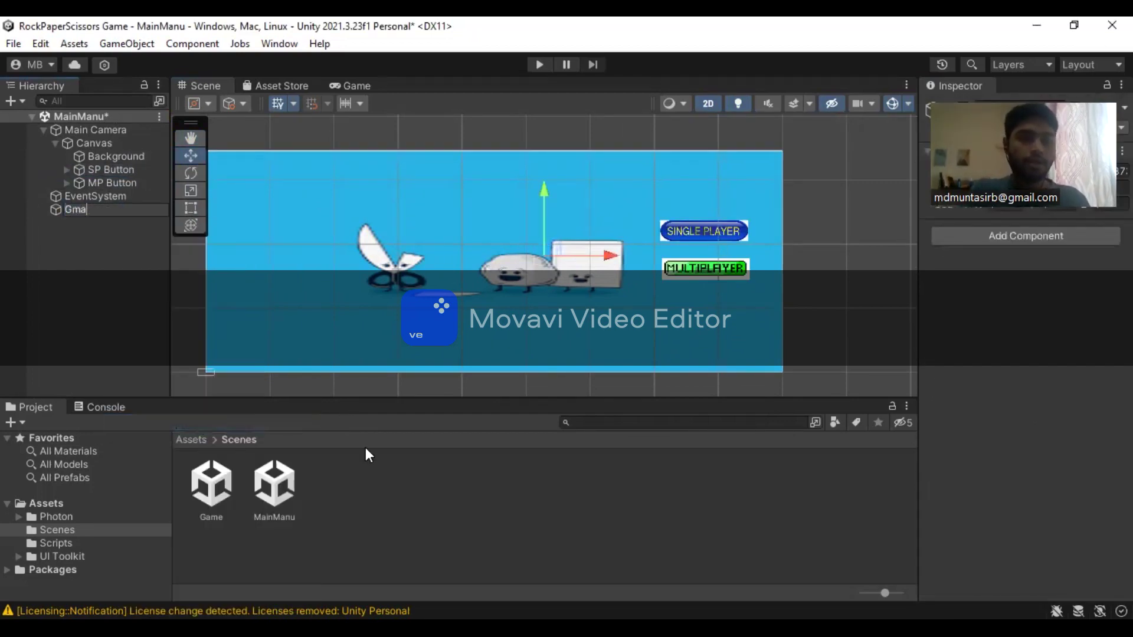
key(BackSpace)
key(BackSpace)
key(BackSpace)
text(ameManger)
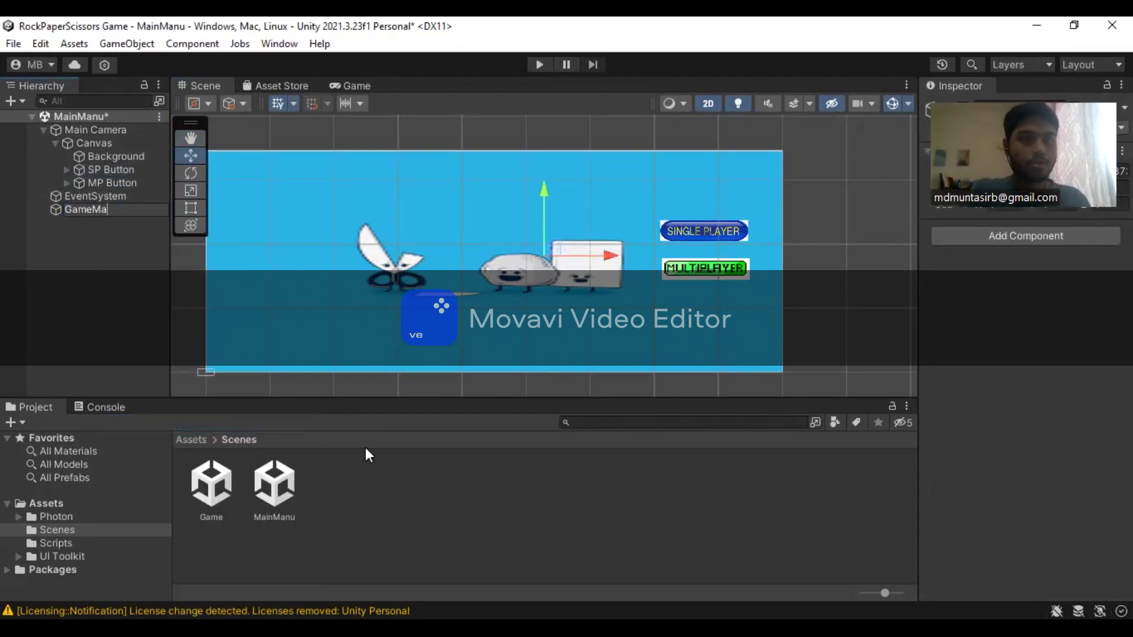
key(BackSpace)
key(BackSpace)
key(BackSpace)
key(BackSpace)
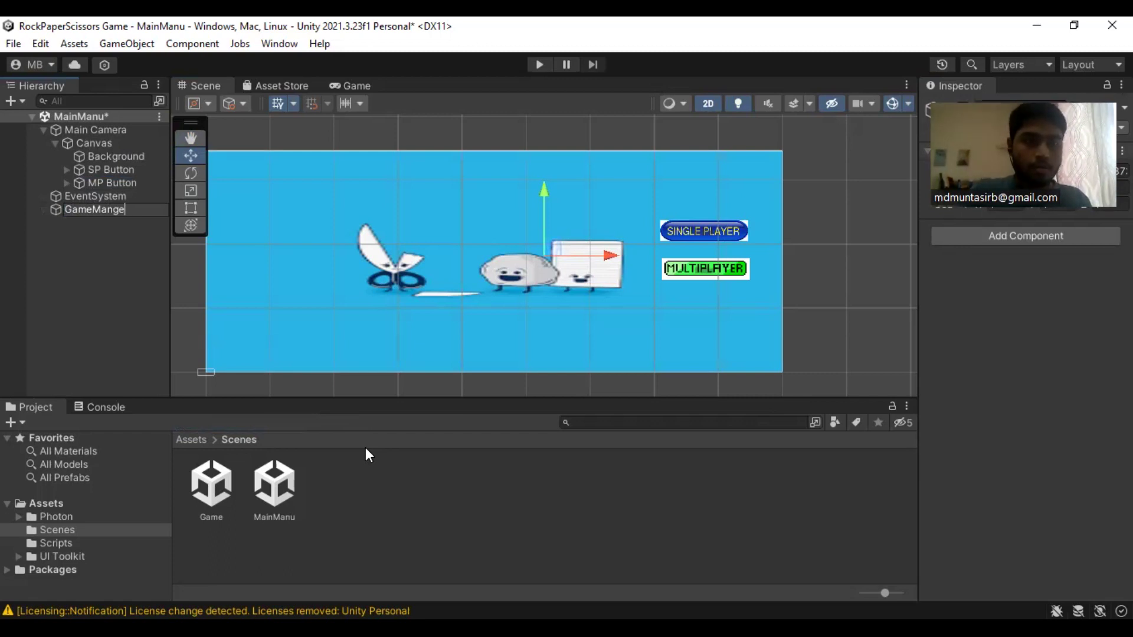
text(nager)
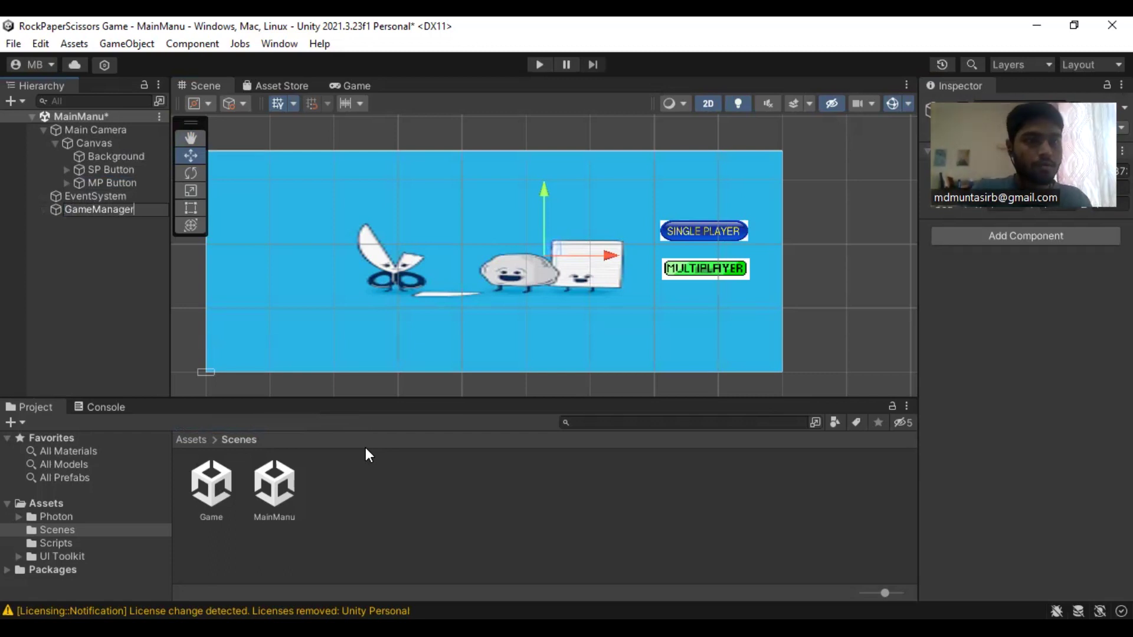
click(79, 282)
Step: Attach the MyScene and ConnectServer scripts to GameManager and enter Lobby as lobby scene name
click(115, 214)
click(56, 543)
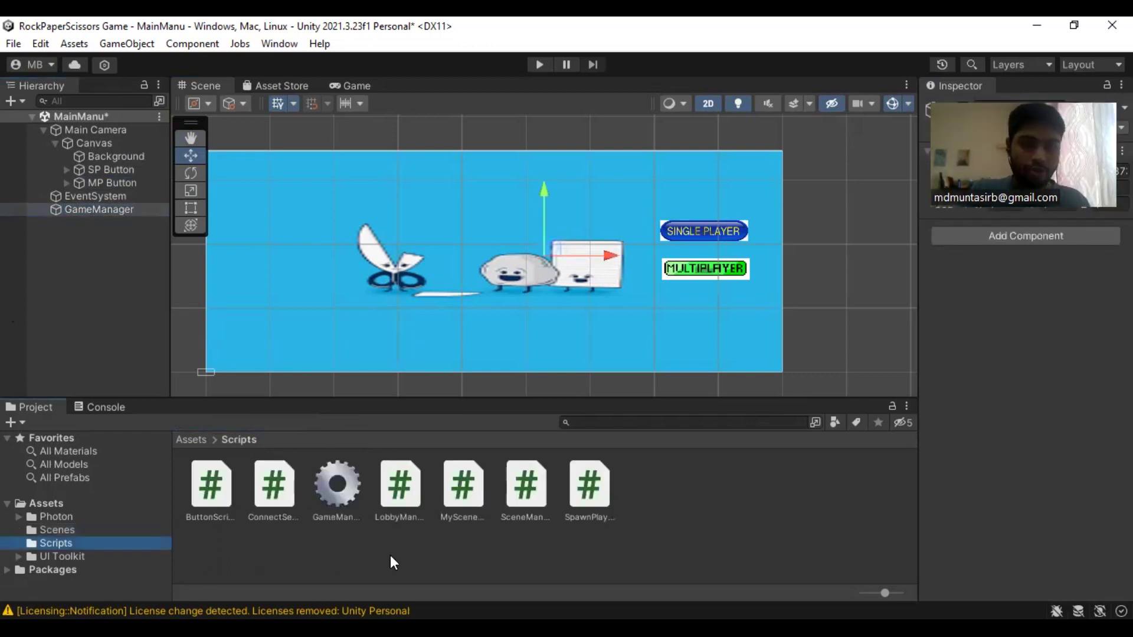
click(72, 207)
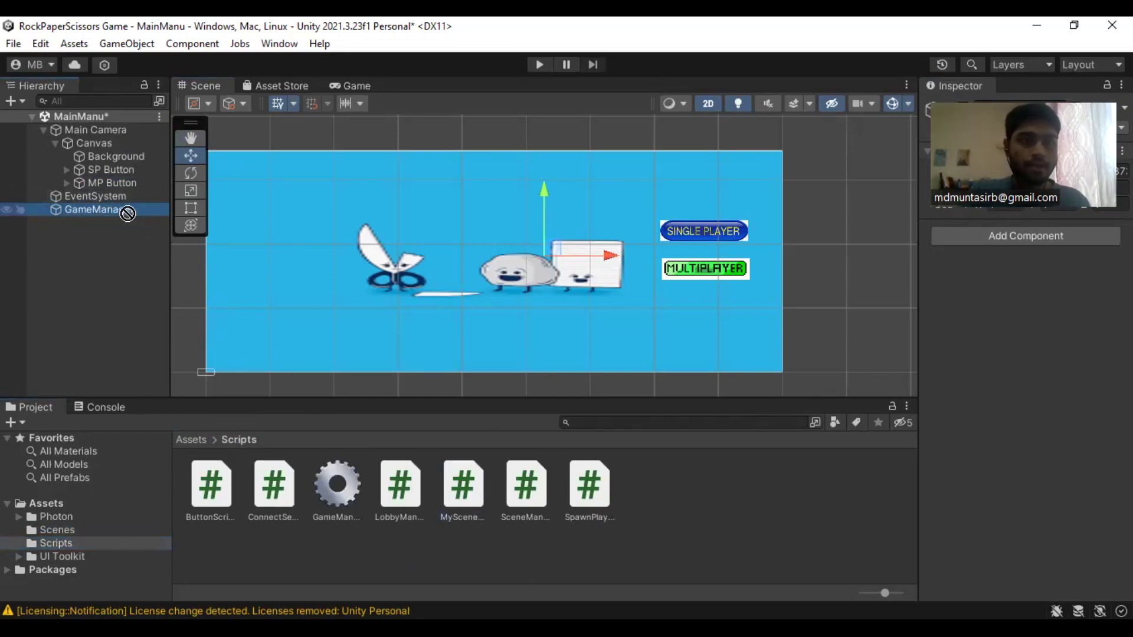
drag(490, 497, 1026, 230)
drag(273, 490, 992, 271)
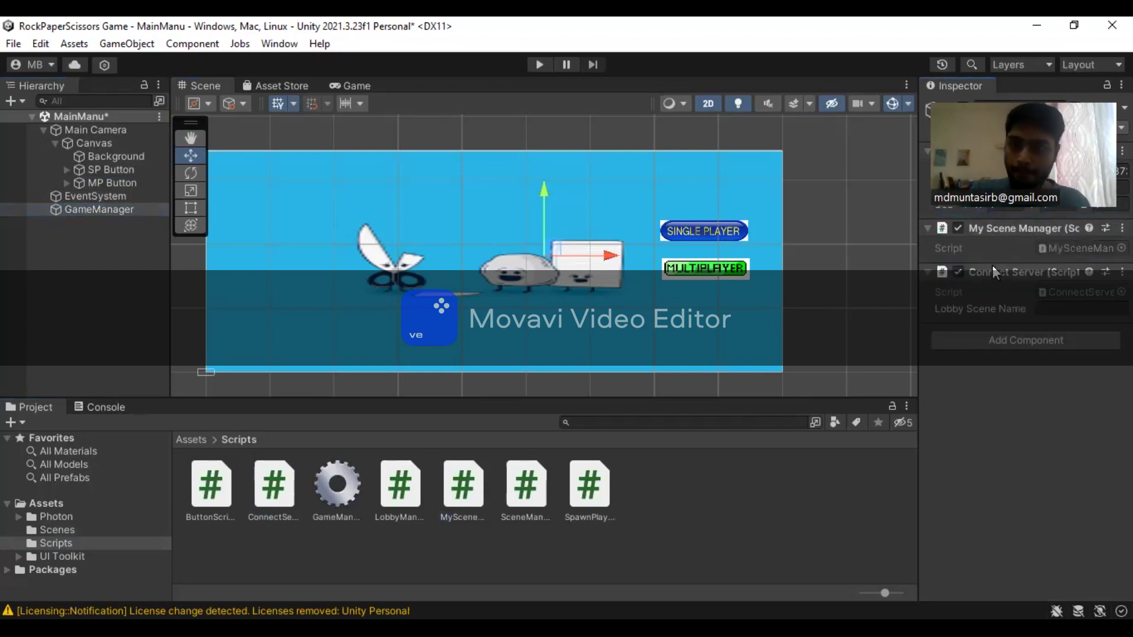
click(1060, 308)
text(Lo)
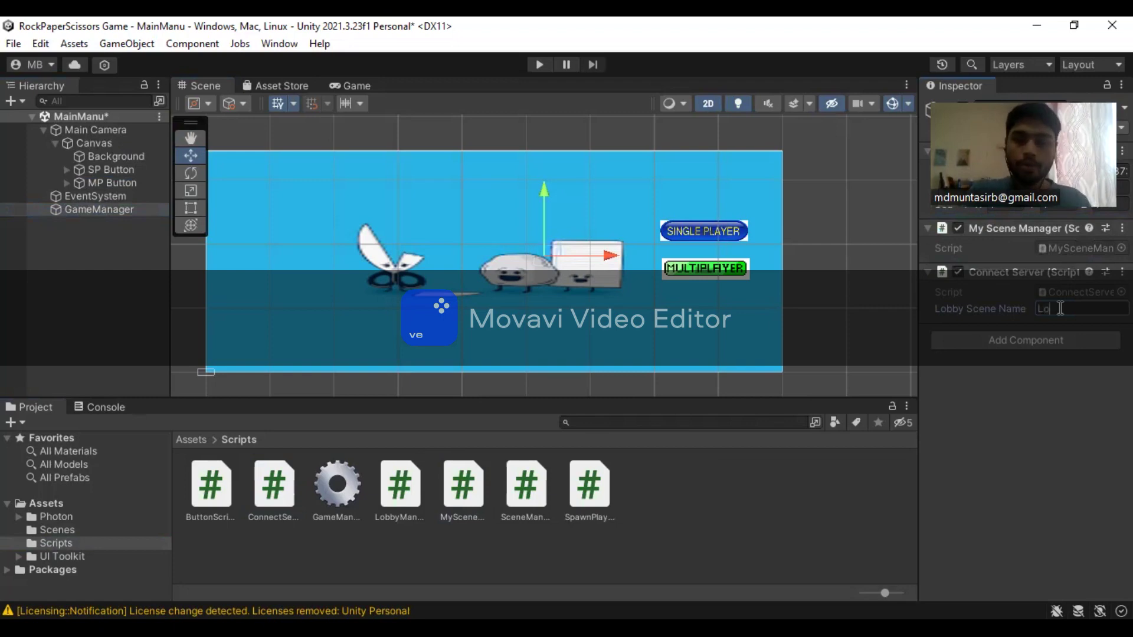
text(bby)
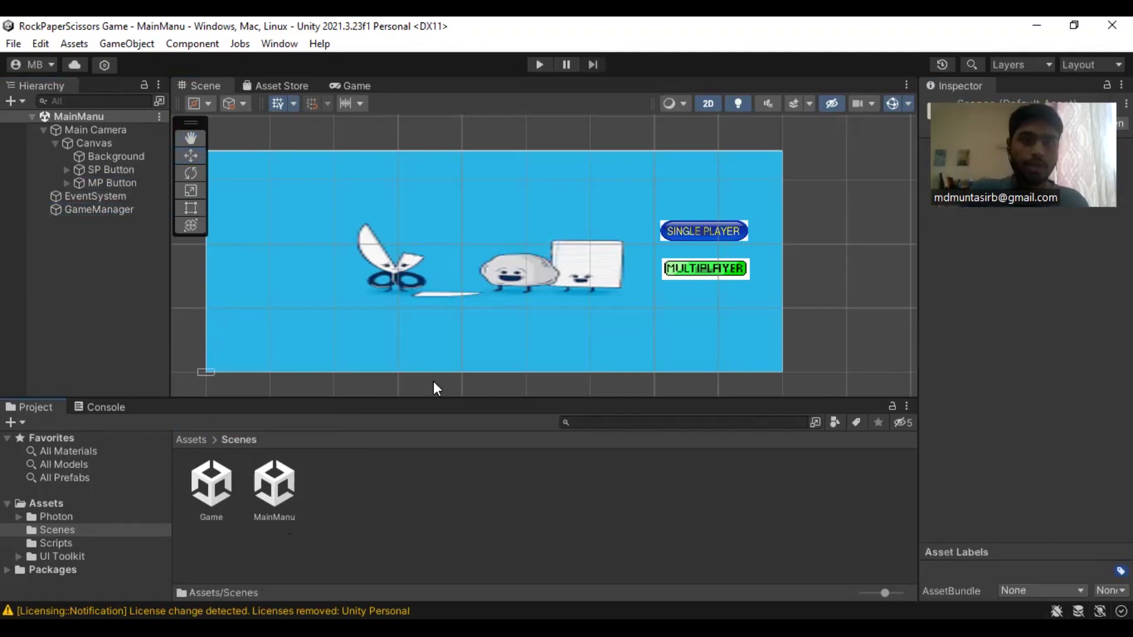
Step: Create a Lobby scene in the Scenes folder and open it
right_click(349, 484)
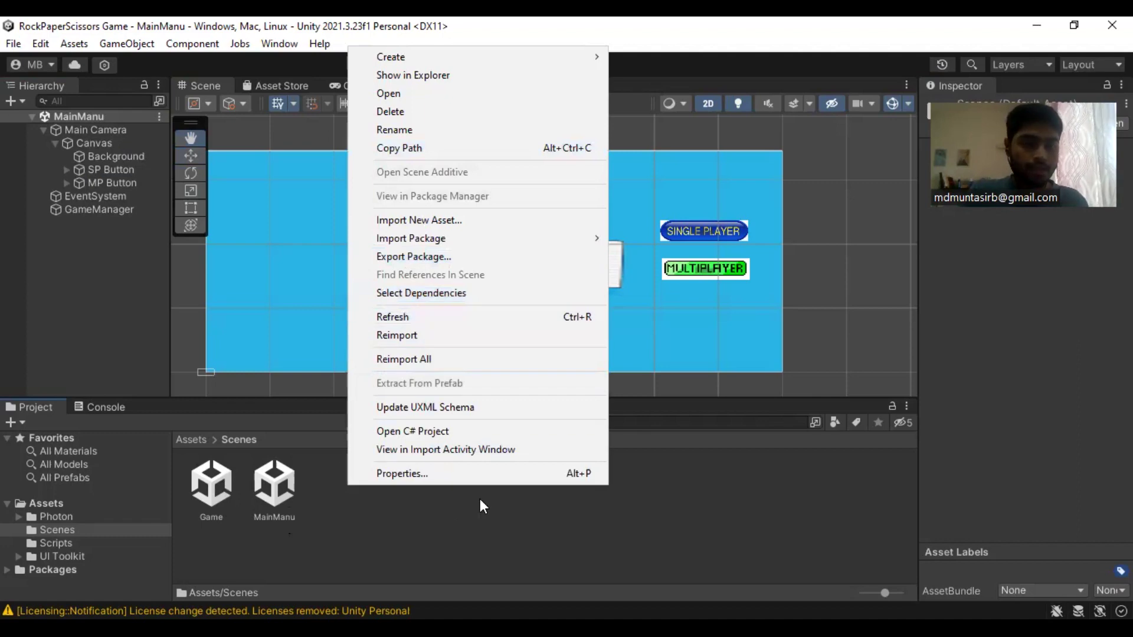
click(311, 489)
double_click(282, 485)
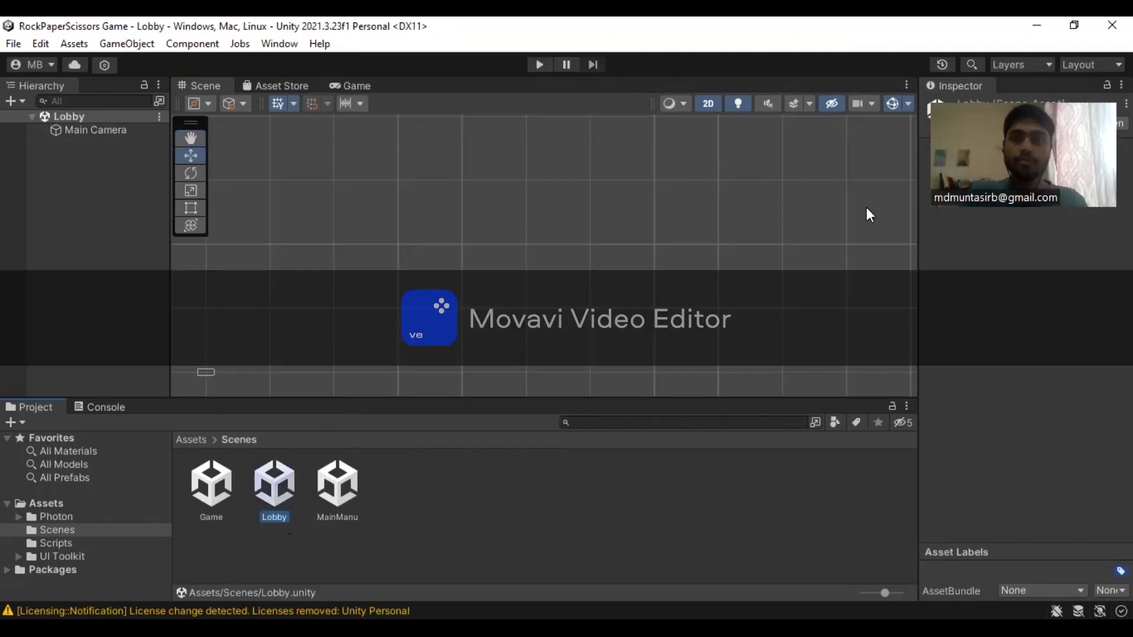
Step: Start a new Photon app with the Pun SDK and application name RPS Game
click(1036, 25)
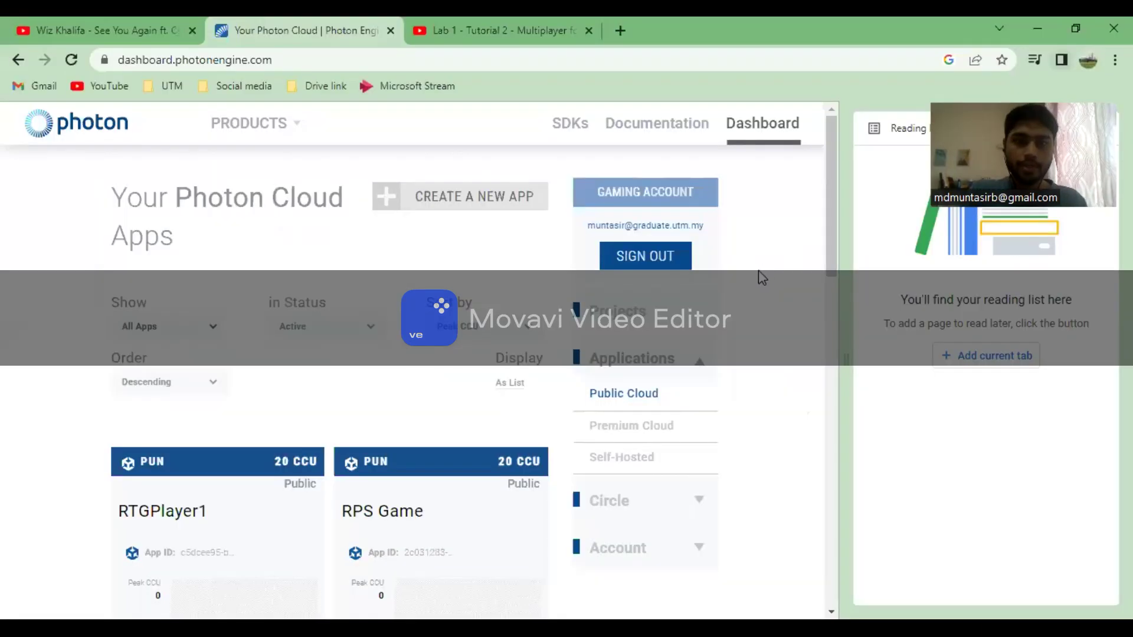
click(399, 209)
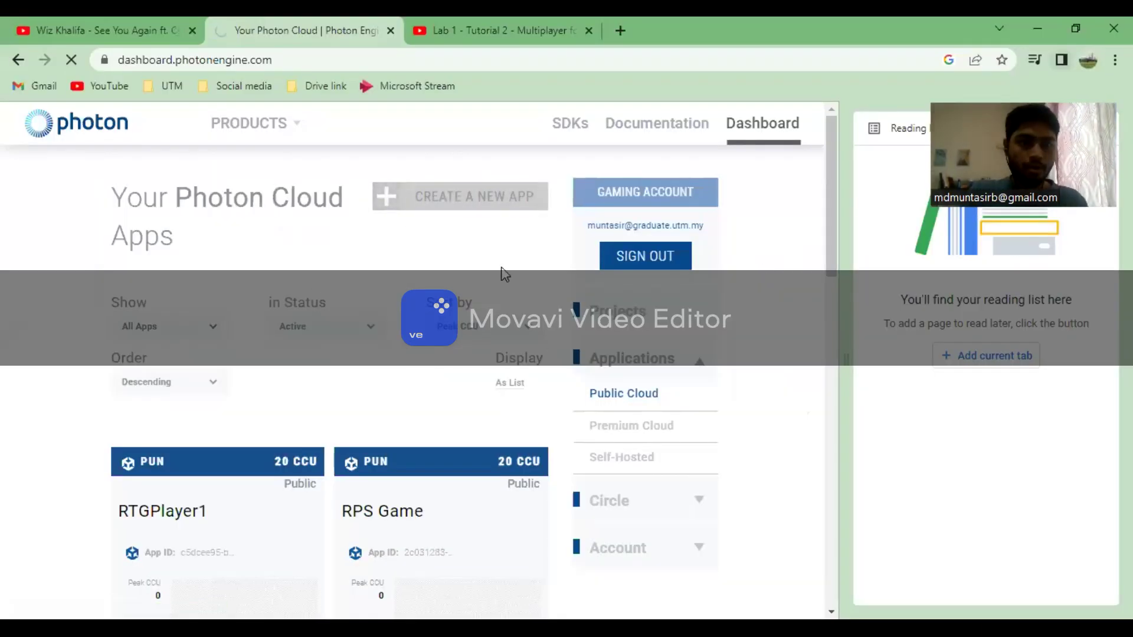
scroll(502, 275, down, 2)
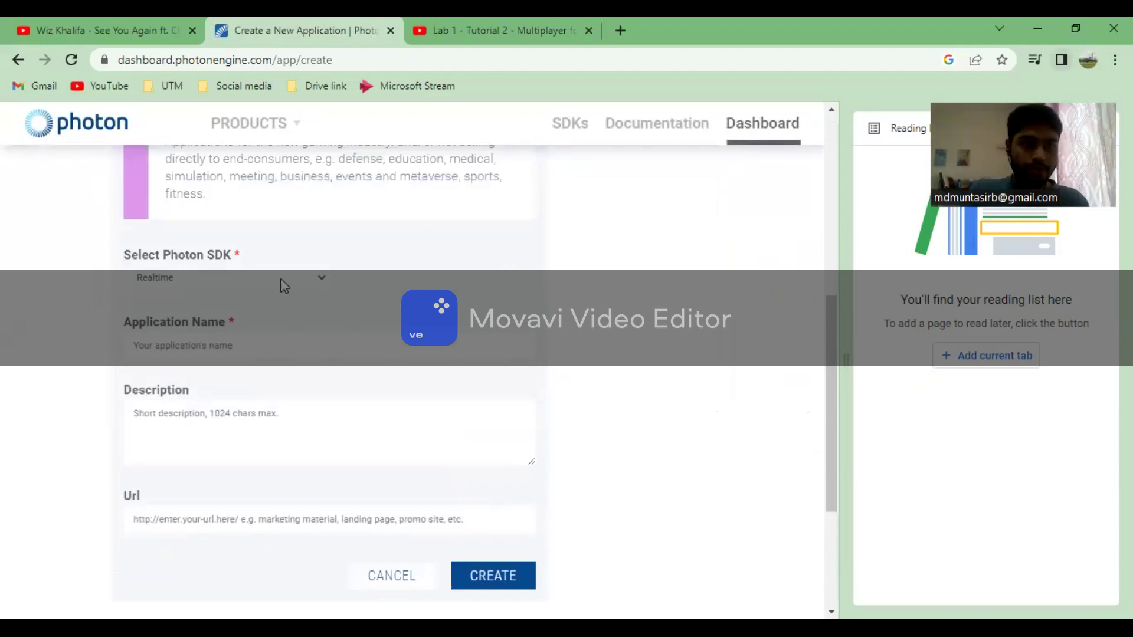
click(279, 285)
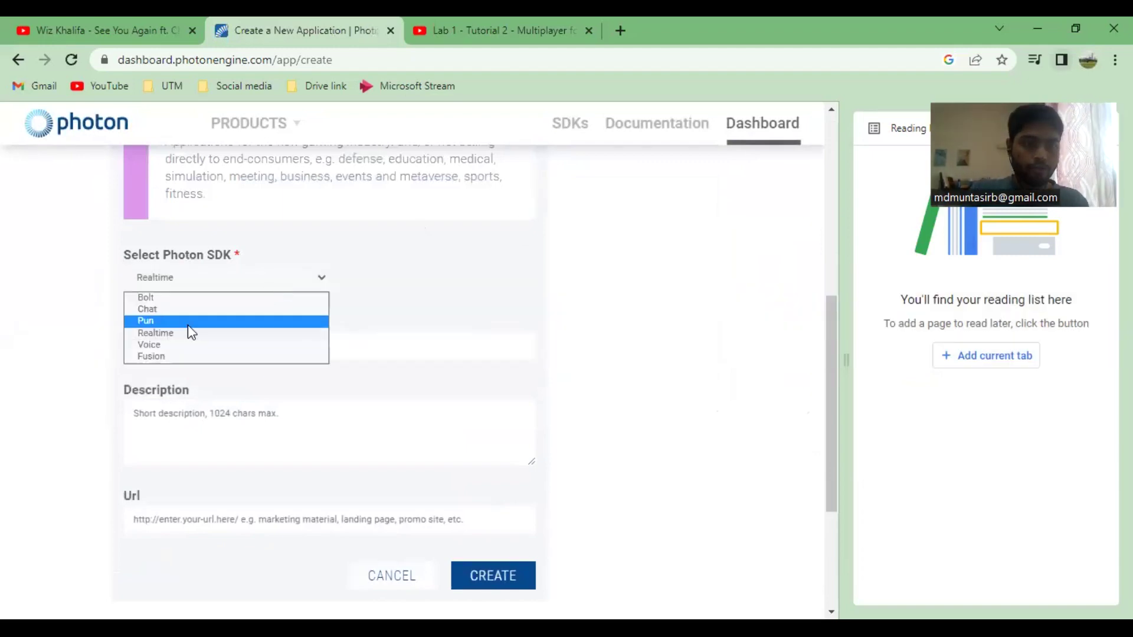
click(187, 321)
click(259, 337)
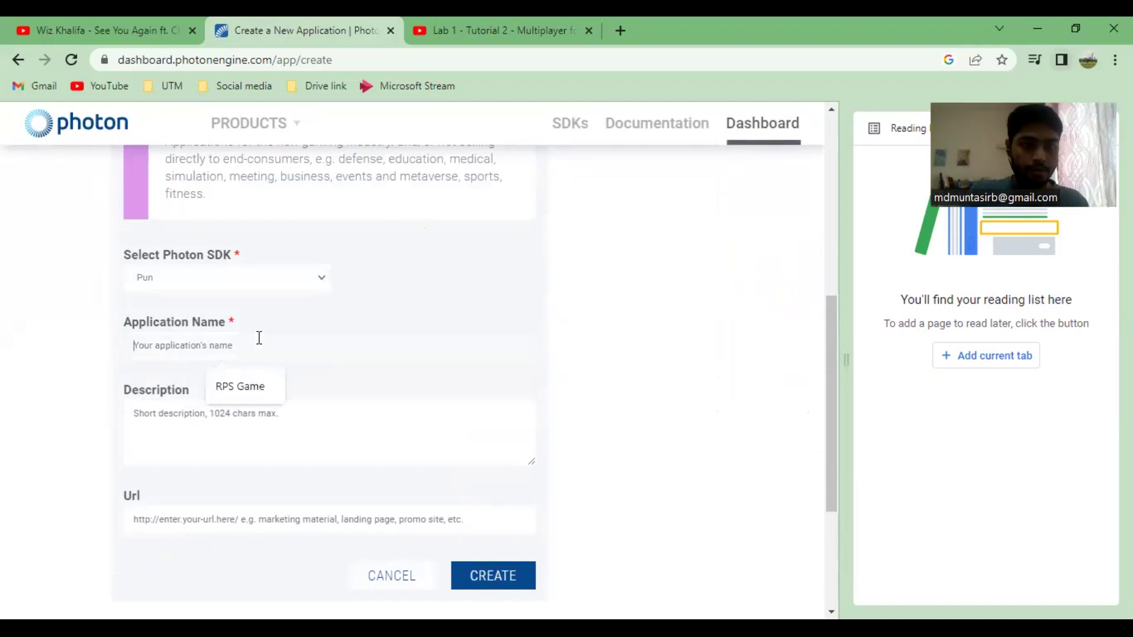
click(222, 373)
Step: Leave the form and go back to the Photon Cloud apps list
scroll(312, 345, down, 4)
scroll(313, 348, up, 3)
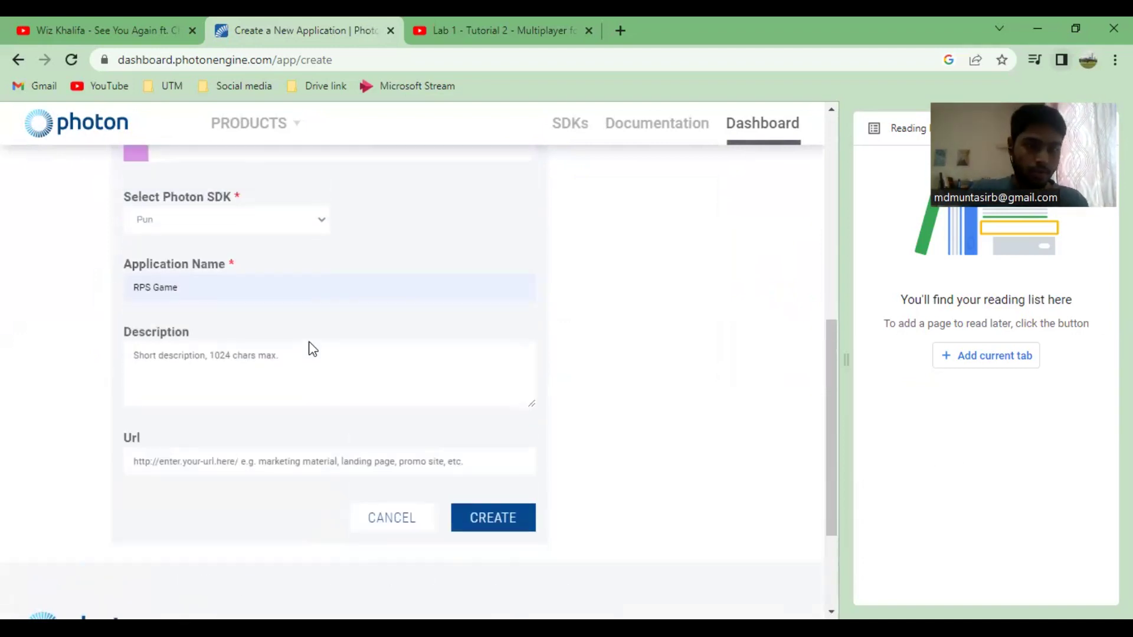
scroll(312, 349, down, 3)
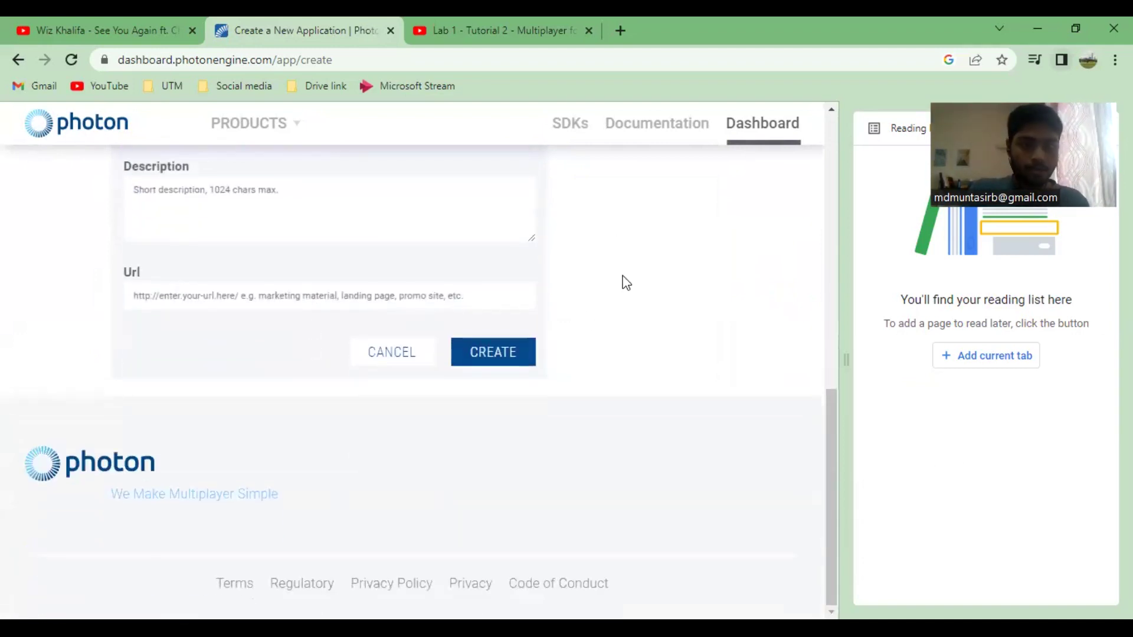
scroll(577, 364, up, 10)
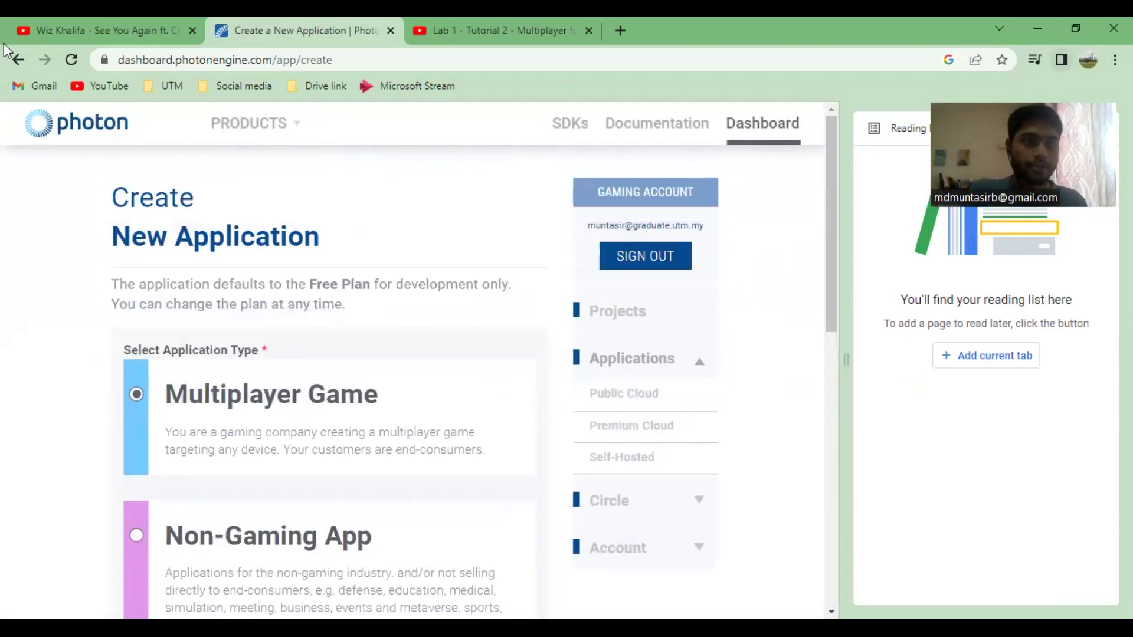
click(16, 62)
scroll(366, 475, down, 4)
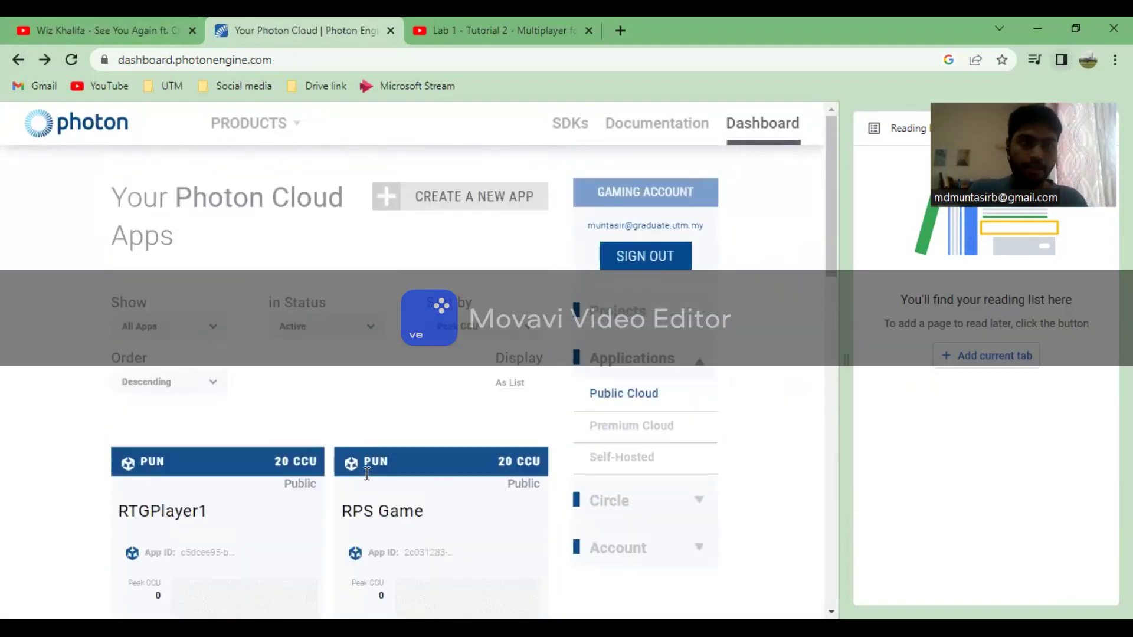
Step: Reveal and select the full RTGPlayer1 App ID, then return to Unity
click(206, 306)
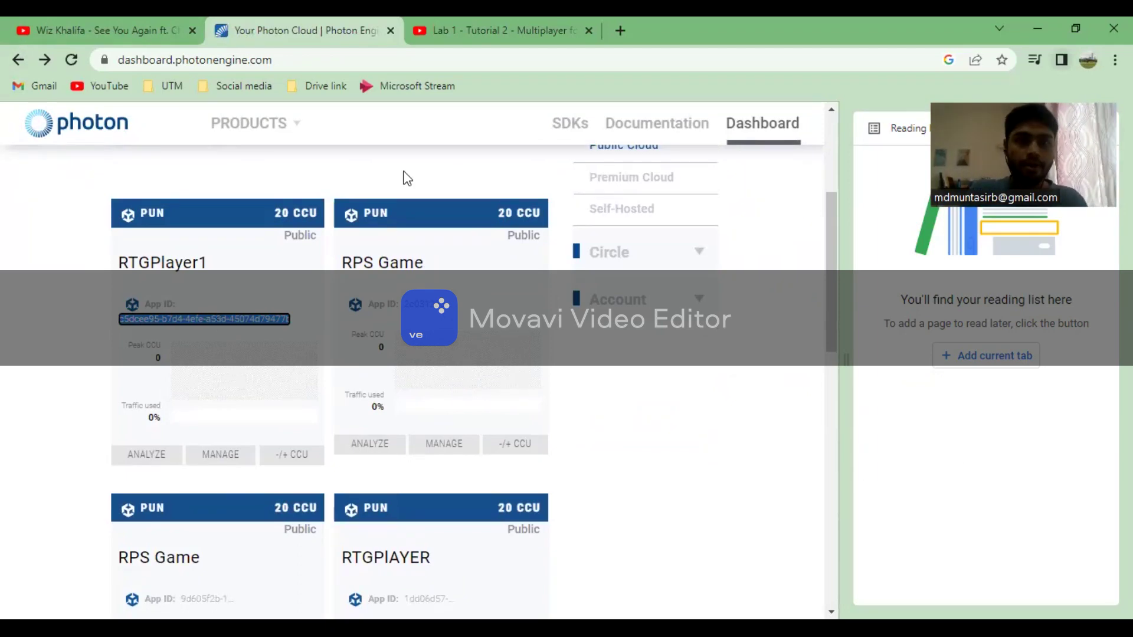
scroll(661, 243, up, 3)
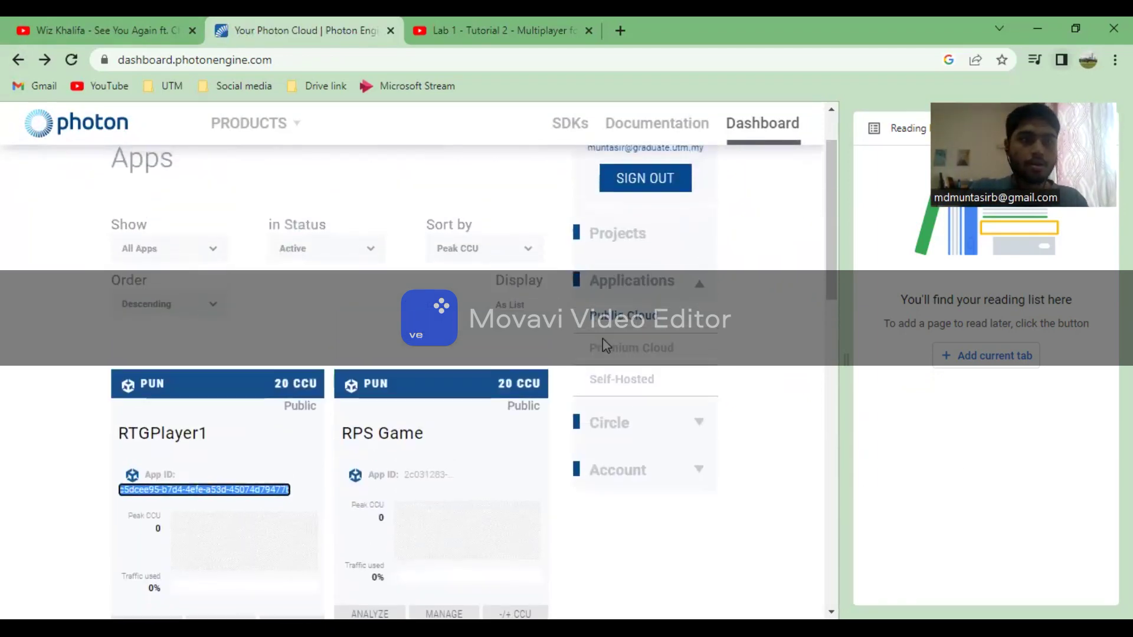
scroll(603, 338, down, 6)
key(alt+Tab)
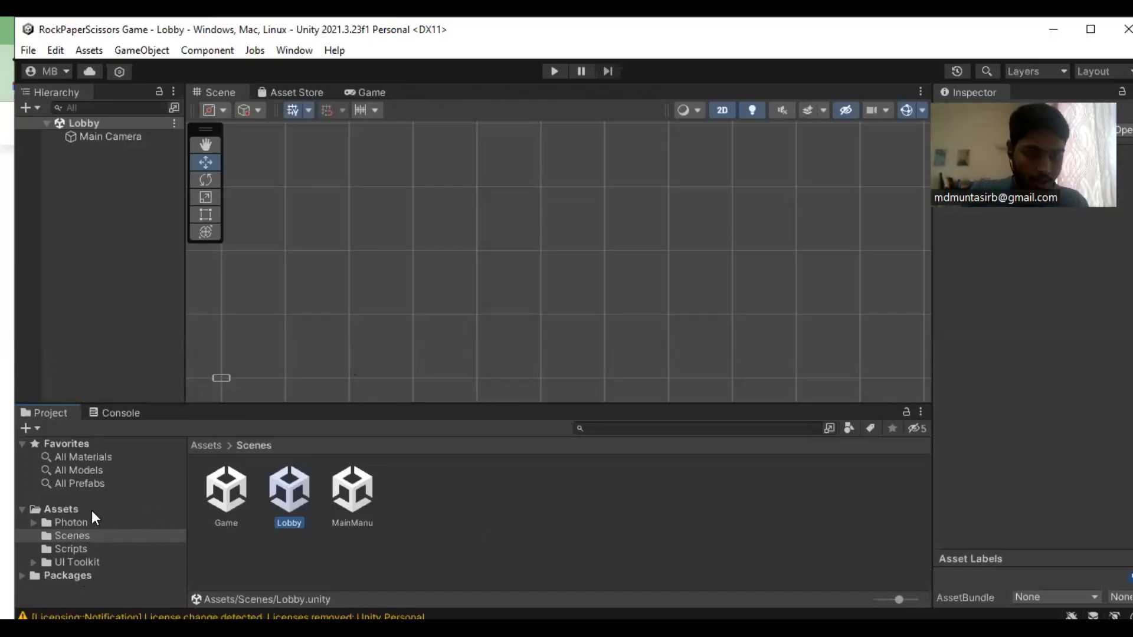
Step: Open PhotonServerSettings and fill App Id PUN with the RTGPlayer1 App ID
click(41, 522)
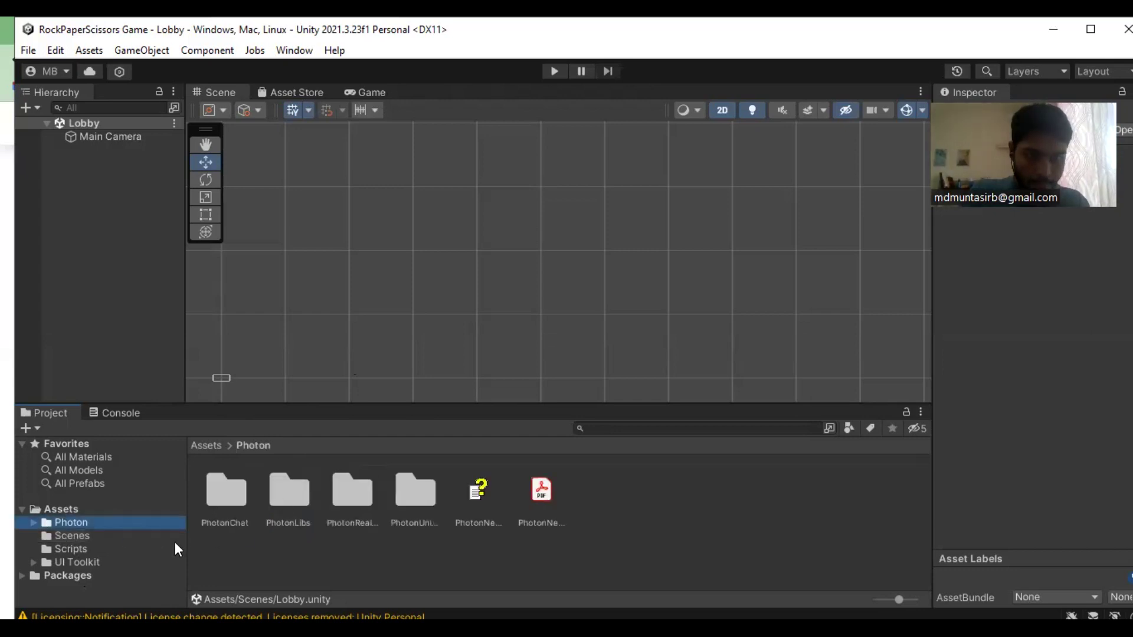
key(ctrl+shift+alt+p)
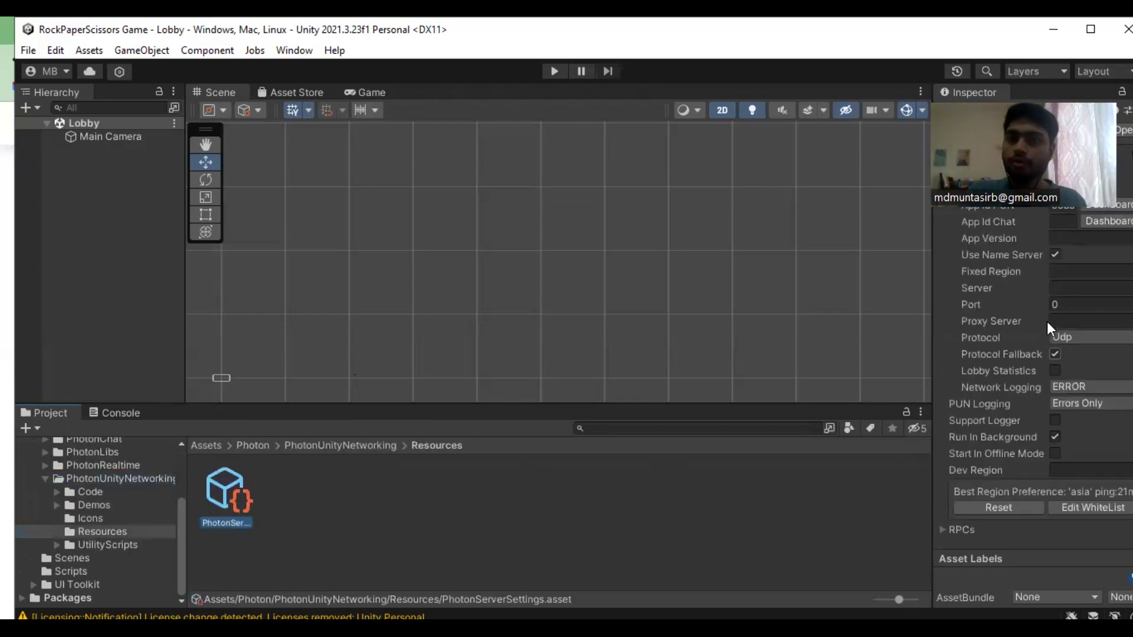
click(1060, 205)
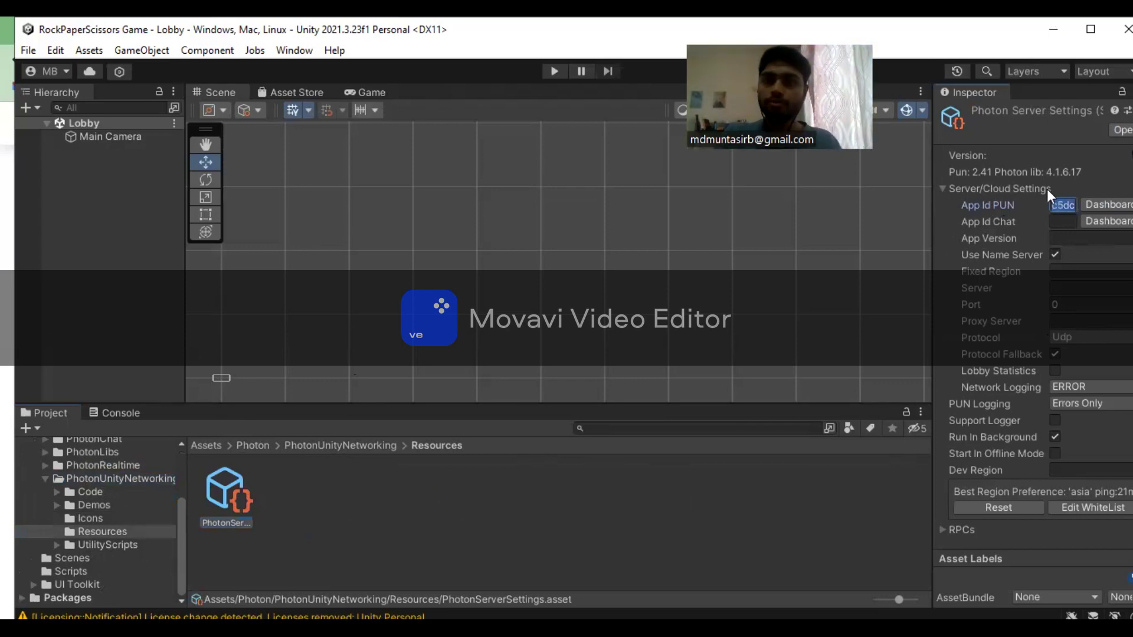
click(93, 134)
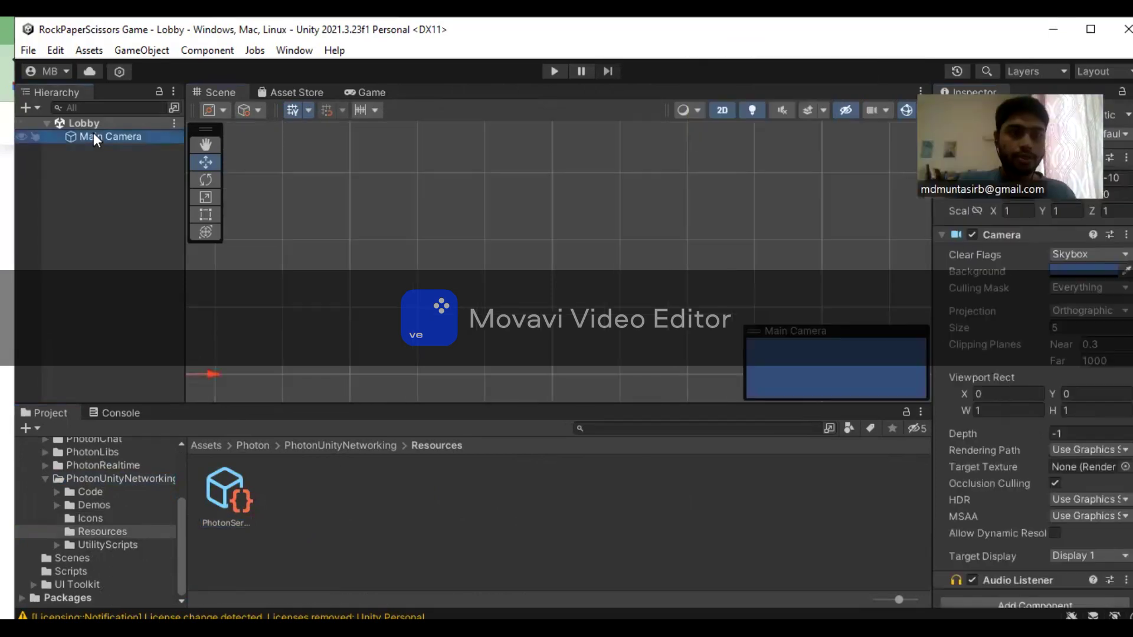
Step: Add a UI Canvas to the Lobby scene
right_click(93, 136)
mouse_move(200, 455)
click(354, 531)
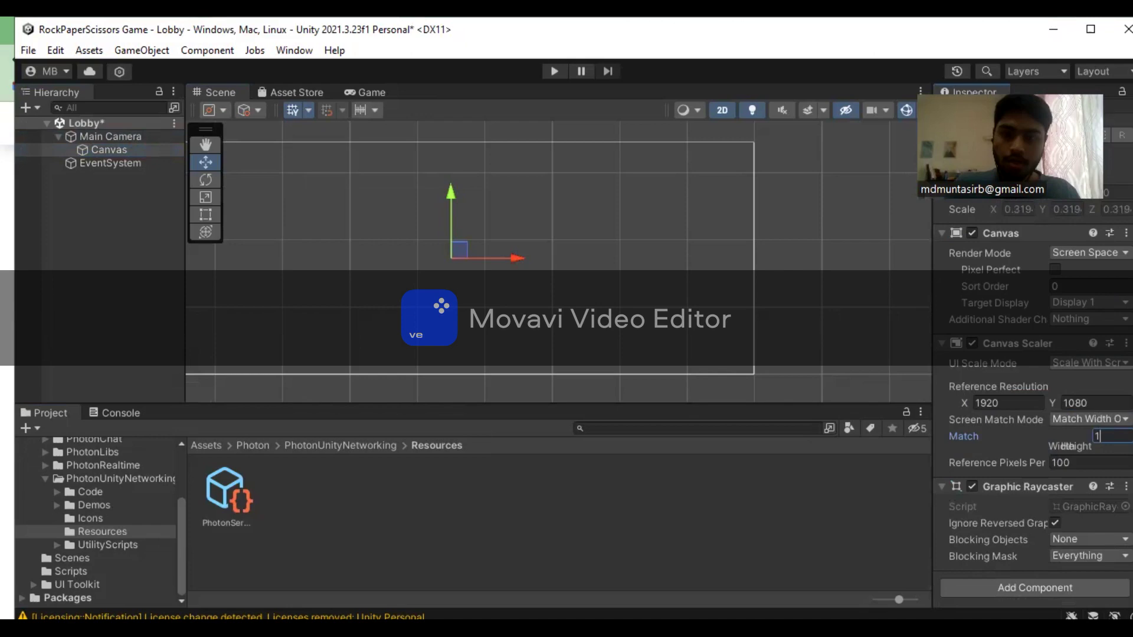
click(836, 252)
click(205, 145)
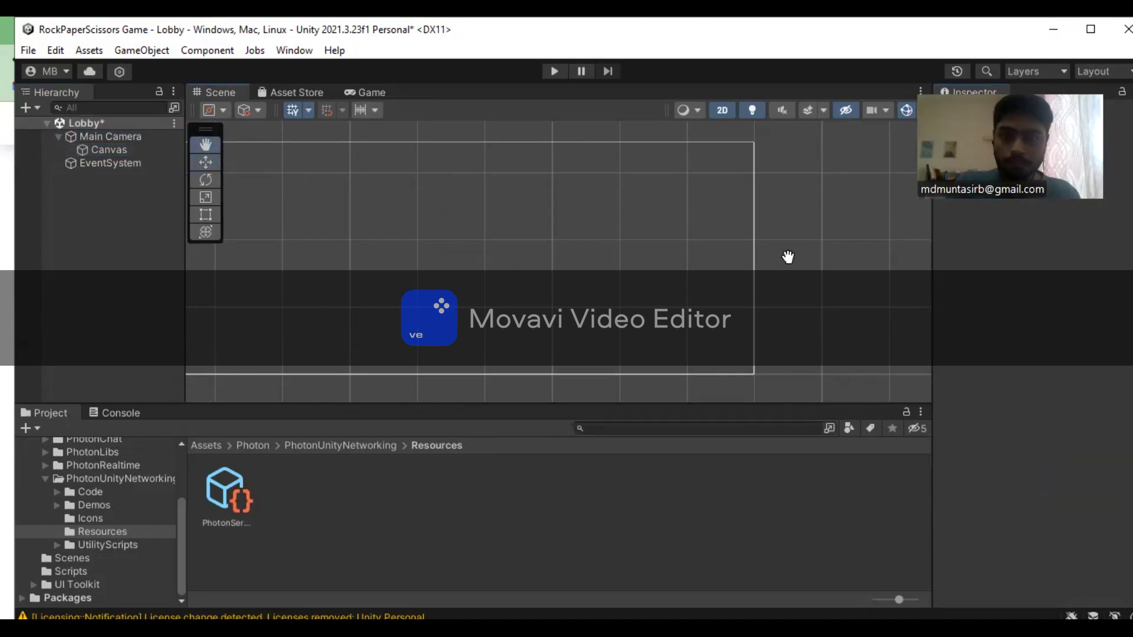
Step: Add a legacy Input Field named CreateName under the Canvas and make it taller
click(108, 154)
right_click(108, 154)
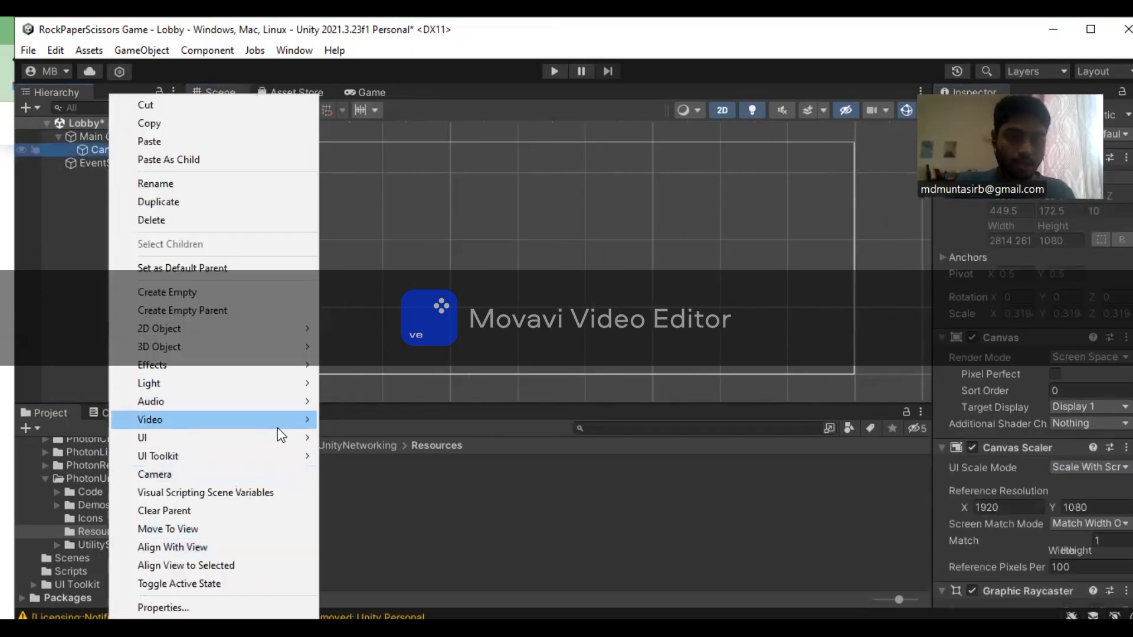
mouse_move(279, 436)
mouse_move(354, 438)
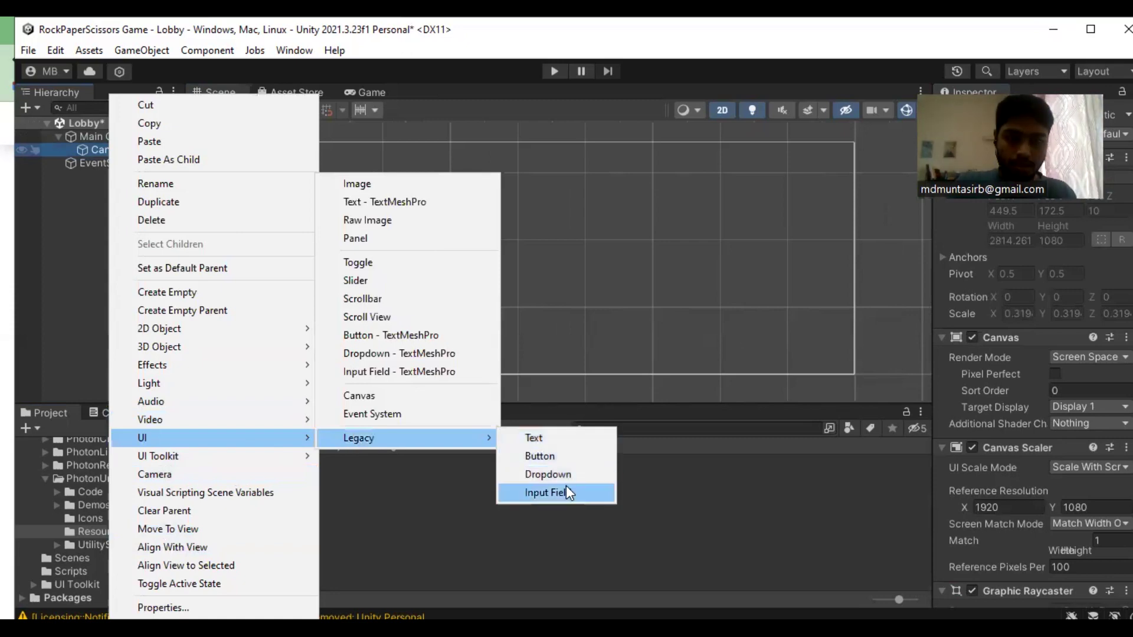
click(565, 491)
text(Creat)
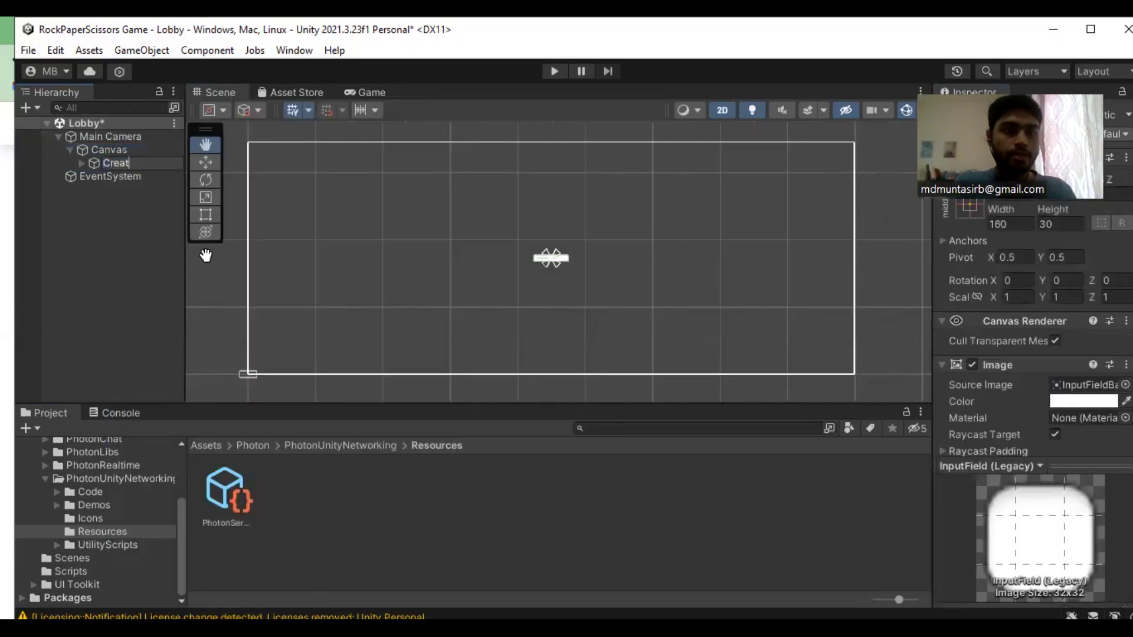
text(eName)
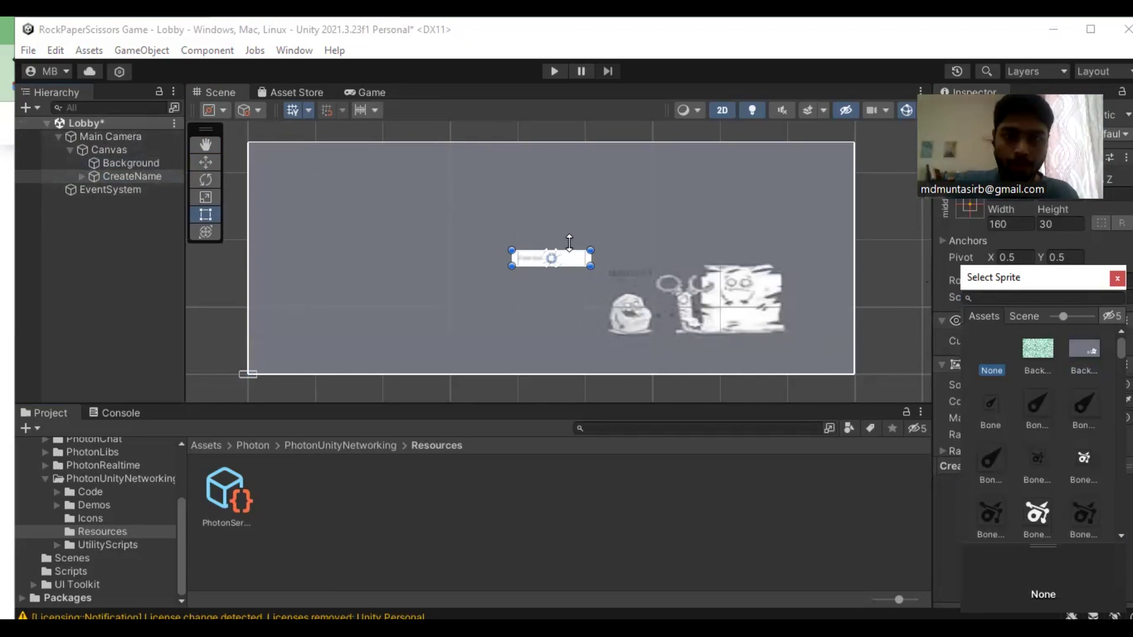
drag(569, 242, 350, 203)
Step: Duplicate CreateName as CreateRoom and move it below CreateName
click(138, 179)
key(ctrl+d)
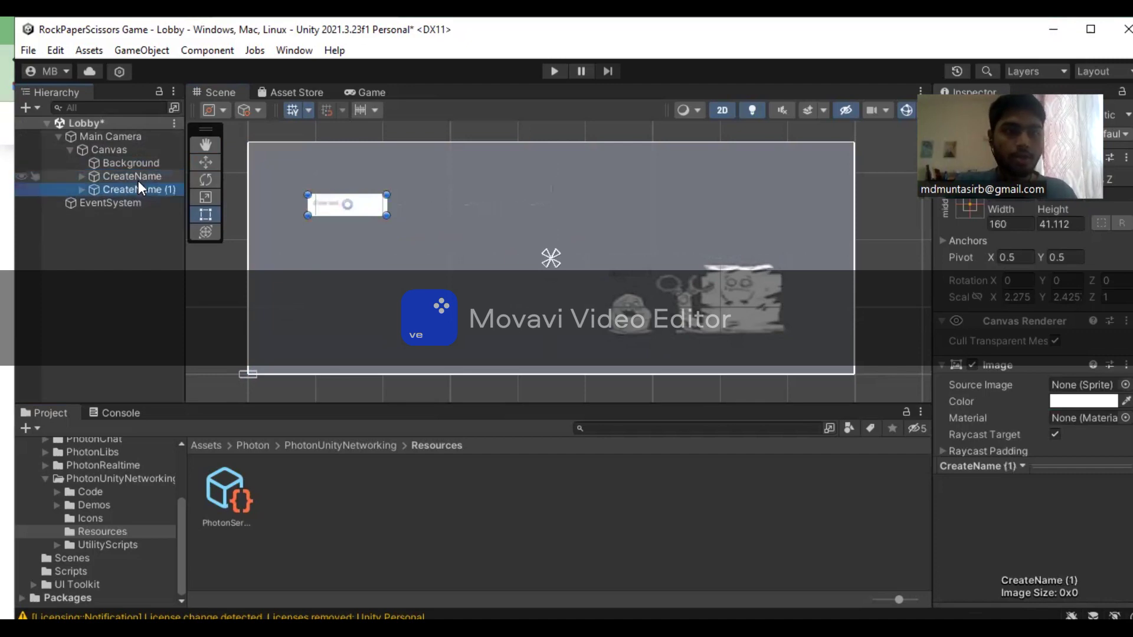
double_click(136, 186)
key(F2)
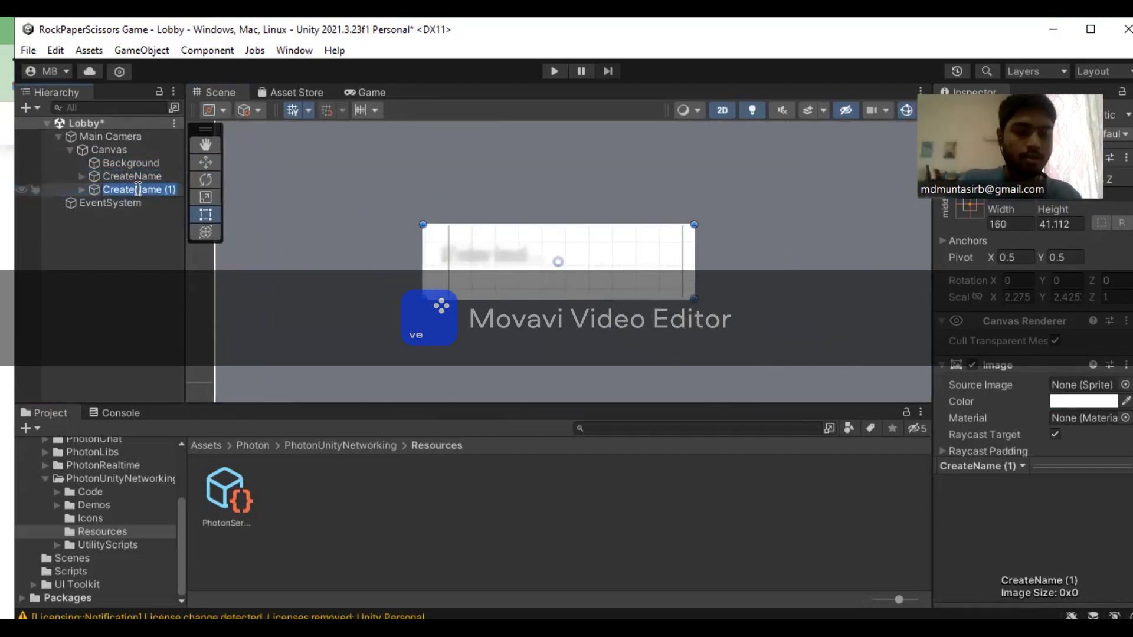
text(V)
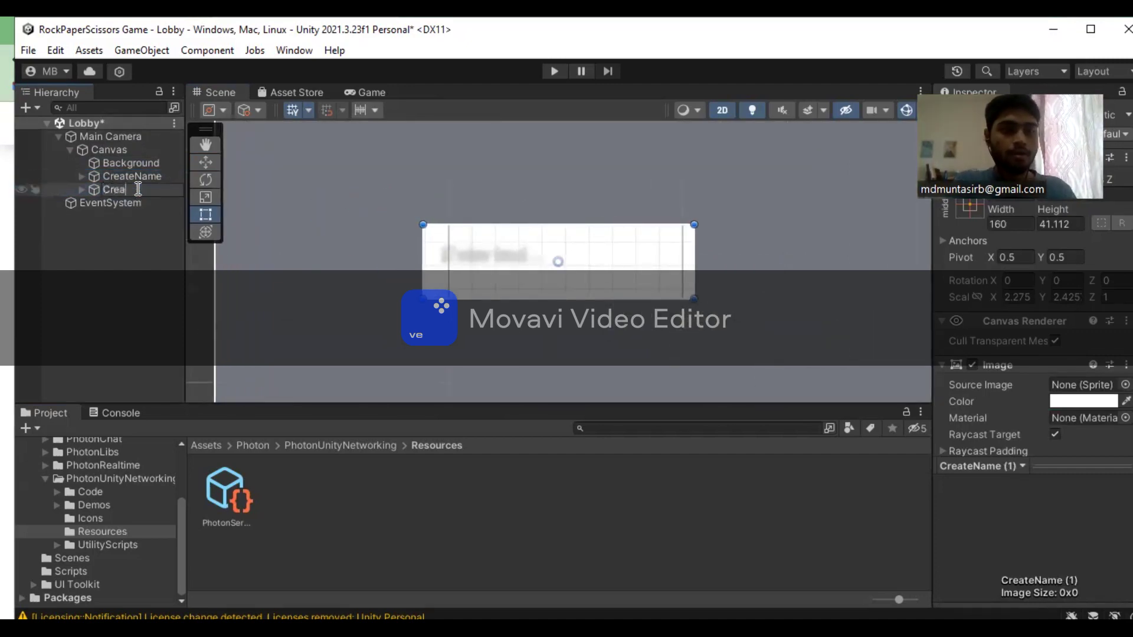
text(reateRoom)
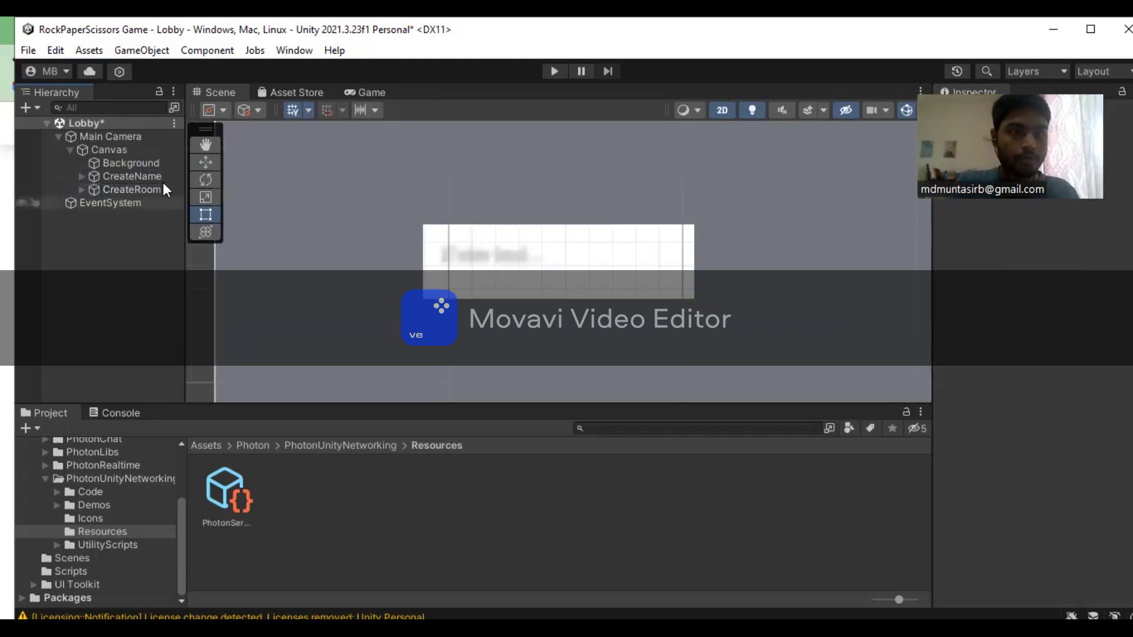
key(Return)
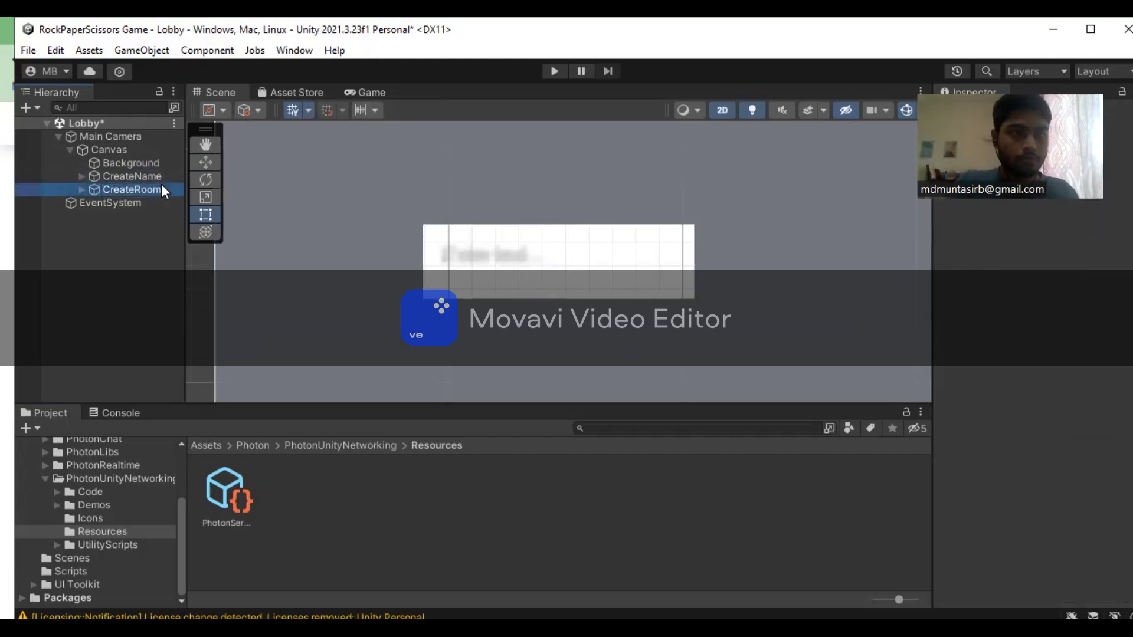
scroll(563, 206, down, 2)
key(w)
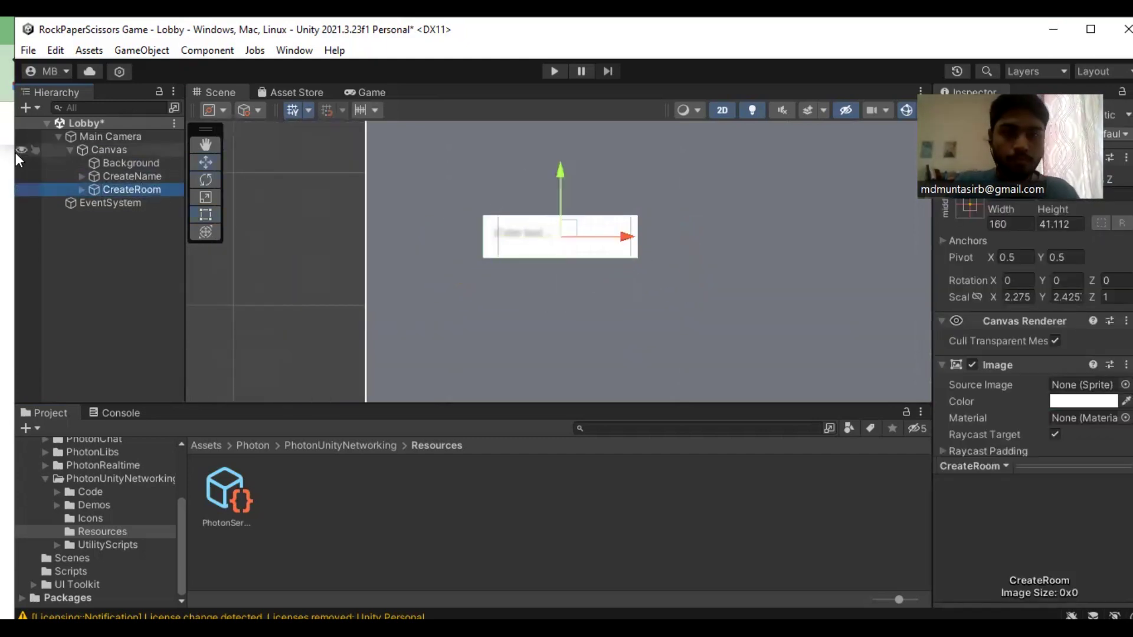
drag(575, 227, 574, 291)
click(139, 274)
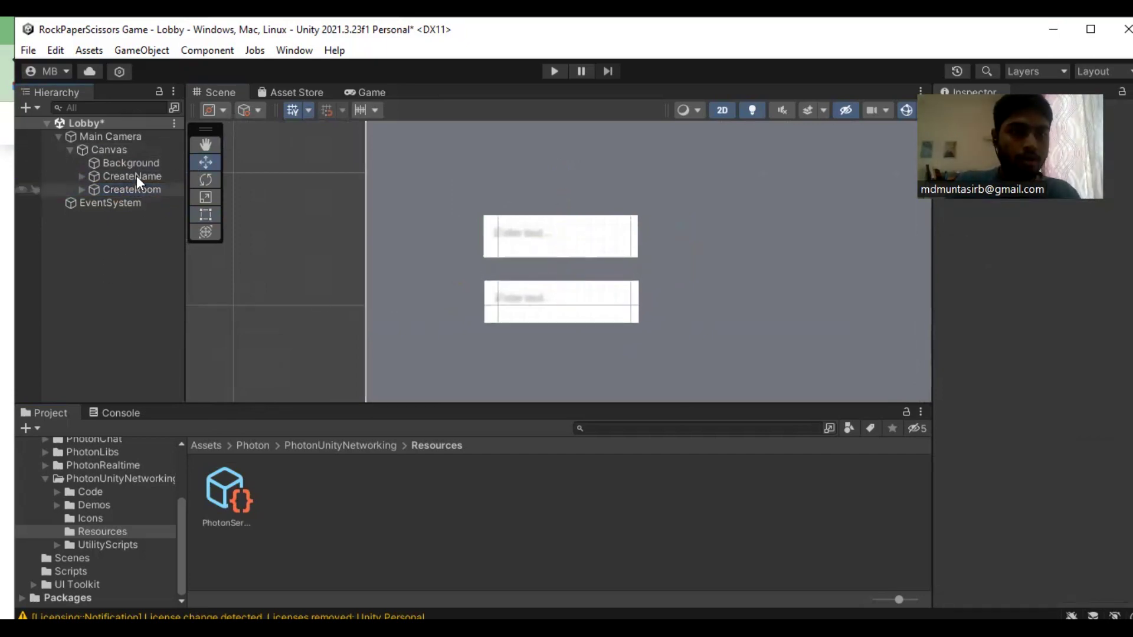
click(104, 150)
Step: Add a legacy Button named EnterButton under the Canvas
right_click(121, 151)
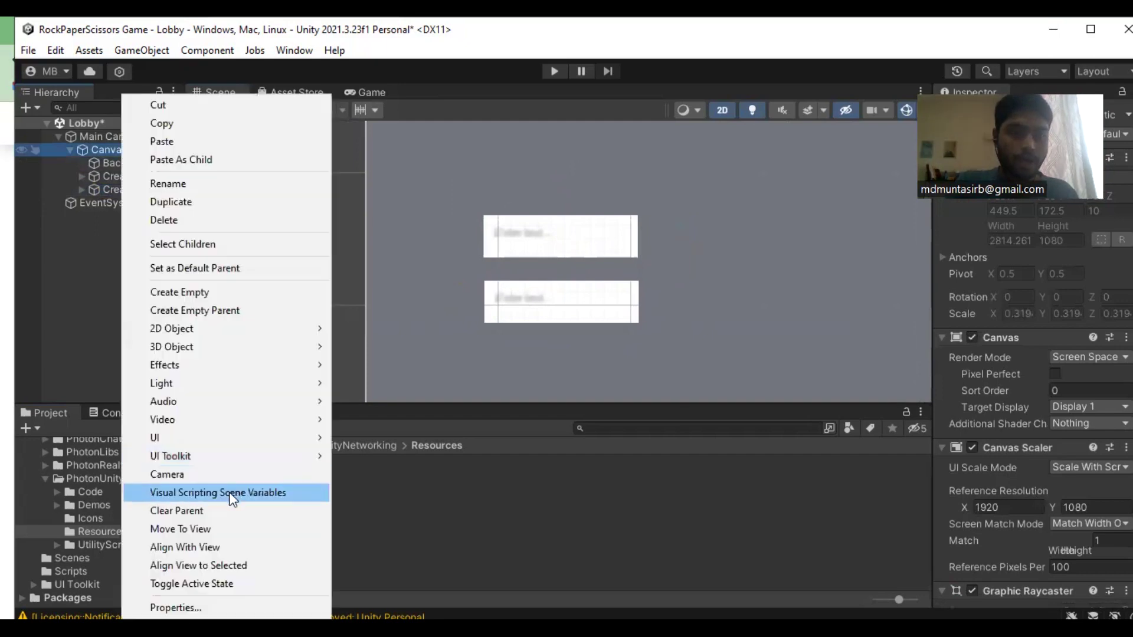
mouse_move(242, 437)
mouse_move(372, 439)
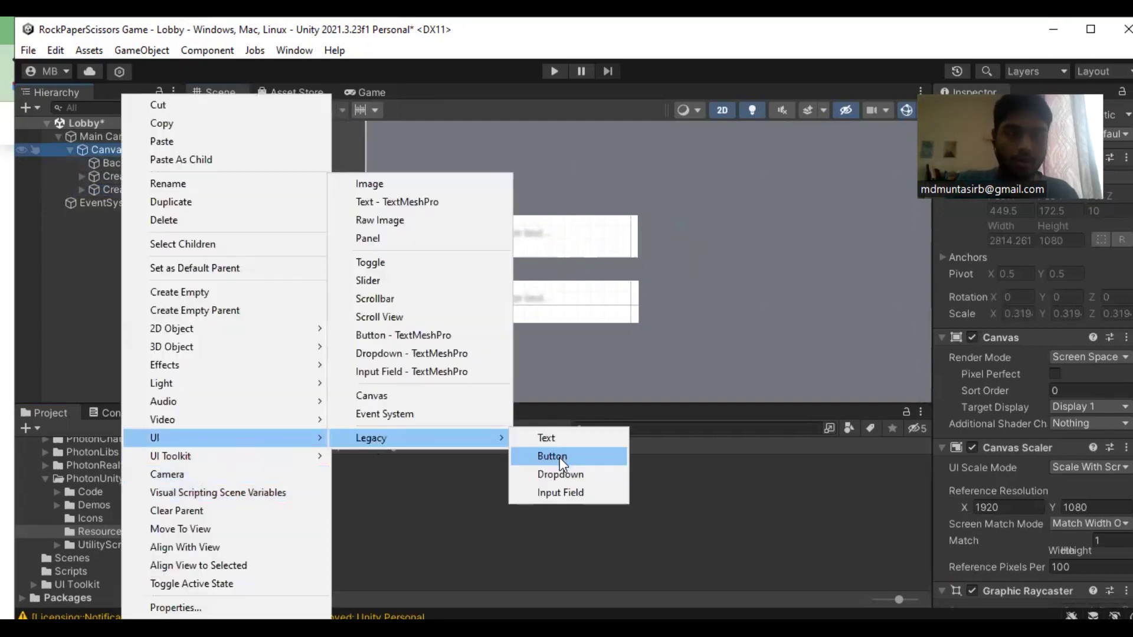
click(560, 458)
text(Enter)
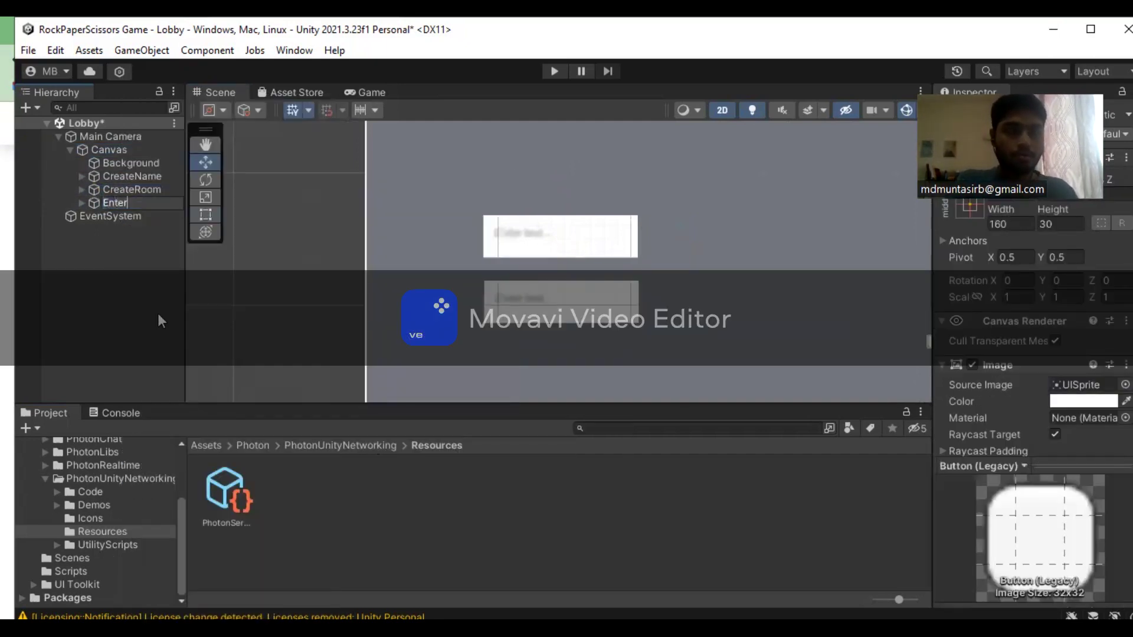
text(Butto)
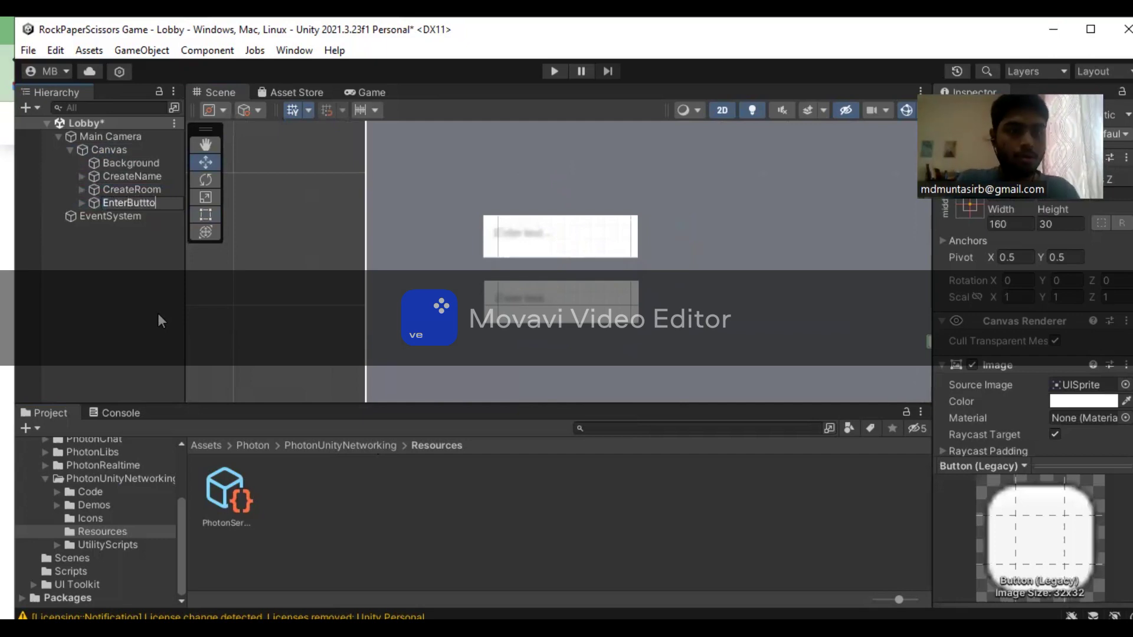
text(n)
click(157, 313)
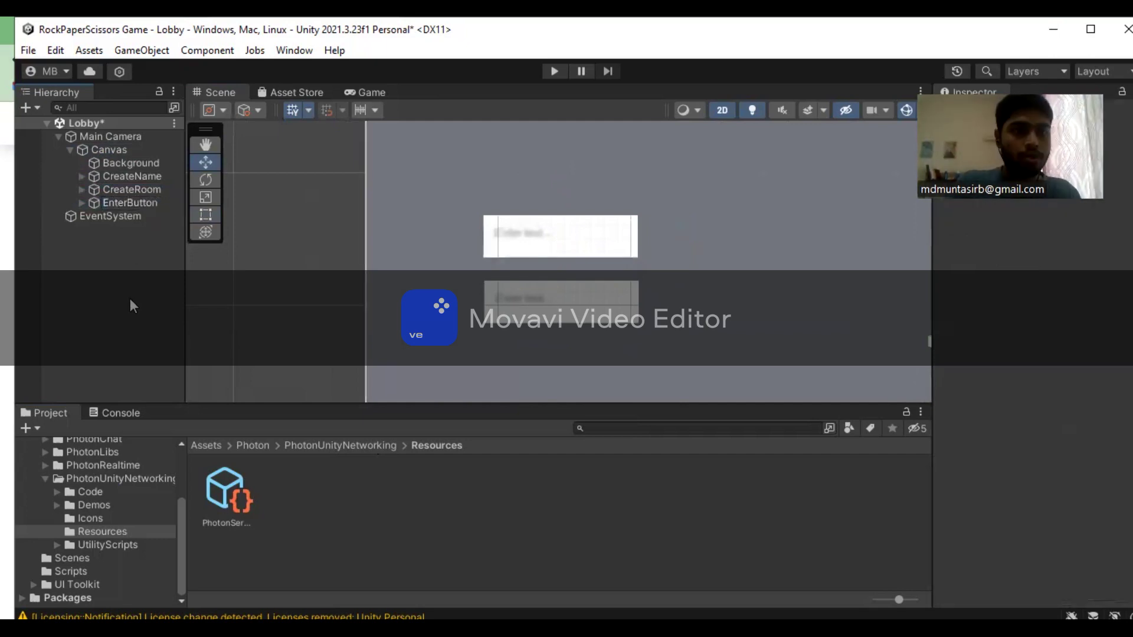
Step: Move CreateName inside the RoomSetting object
scroll(637, 333, down, 5)
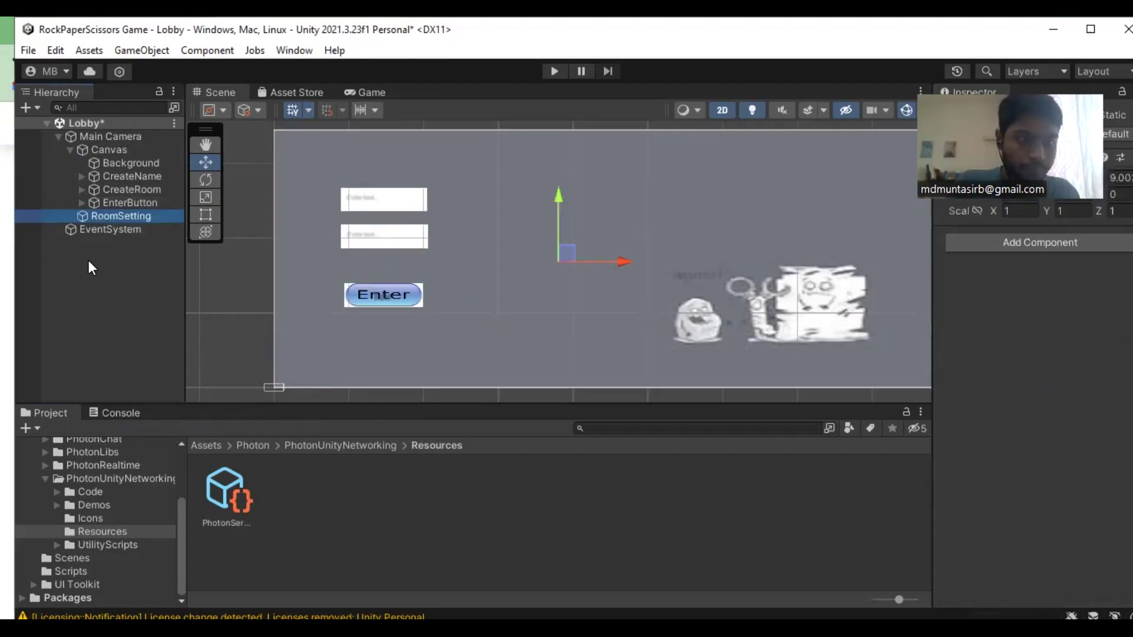
click(88, 260)
drag(97, 177, 104, 217)
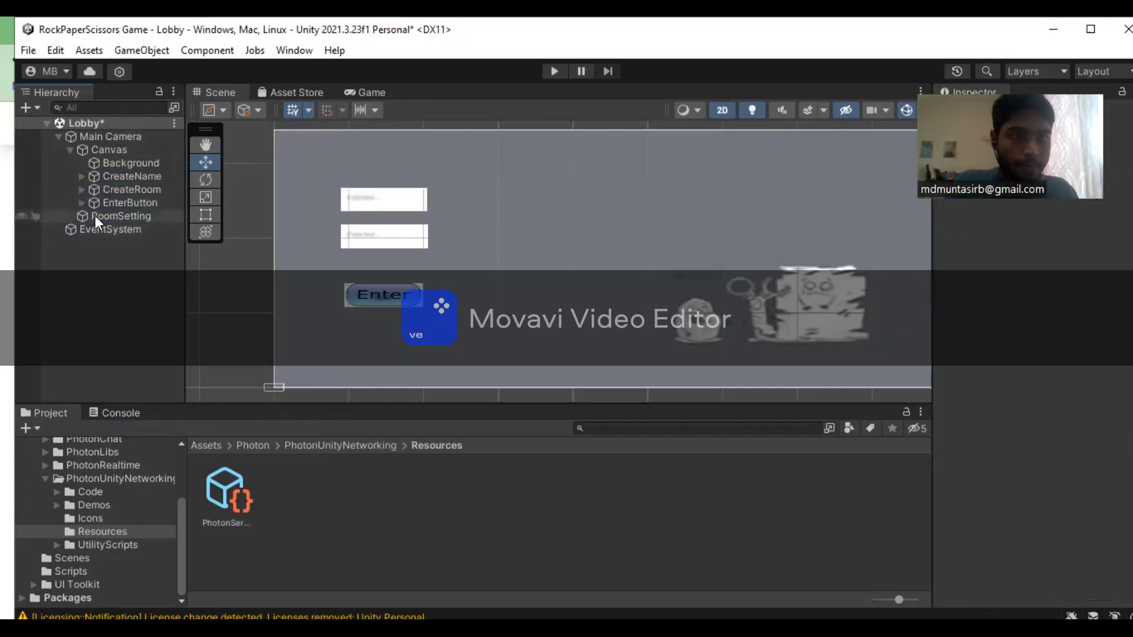
Step: Create an empty object named waitingRoom under Main Camera
right_click(112, 254)
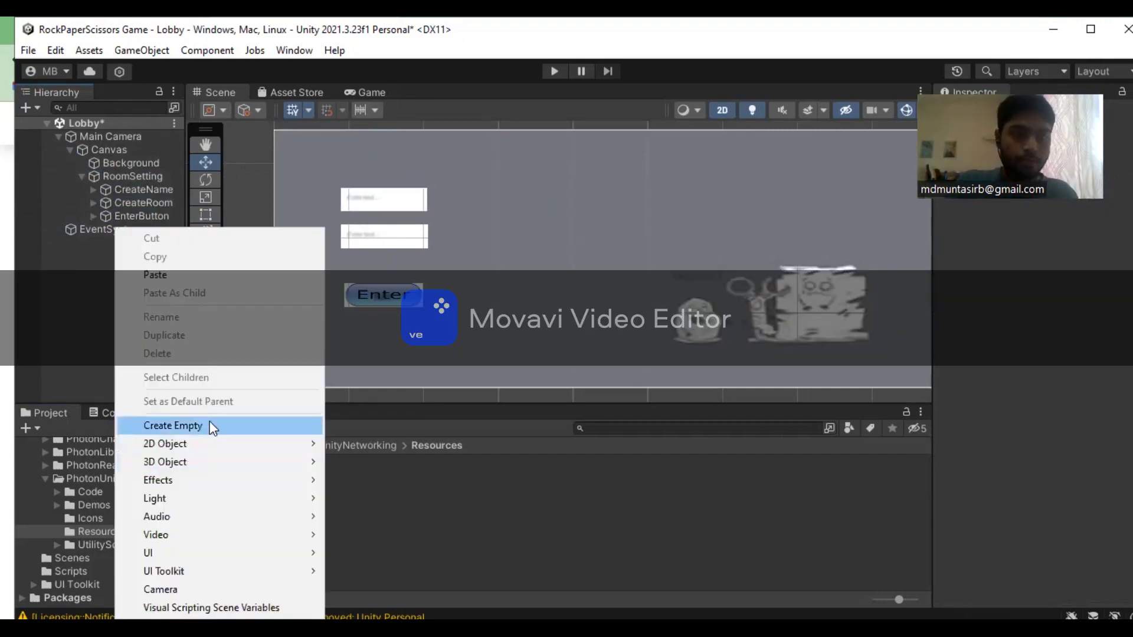
click(213, 425)
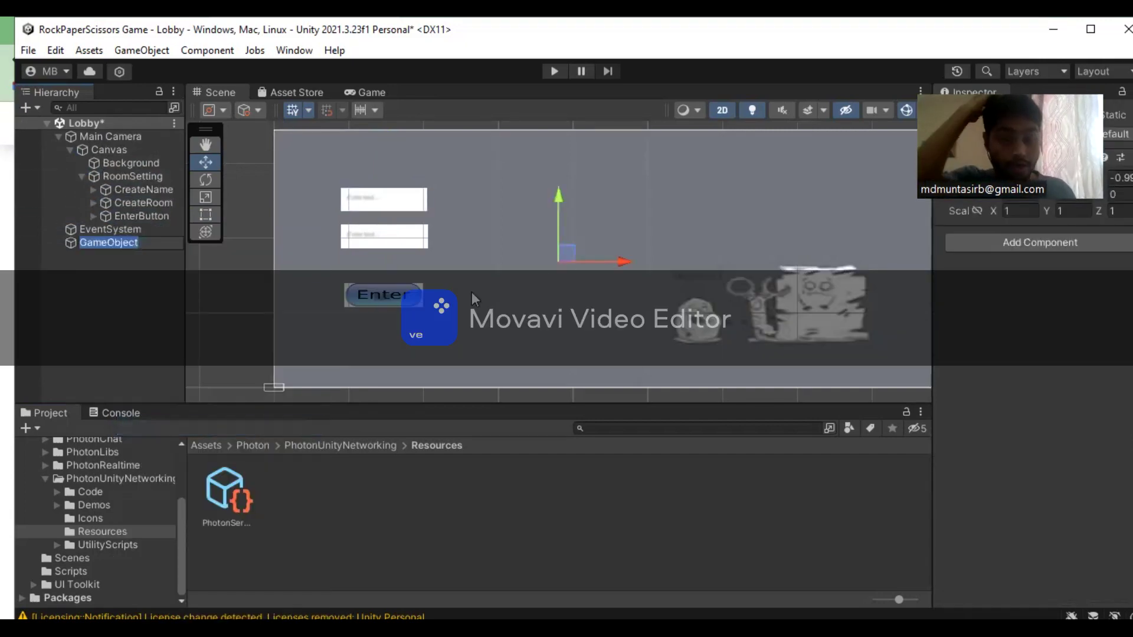
text(wa)
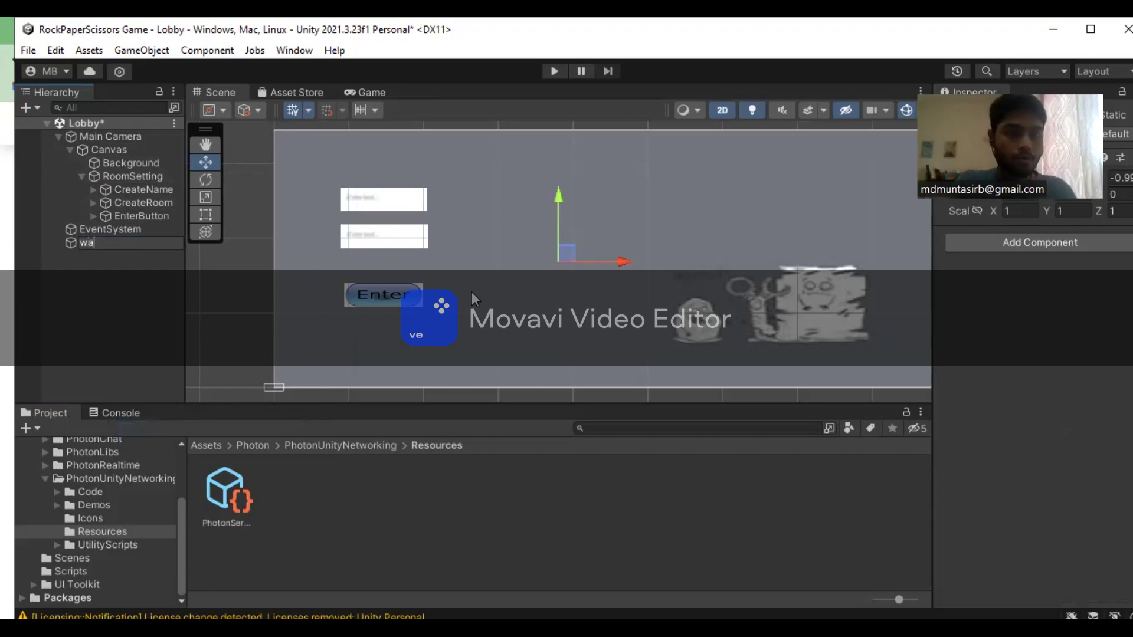
text(itingRoom)
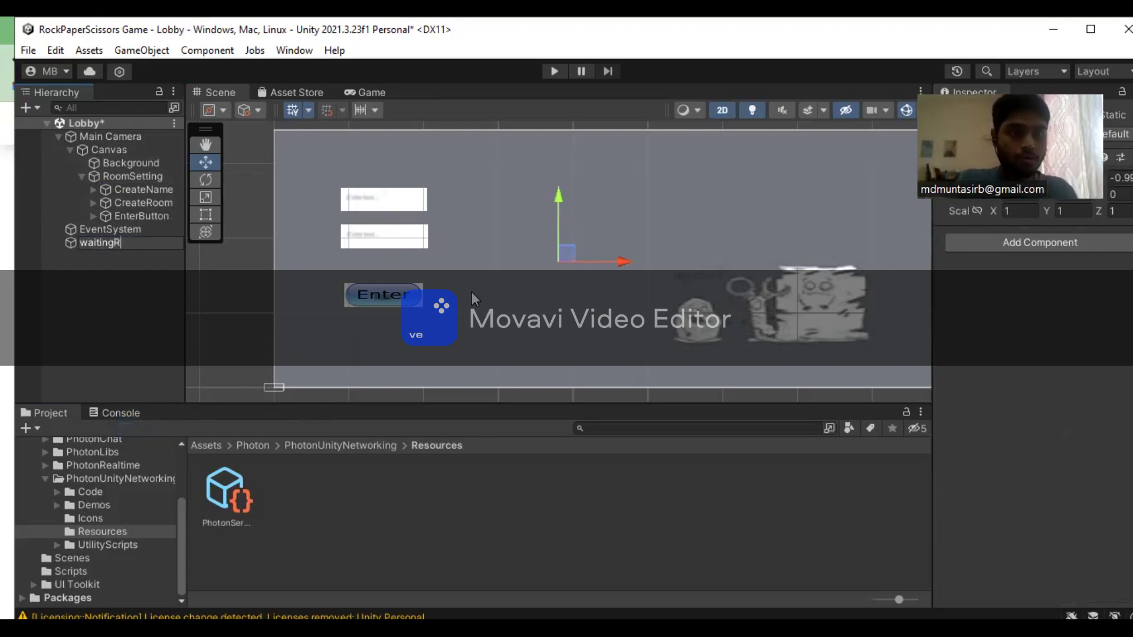
key(Return)
drag(98, 243, 93, 230)
Step: Add legacy text labels Player1 and Player2 inside waitingRoom
right_click(97, 229)
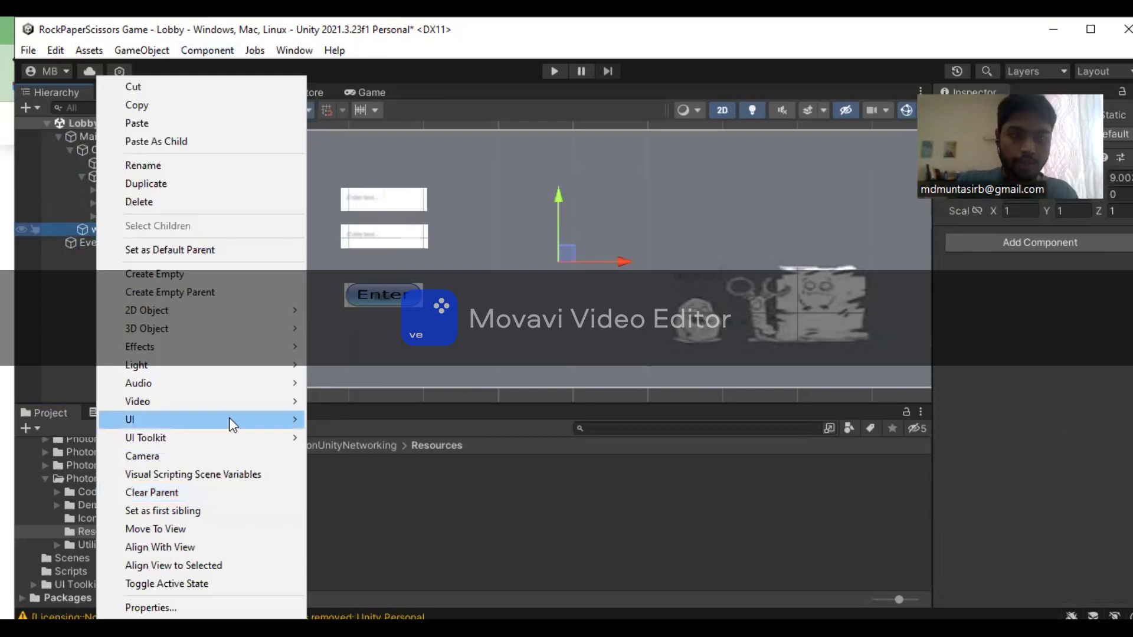
mouse_move(229, 417)
mouse_move(470, 420)
click(554, 420)
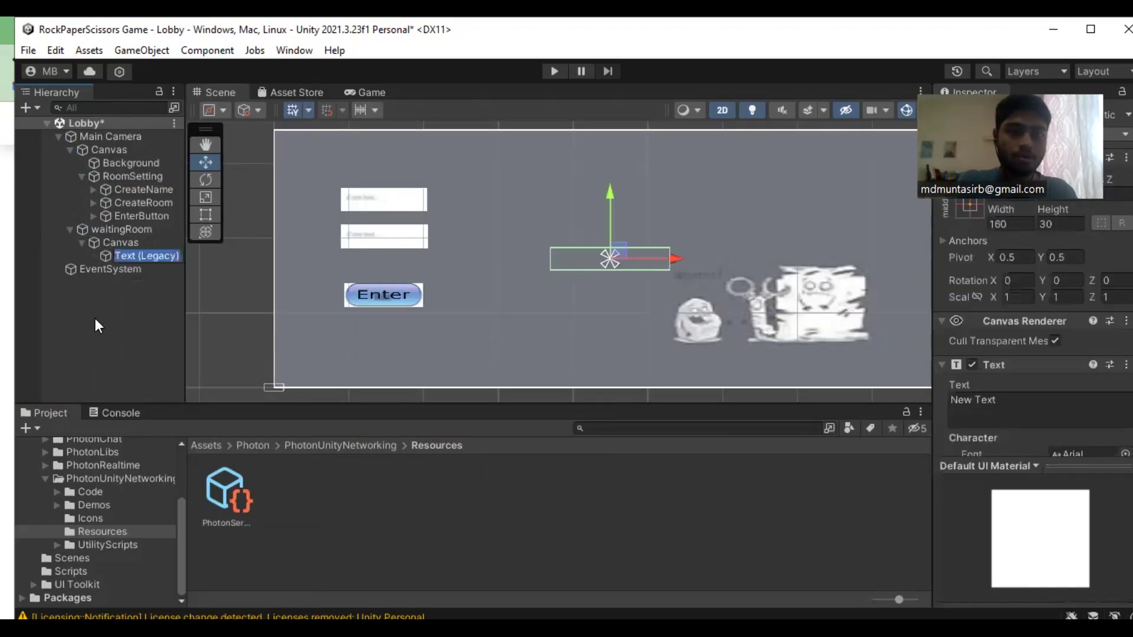
text(P)
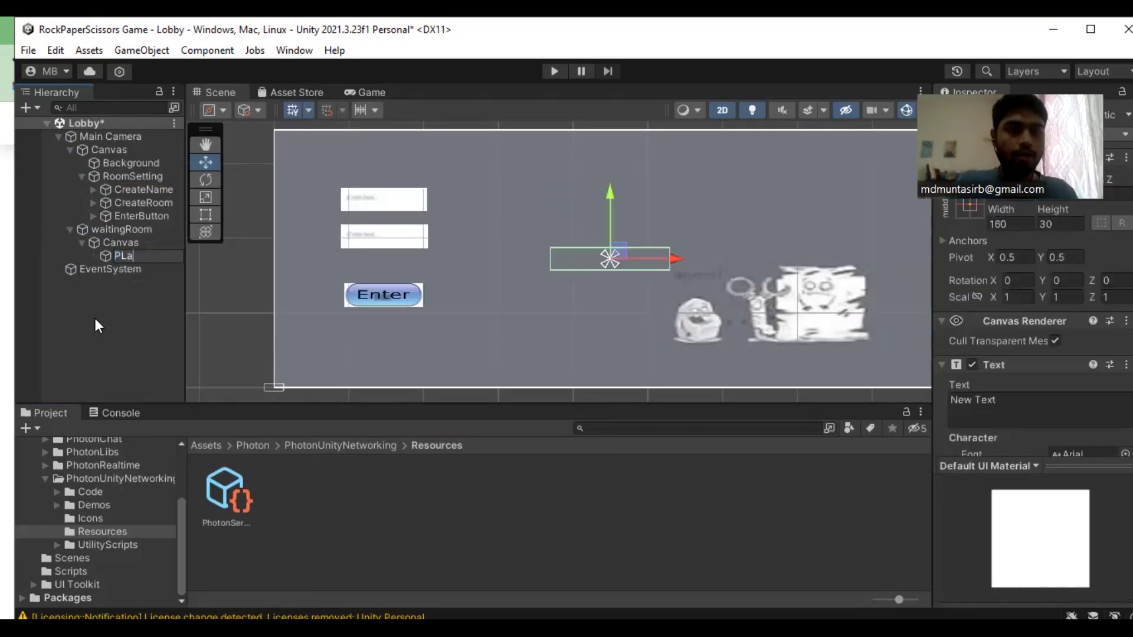
text(layer1)
click(95, 317)
key(ctrl+d)
text(P)
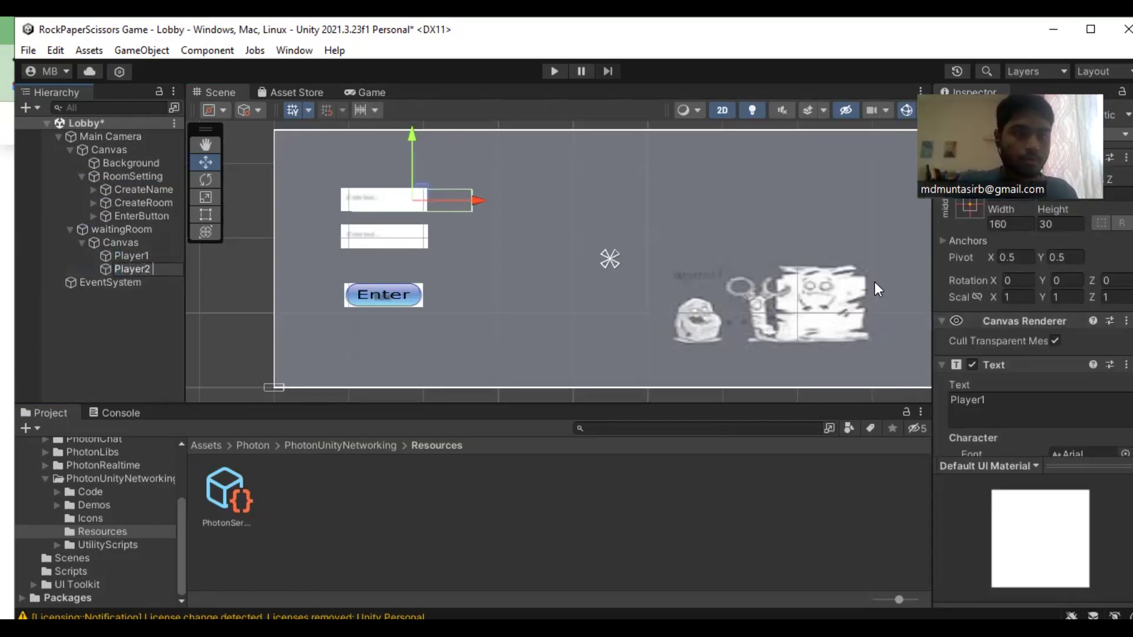
text(layer2)
click(79, 373)
click(132, 203)
Step: Duplicate EnterButton and move the copy under waitingRoom's Canvas, below Player2
click(133, 216)
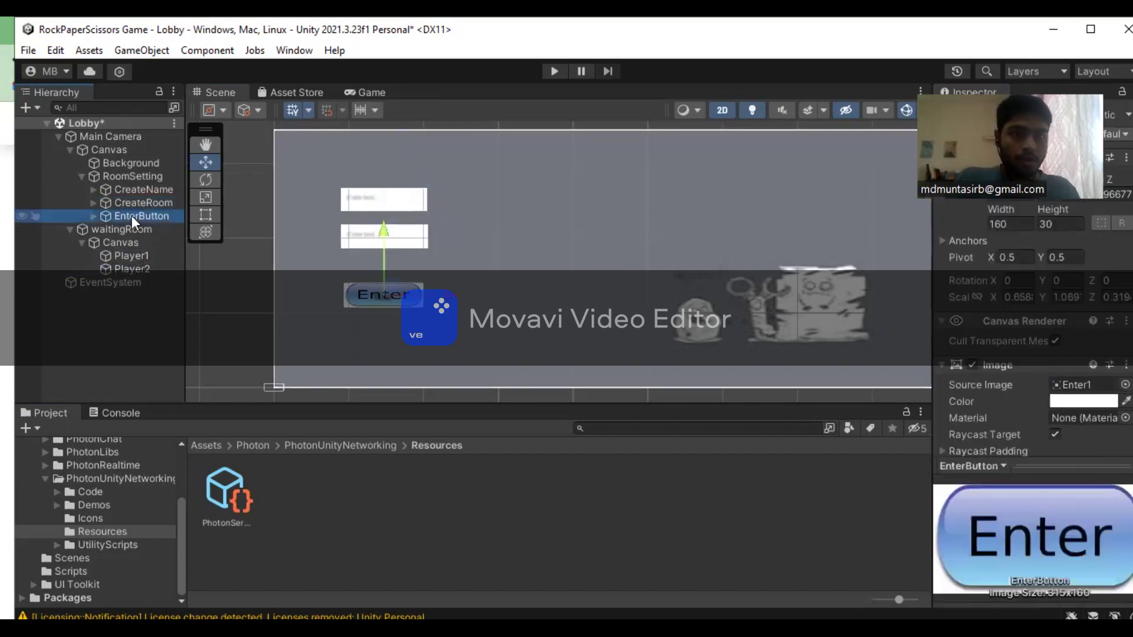
right_click(131, 215)
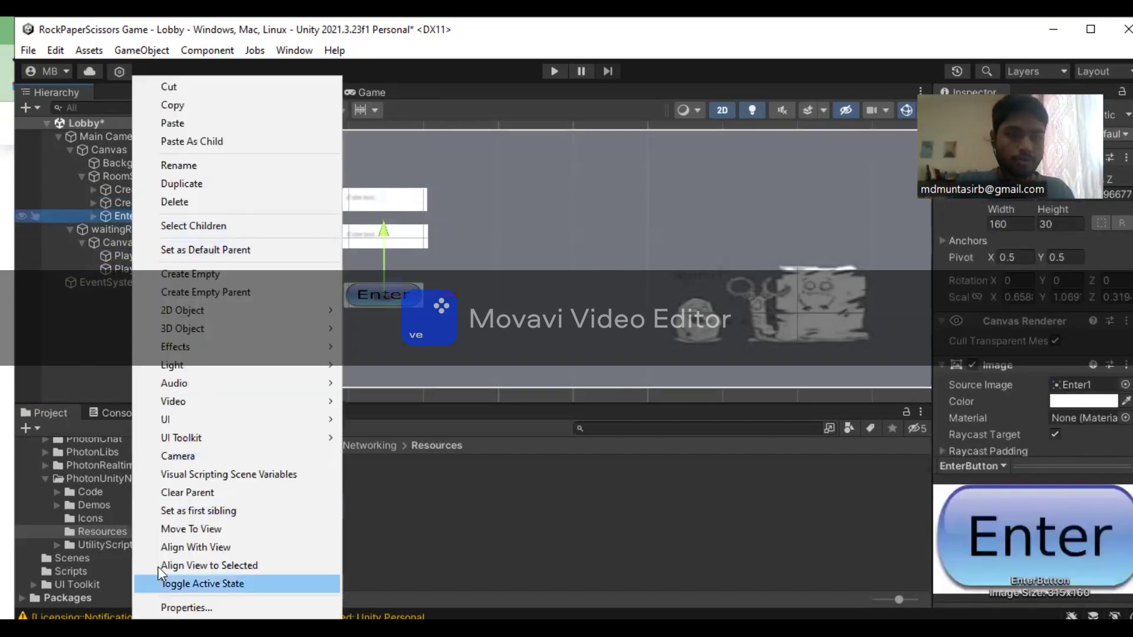
click(204, 186)
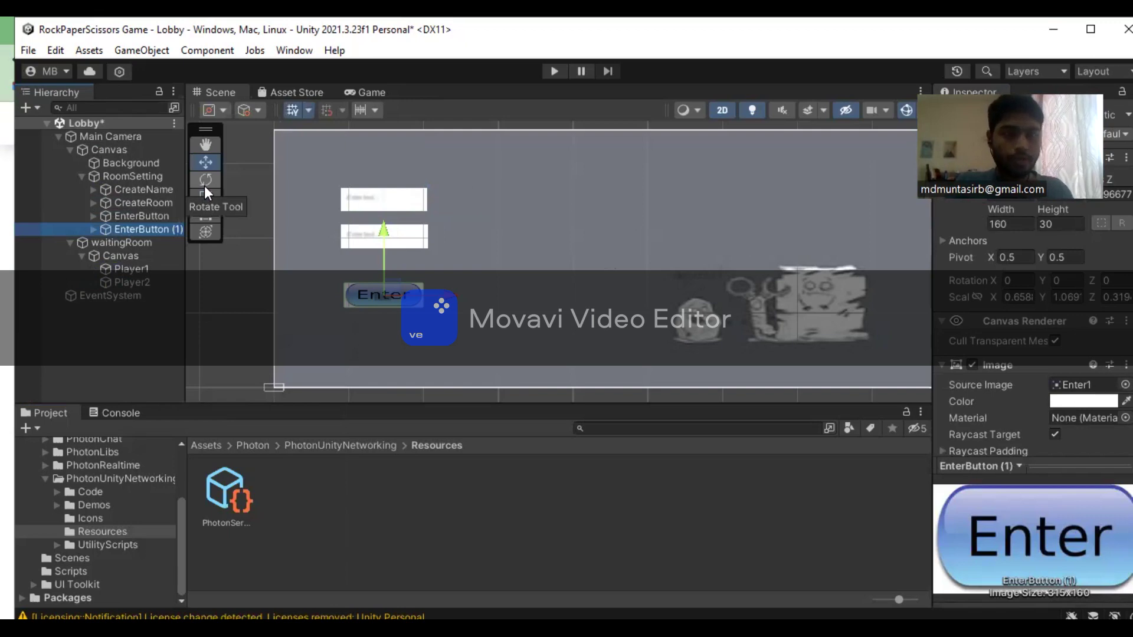
drag(110, 218, 106, 289)
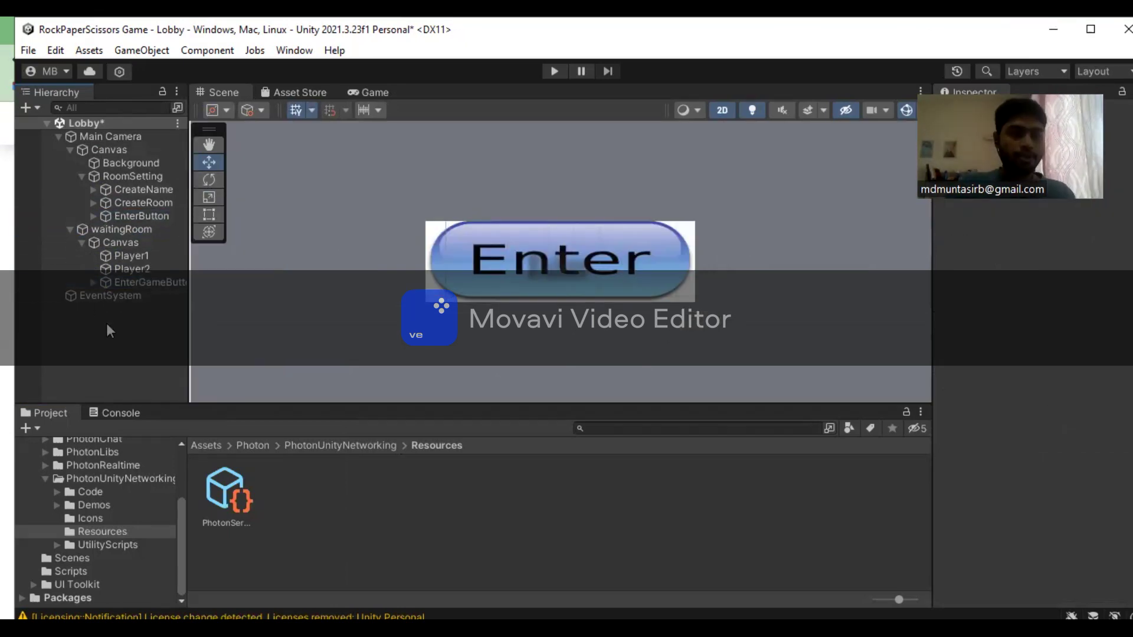
right_click(112, 331)
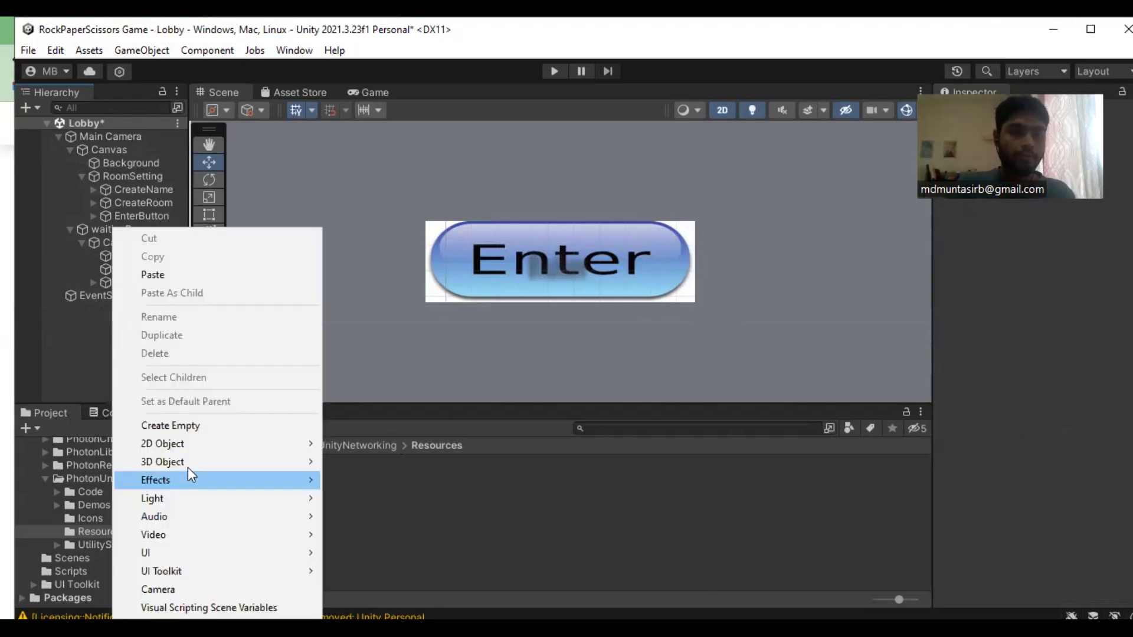
Step: Create an empty object named GameManager in the Lobby hierarchy
click(208, 426)
text(GameManager)
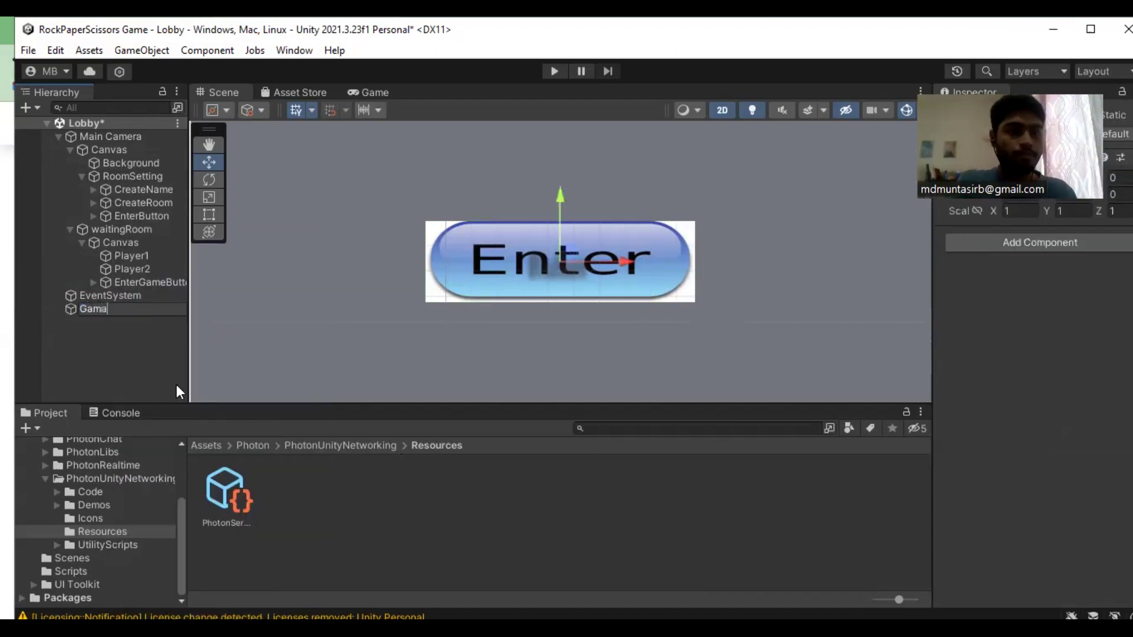
key(Return)
scroll(125, 575, up, 2)
scroll(124, 575, down, 2)
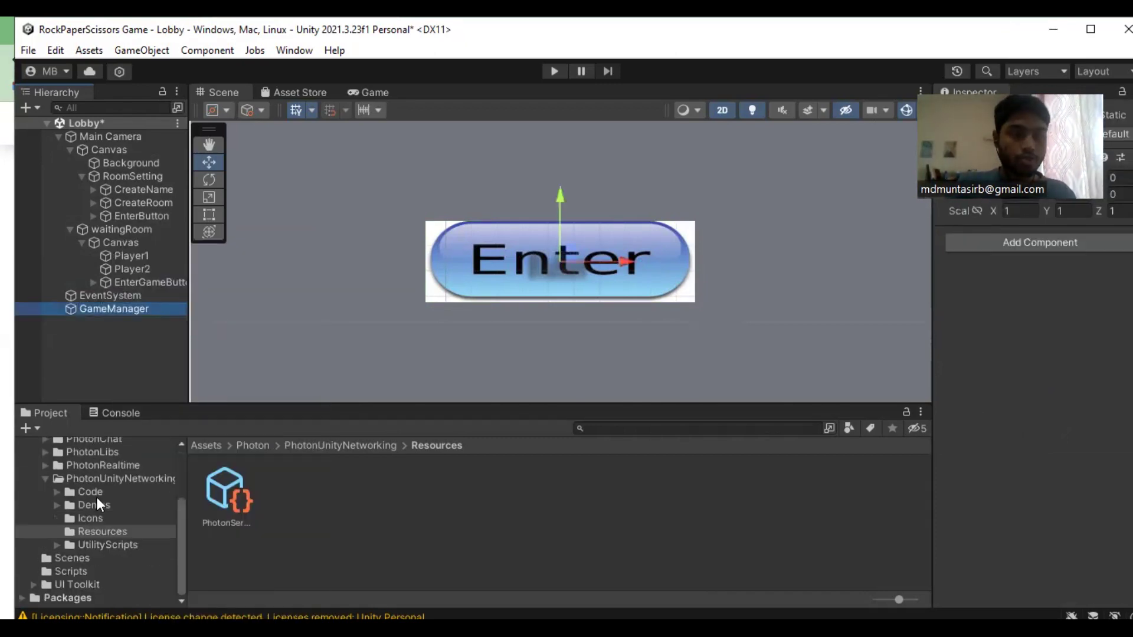
Step: Attach the Lobby Manager script and a Photon View component to GameManager
click(76, 583)
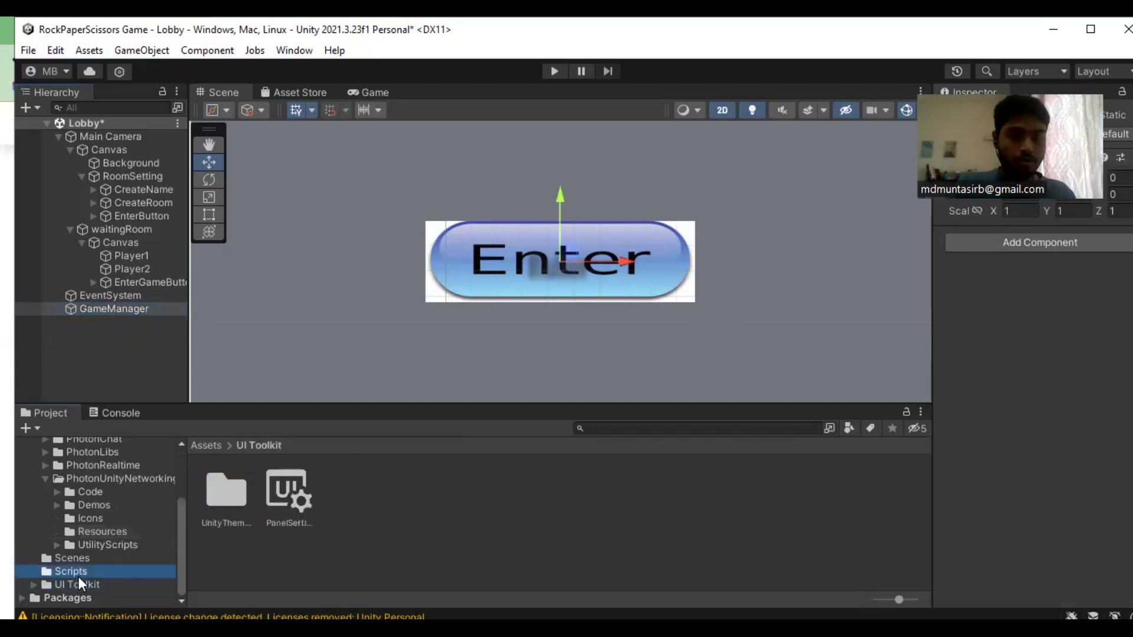
click(73, 571)
drag(478, 491, 1074, 283)
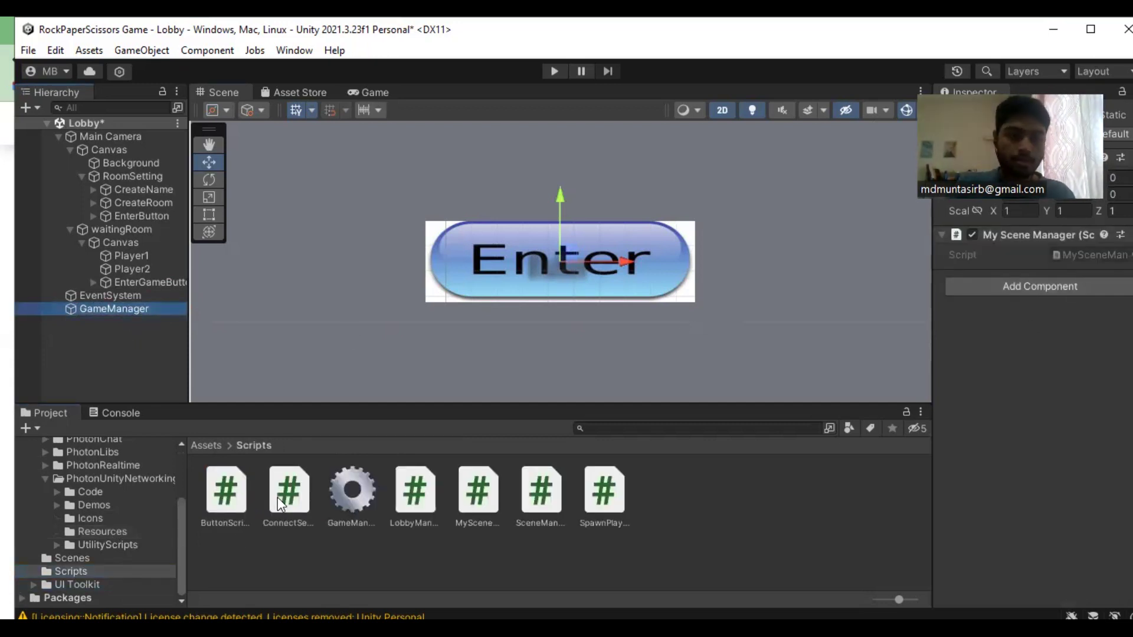
scroll(122, 543, up, 3)
scroll(121, 542, down, 3)
click(113, 479)
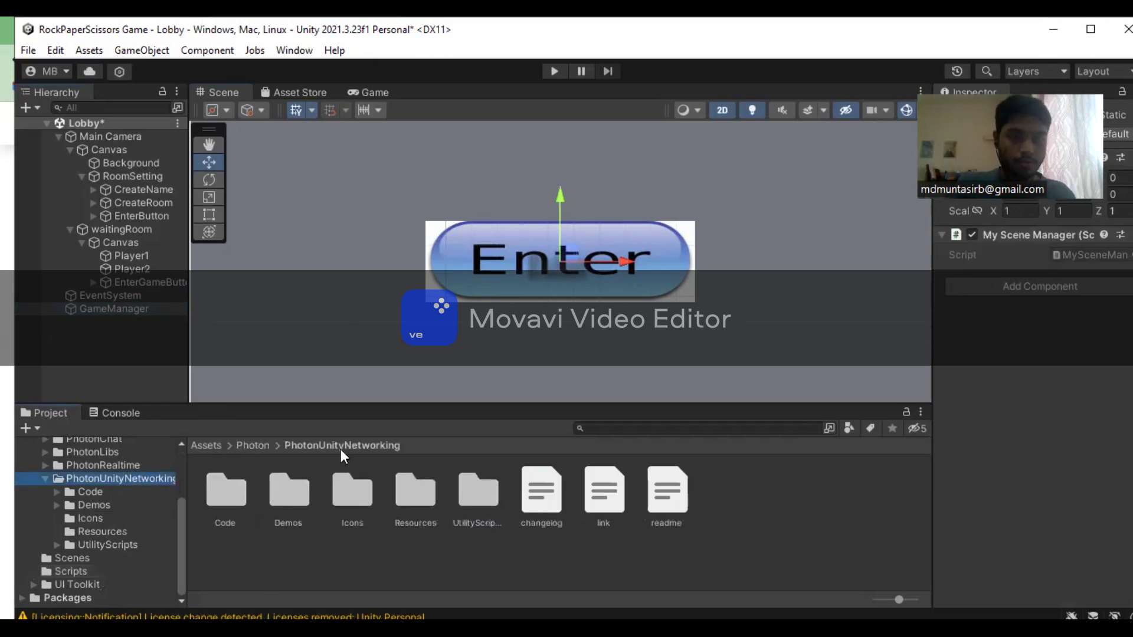
double_click(210, 505)
scroll(211, 505, down, 1)
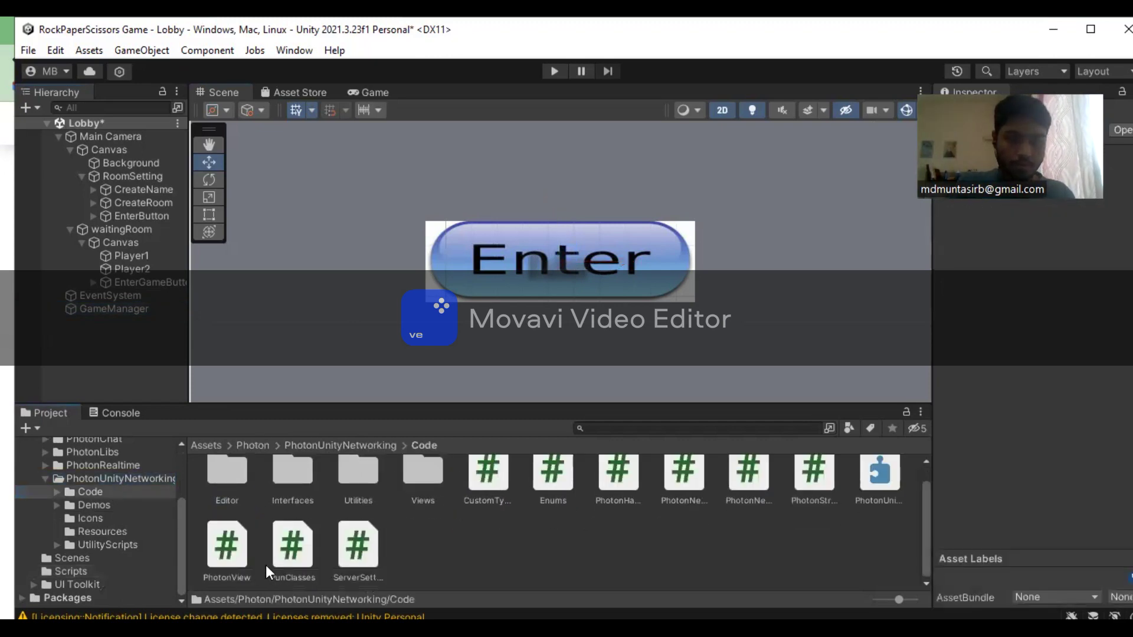
drag(227, 487, 168, 329)
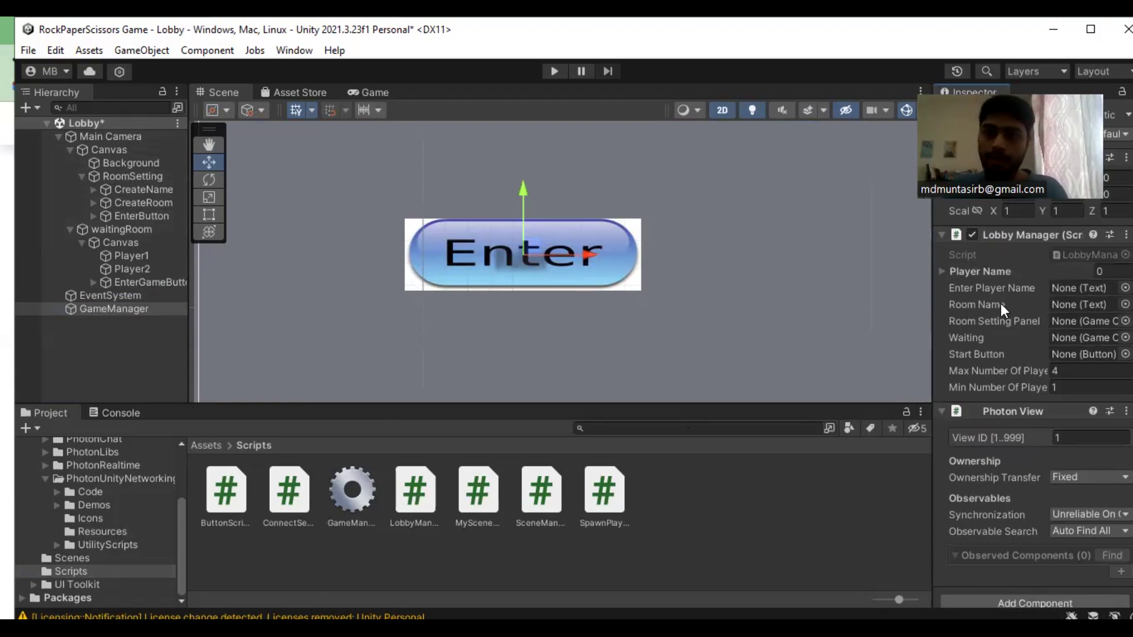
Step: Assign CreateName and CreateRoom texts, RoomSetting, waitingRoom and EnterGameButton to Lobby Manager; set max players to 2
click(94, 189)
click(93, 202)
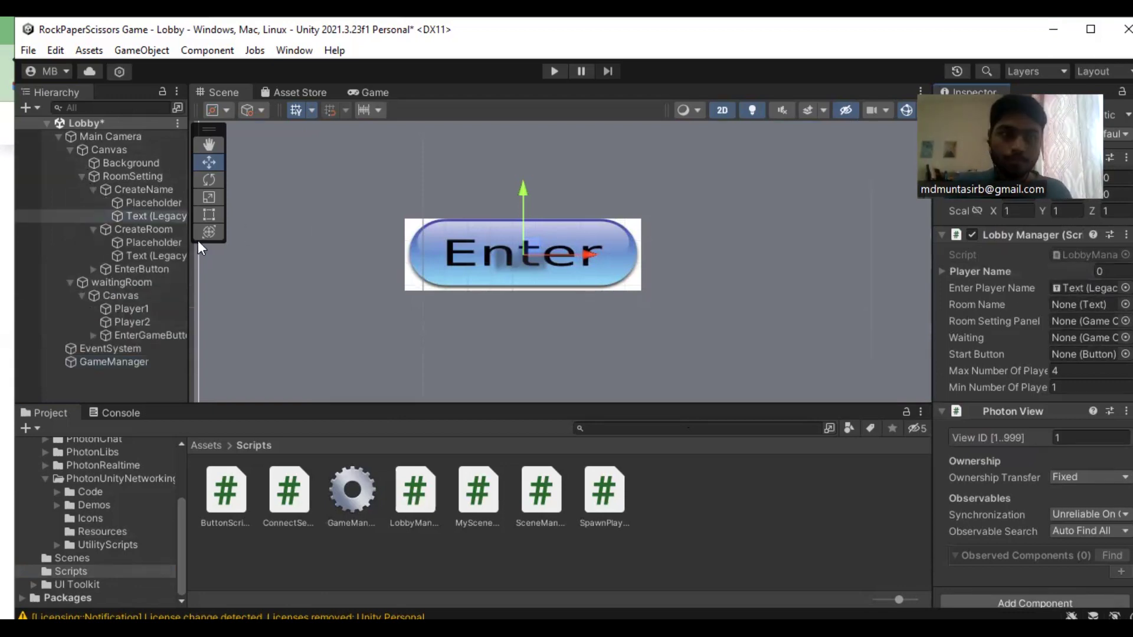
drag(140, 257, 1083, 305)
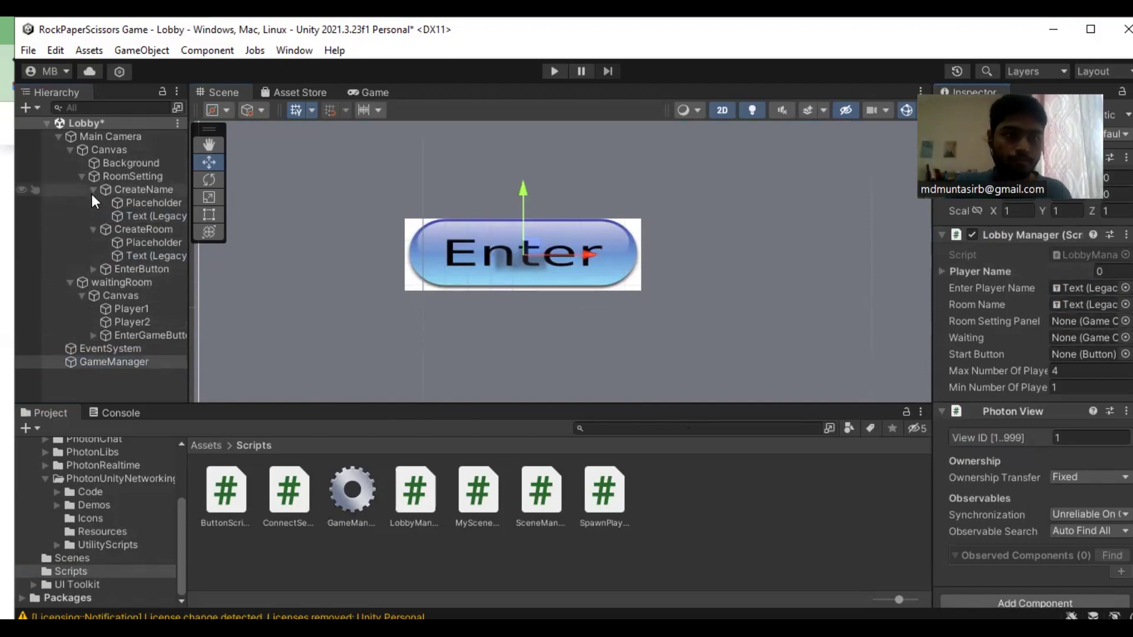
drag(91, 177, 1074, 314)
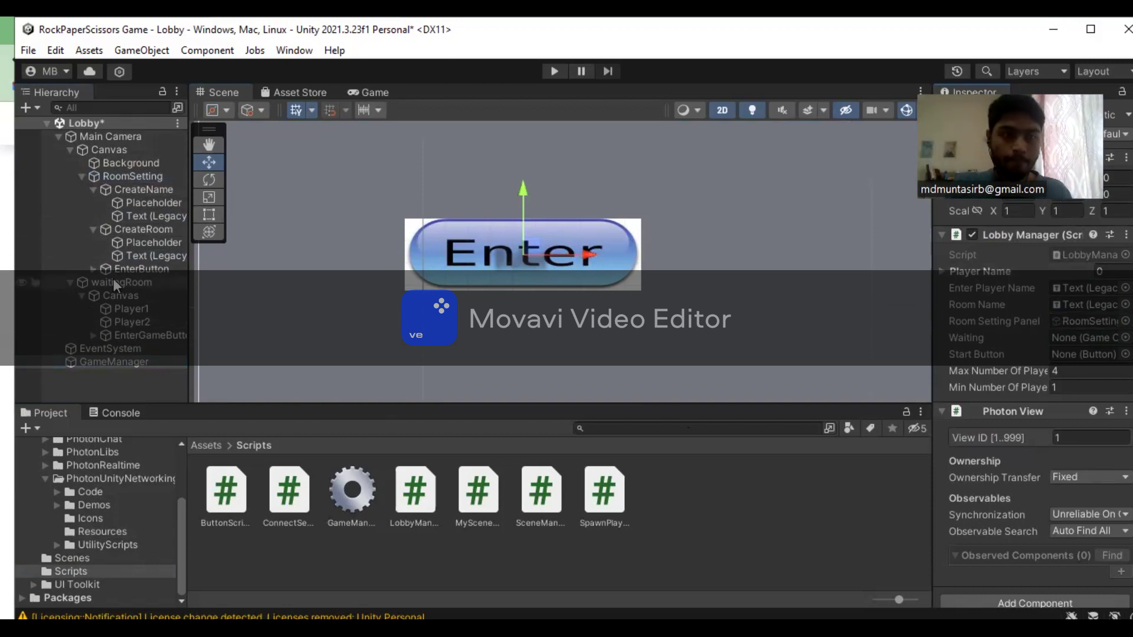
drag(121, 282, 1081, 334)
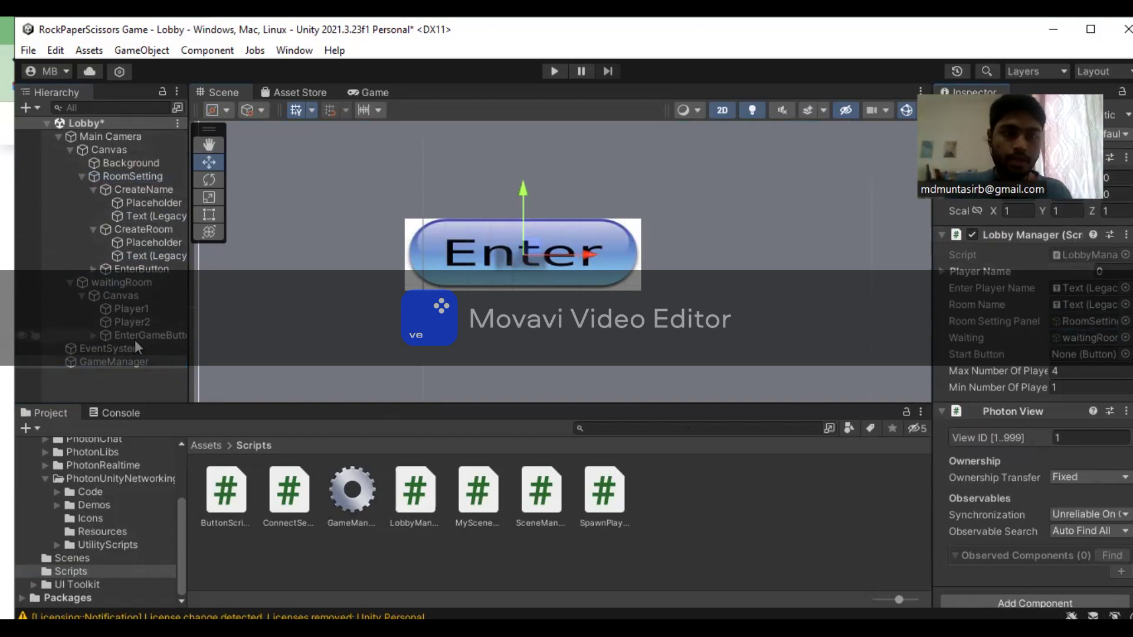
drag(136, 340, 1079, 356)
scroll(1078, 354, down, 1)
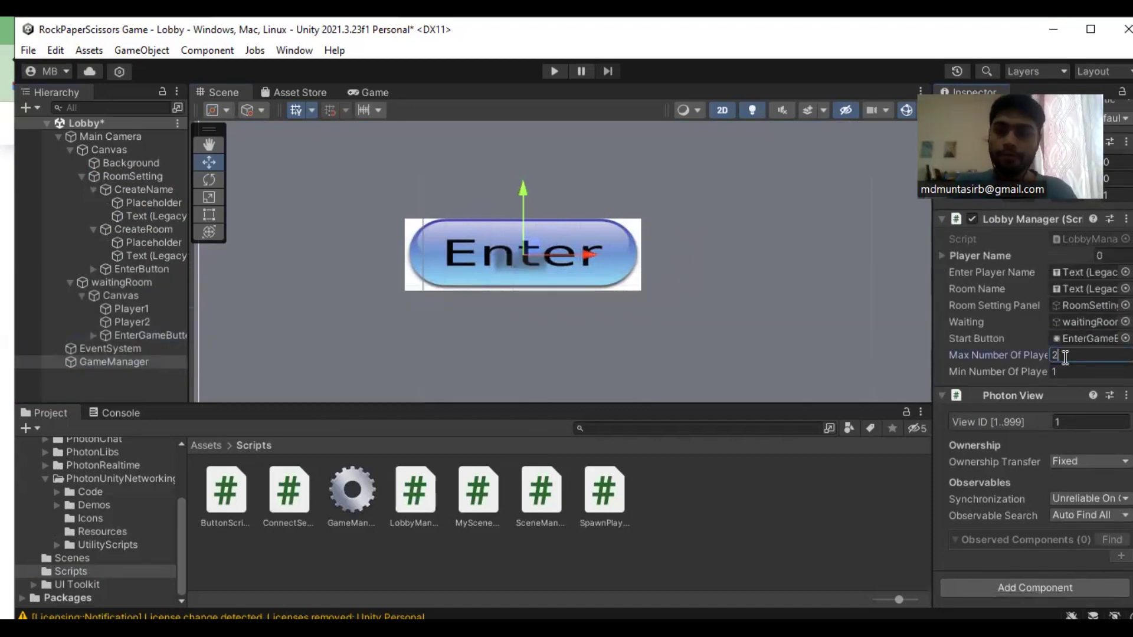
click(1069, 371)
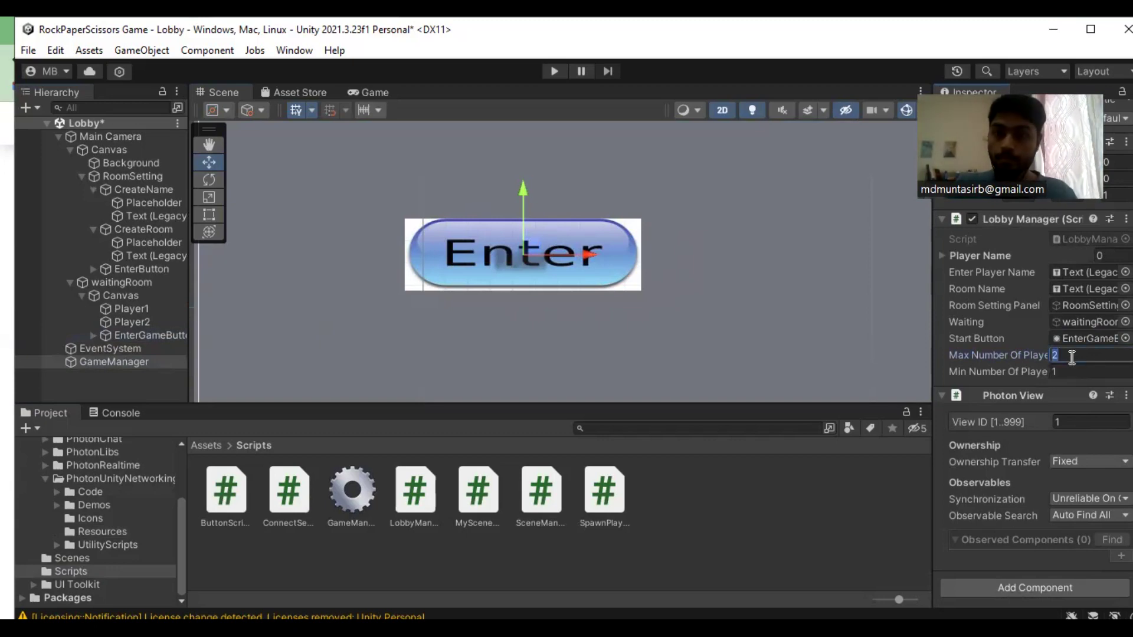
Step: Save the Lobby scene and duplicate the Game scene
key(ctrl+s)
click(72, 558)
right_click(226, 496)
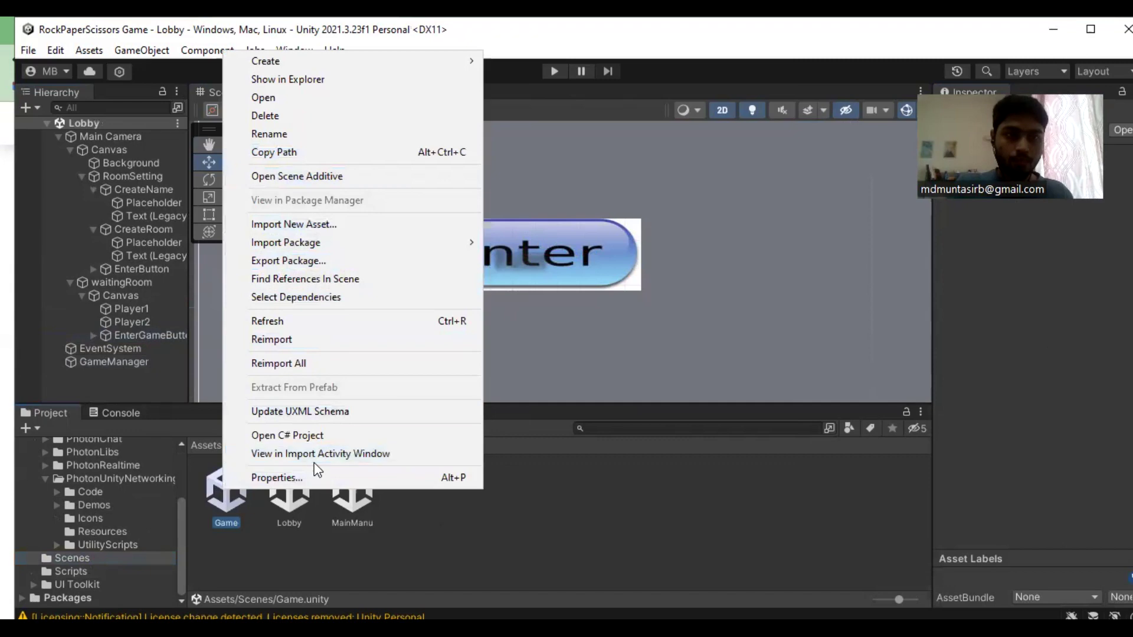
click(212, 499)
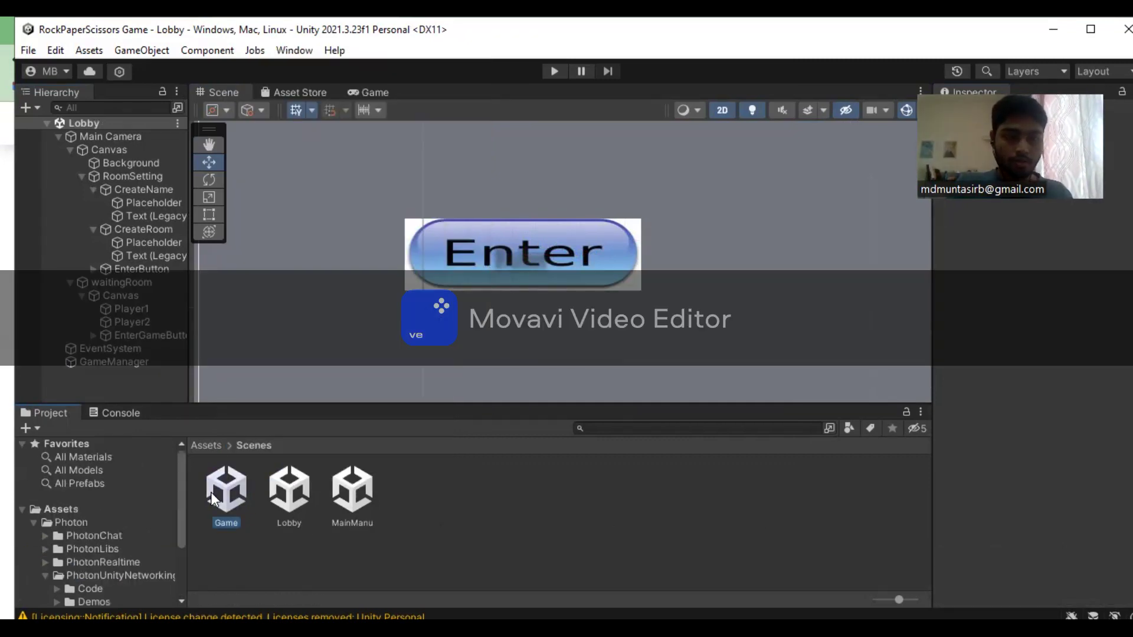
key(ctrl+d)
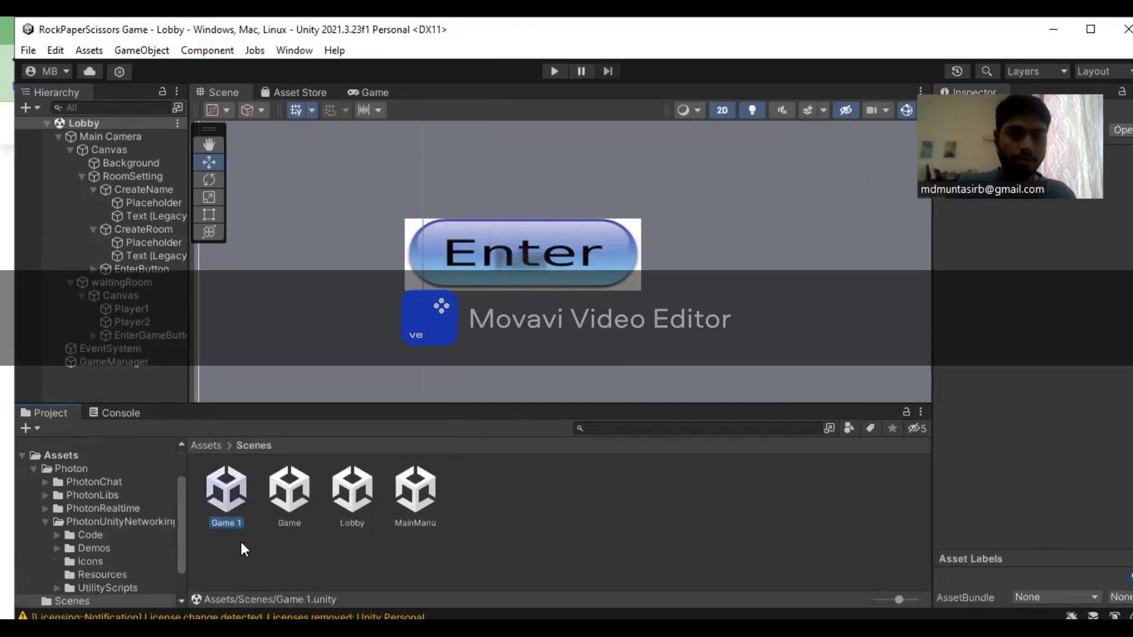
Step: Rename the copy to Game_MP, then add an empty On Click entry to Lobby's EnterButton
right_click(229, 511)
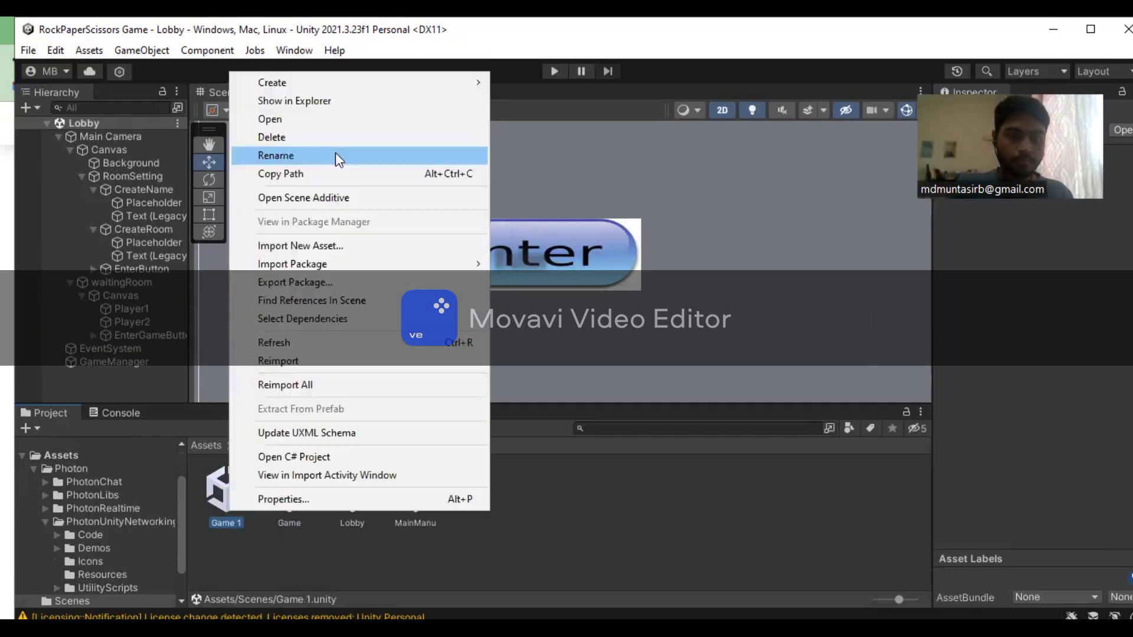
click(335, 154)
text(Gam)
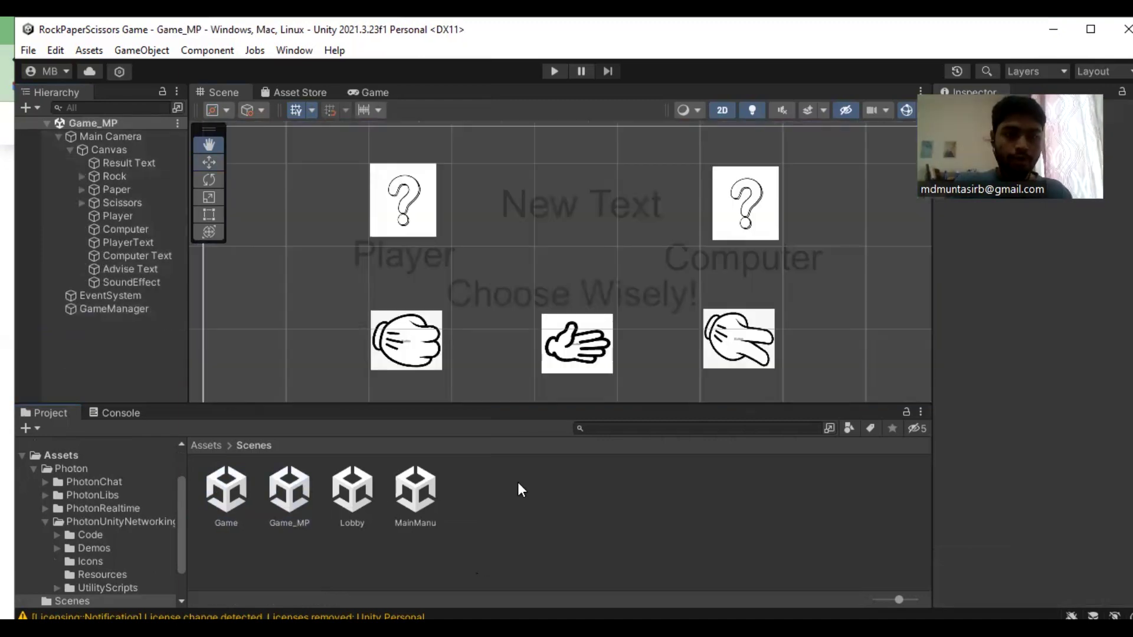
double_click(352, 490)
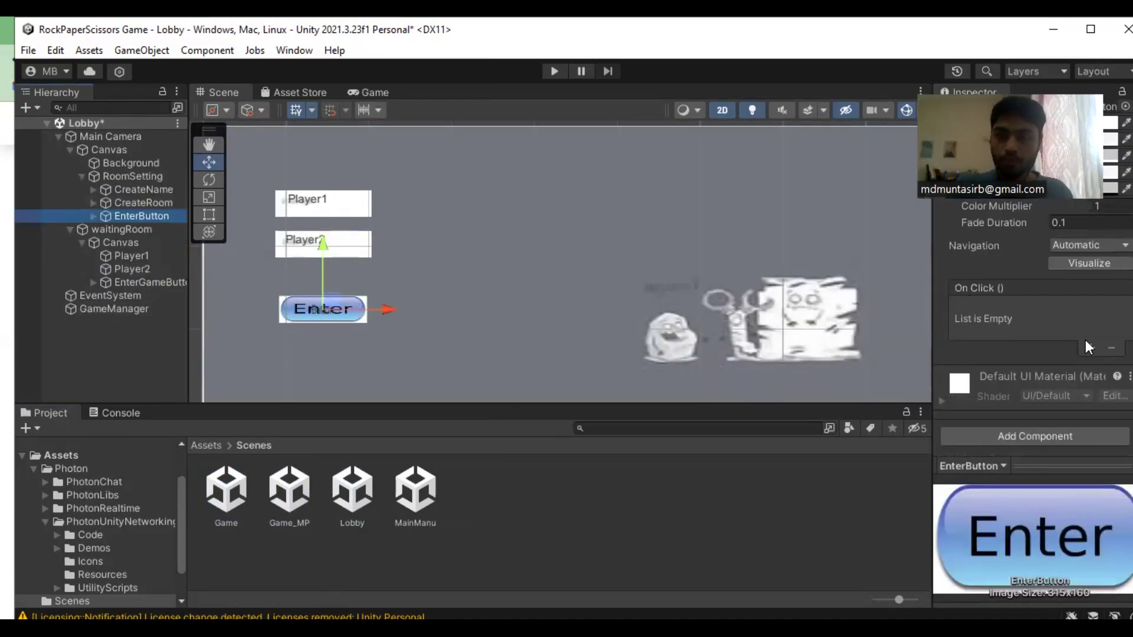
click(1089, 350)
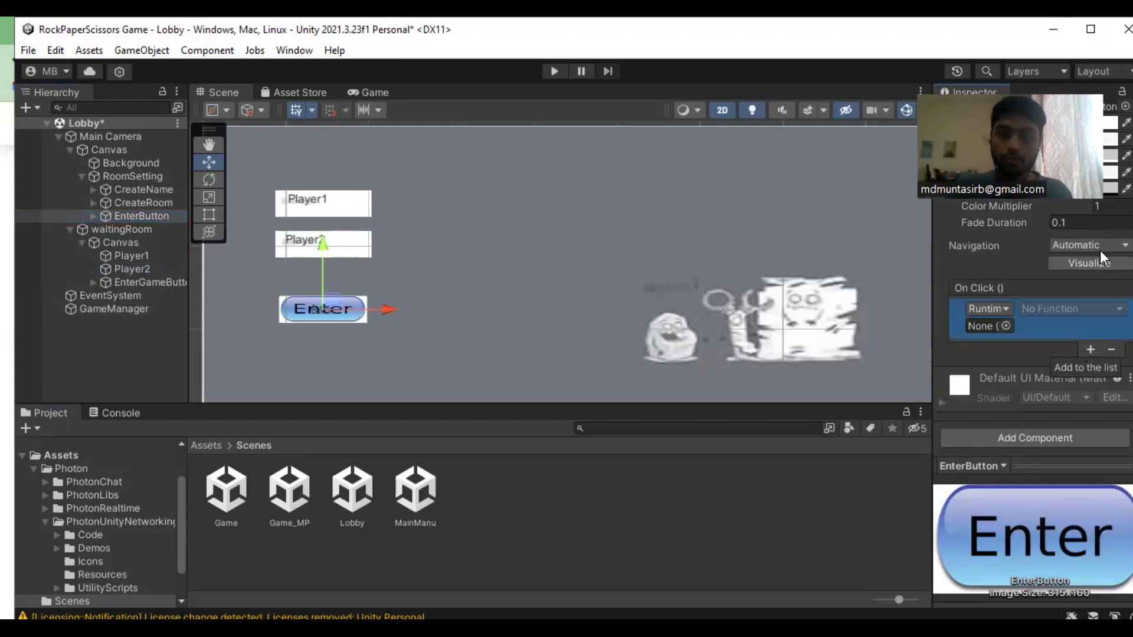
Step: Make EnterButton's Runtime Only click call LobbyManager's Join method on GameManager
click(994, 308)
click(1007, 367)
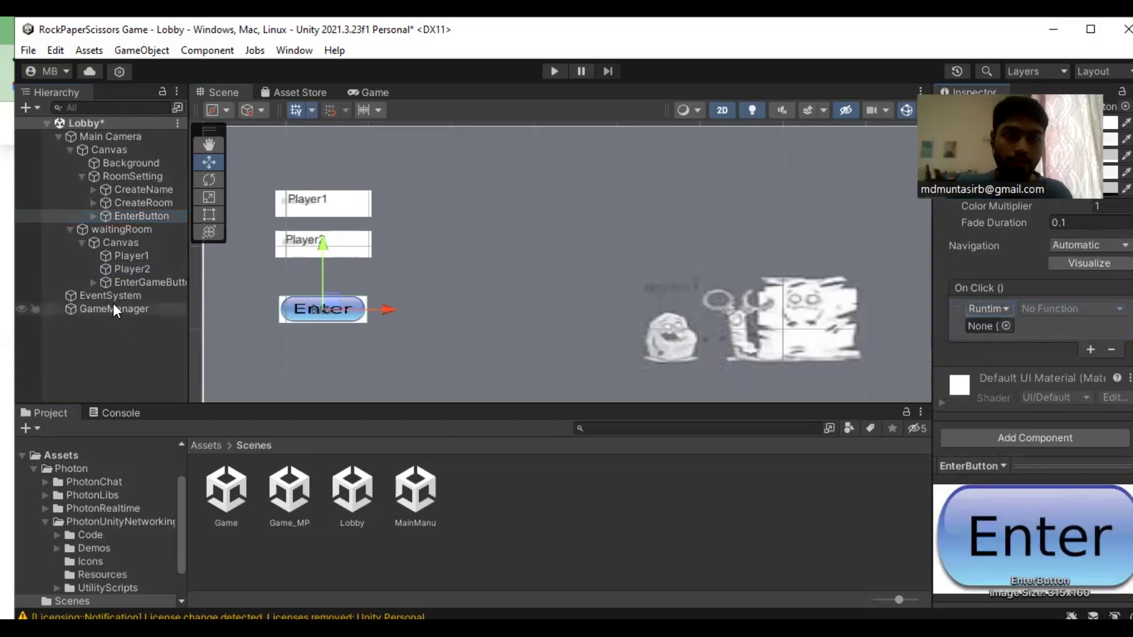
drag(114, 309, 982, 326)
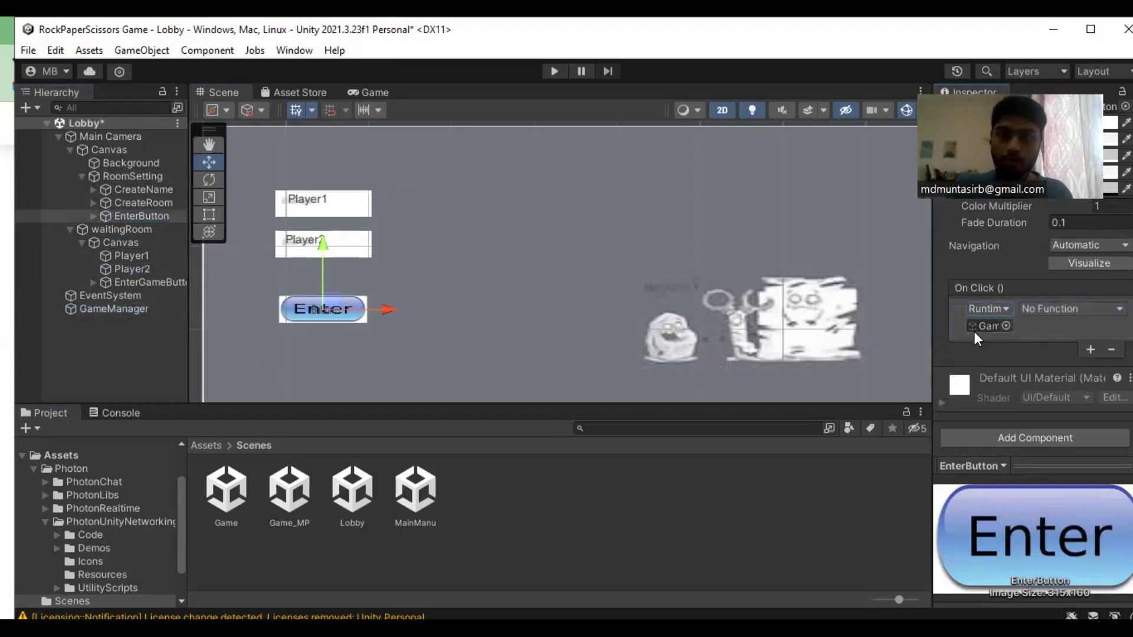
click(1071, 308)
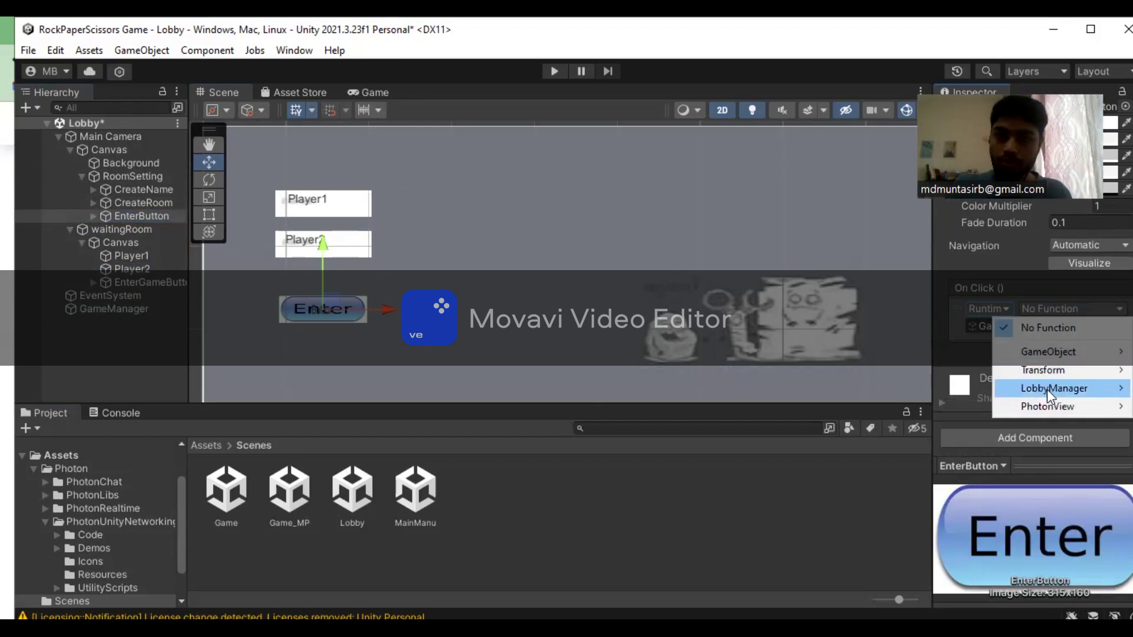
mouse_move(1047, 390)
click(817, 369)
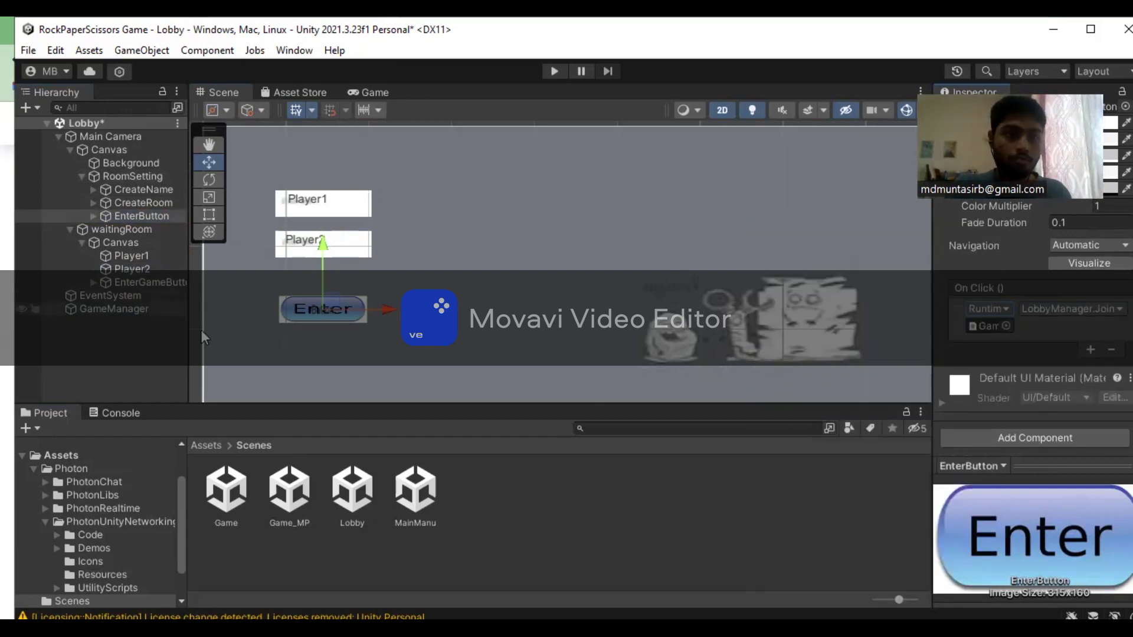
Step: Add an On Click entry to EnterGameButton targeting GameManager and list its LobbyManager functions
click(145, 282)
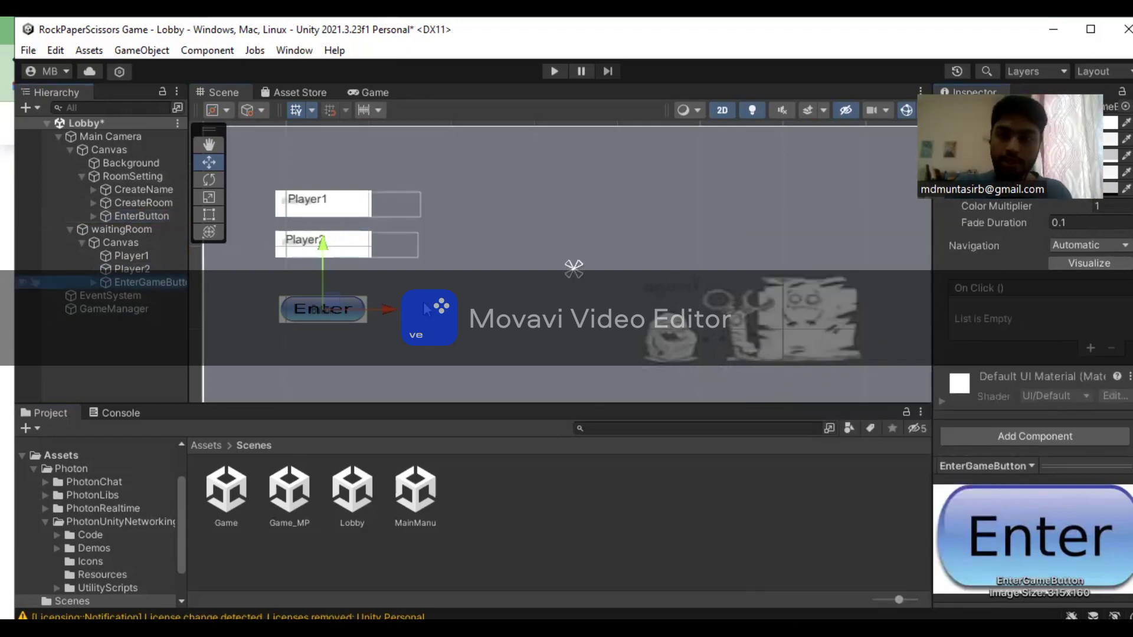
click(1090, 350)
drag(123, 309, 989, 325)
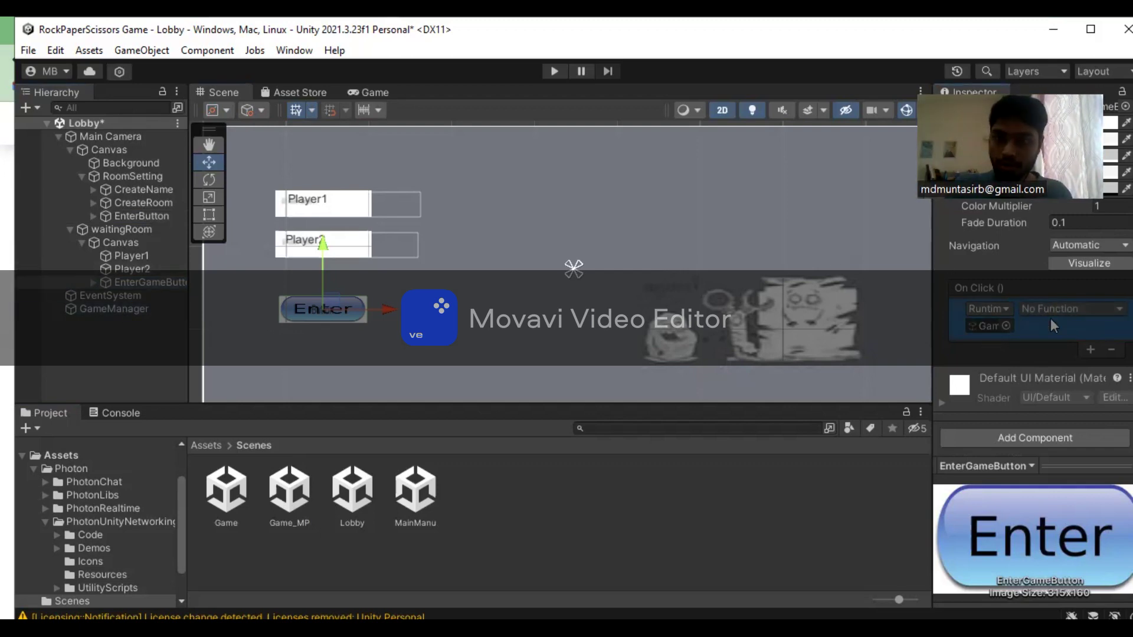
click(1049, 310)
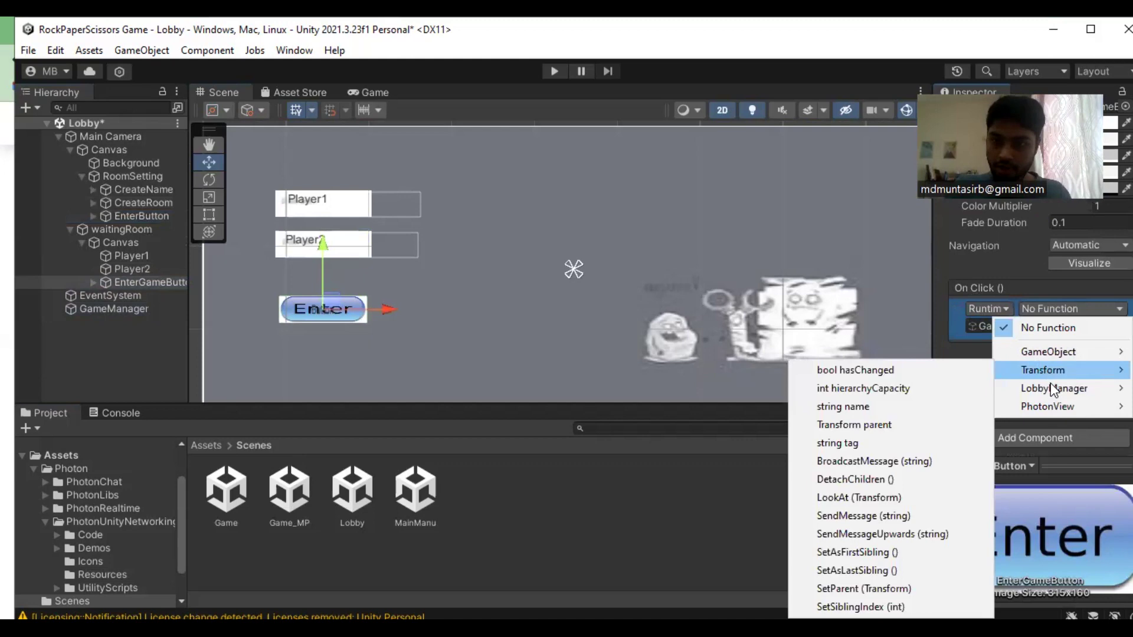
mouse_move(1052, 389)
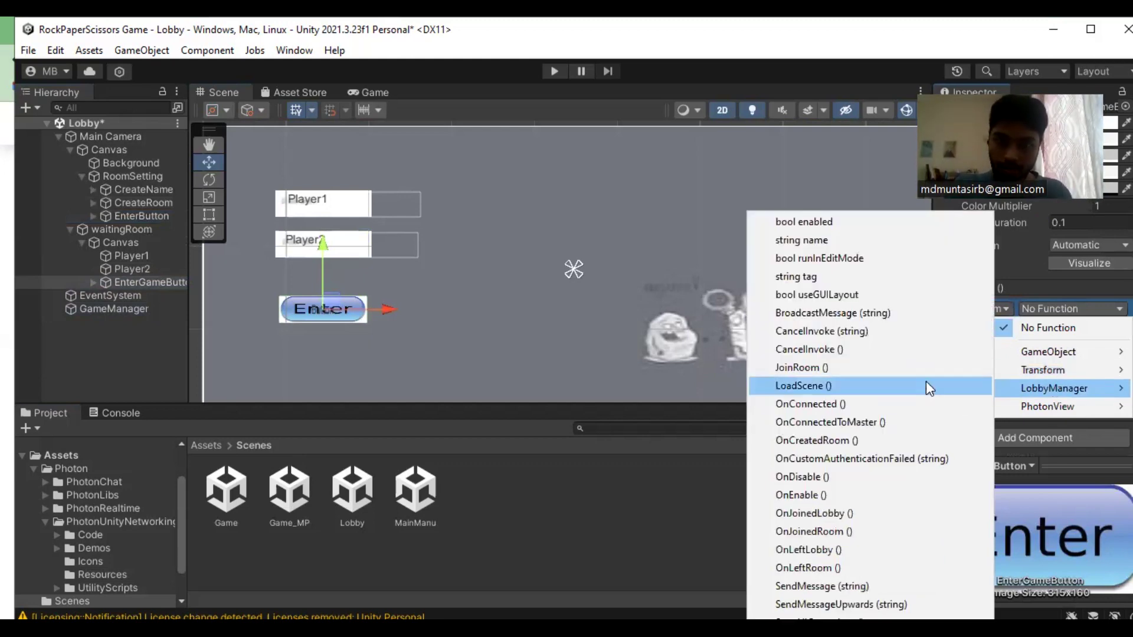
Step: Pick EnterGameButton's LobbyManager function, then make SP Button call MySceneManager.ChangeScene with 'Game'
click(817, 384)
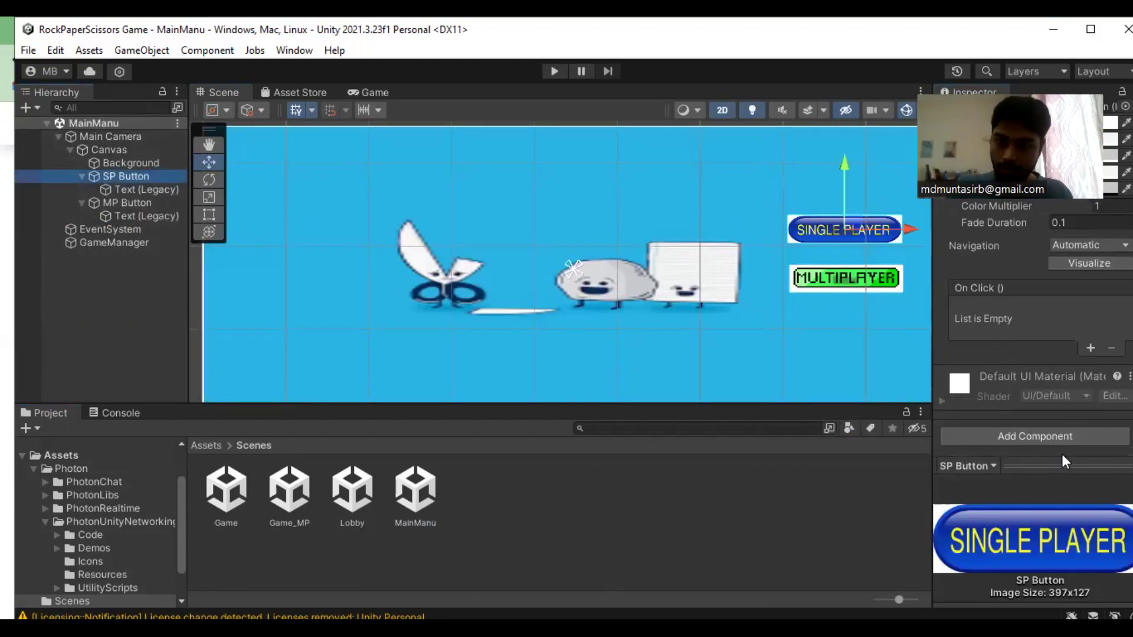
click(1089, 349)
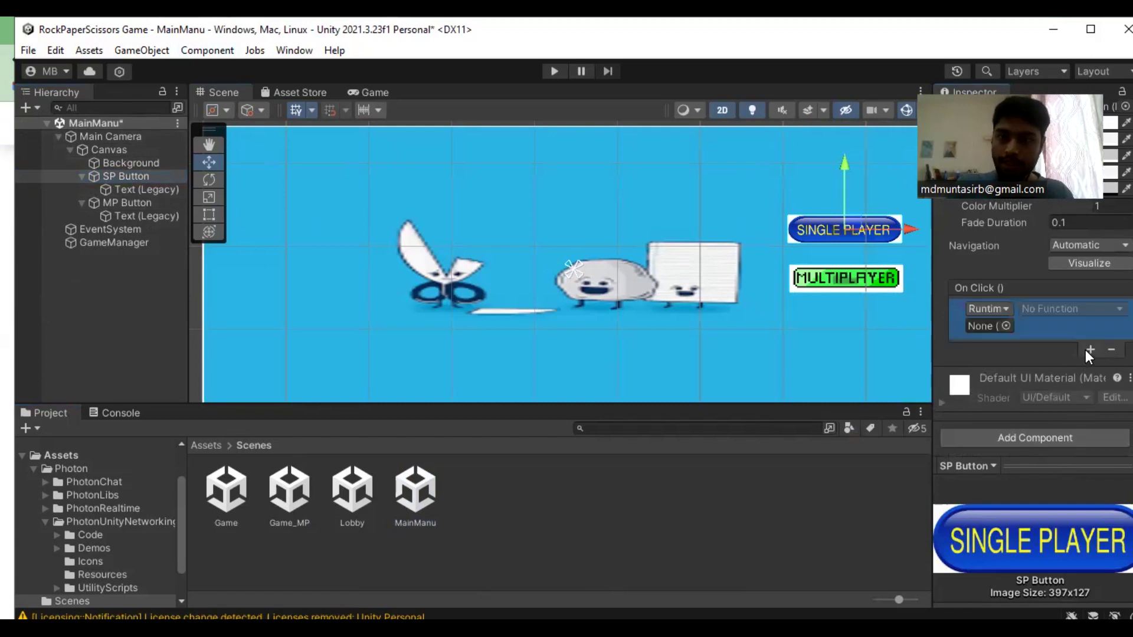
click(983, 307)
click(1010, 361)
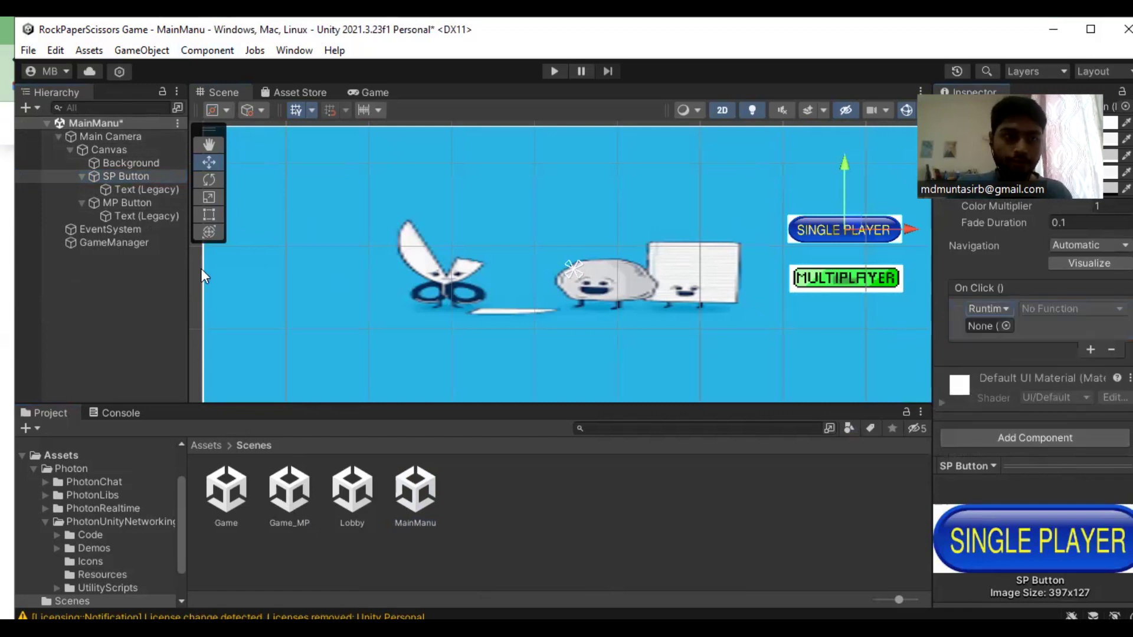
drag(78, 247, 948, 342)
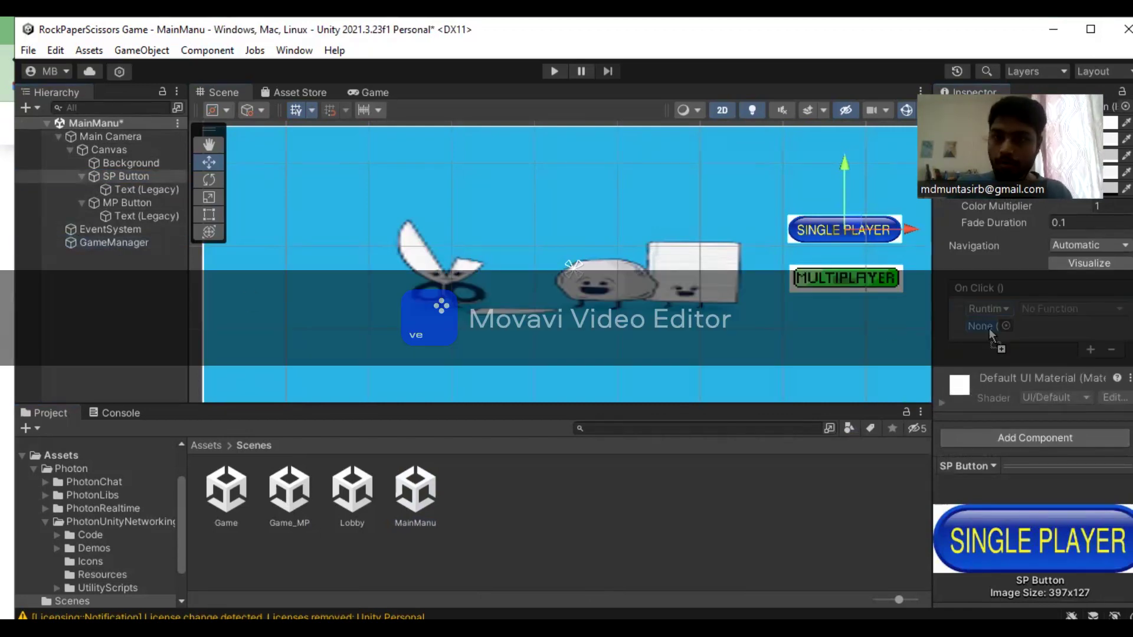
click(1043, 306)
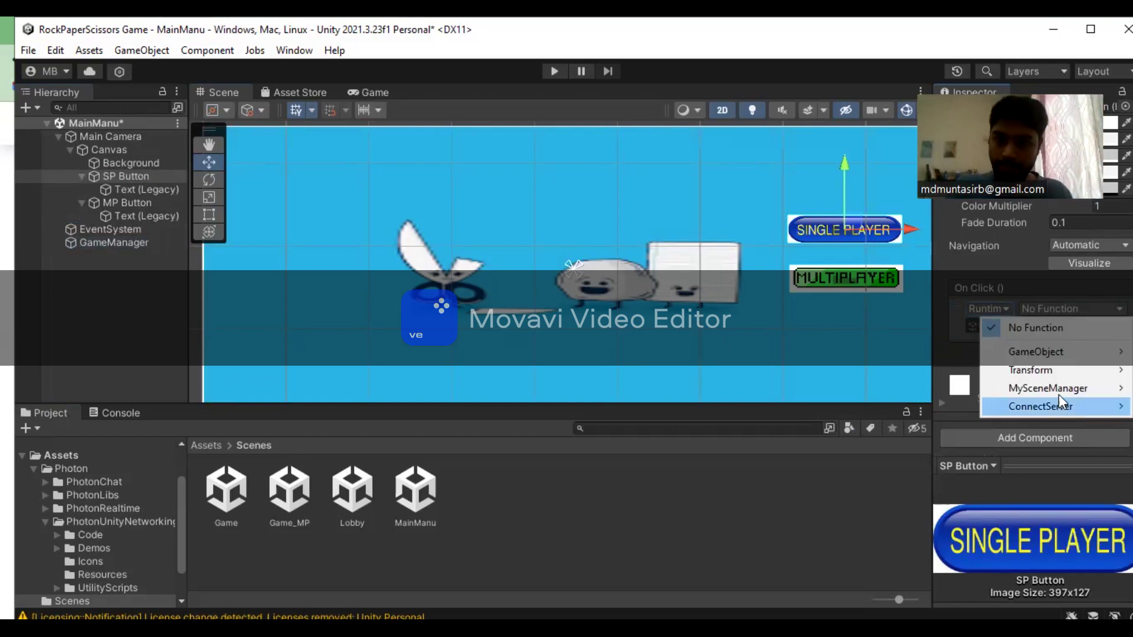
mouse_move(1057, 390)
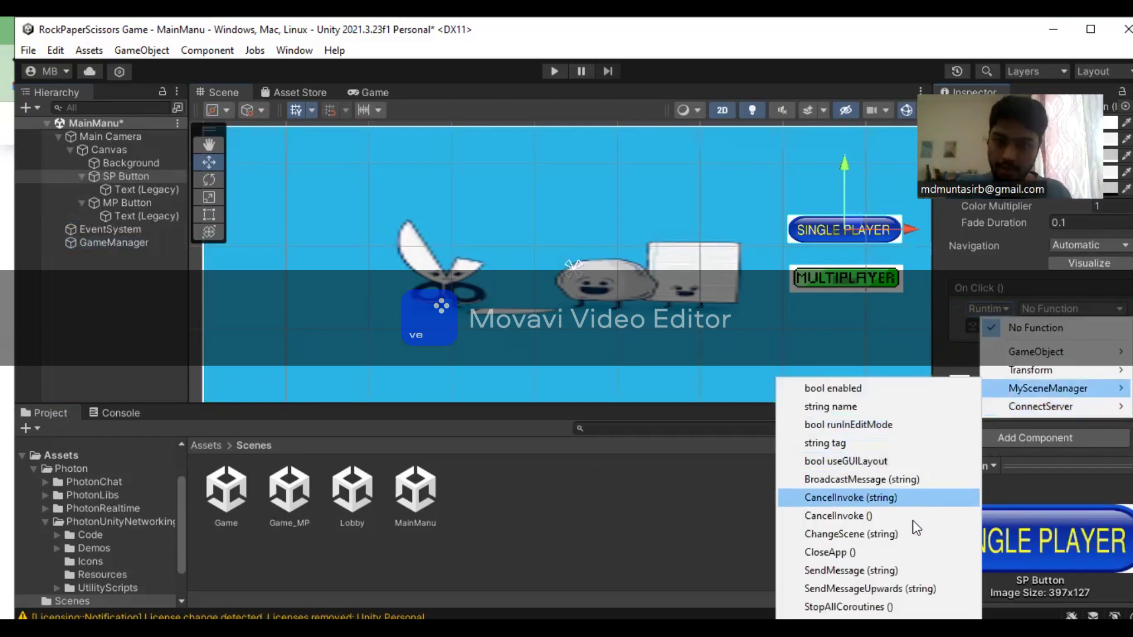
click(855, 533)
click(135, 202)
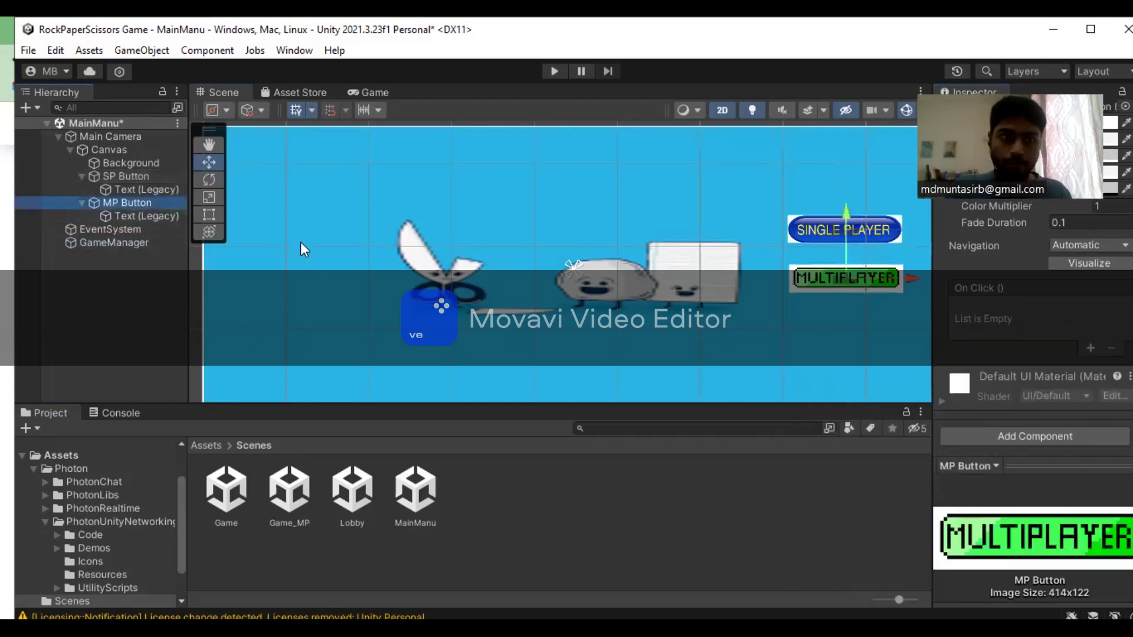
click(127, 177)
click(1032, 326)
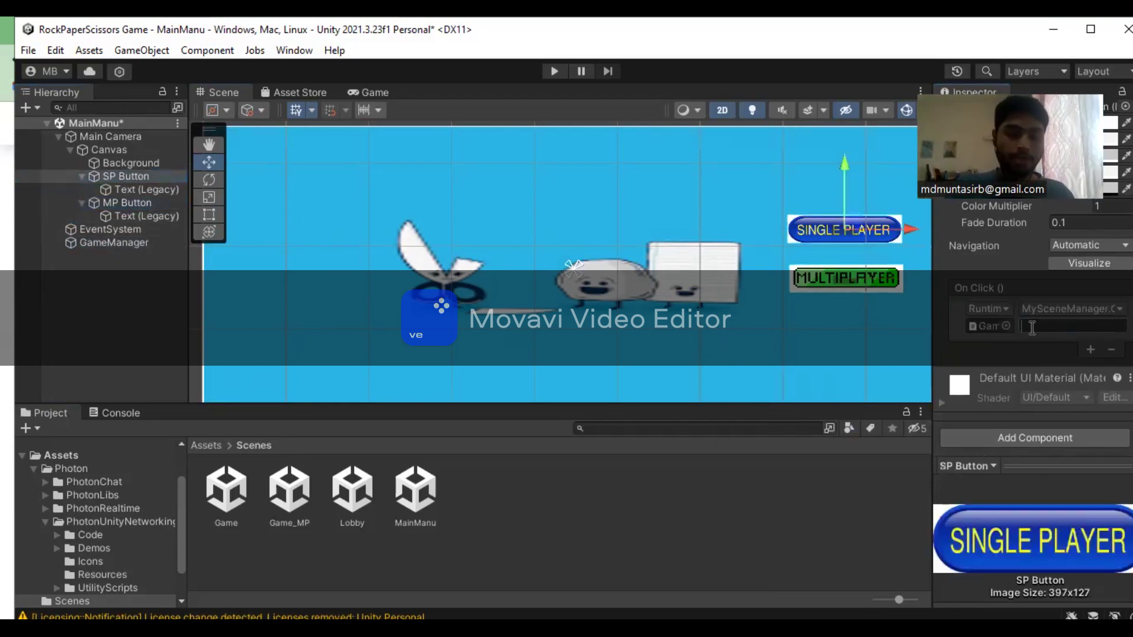
text(Game)
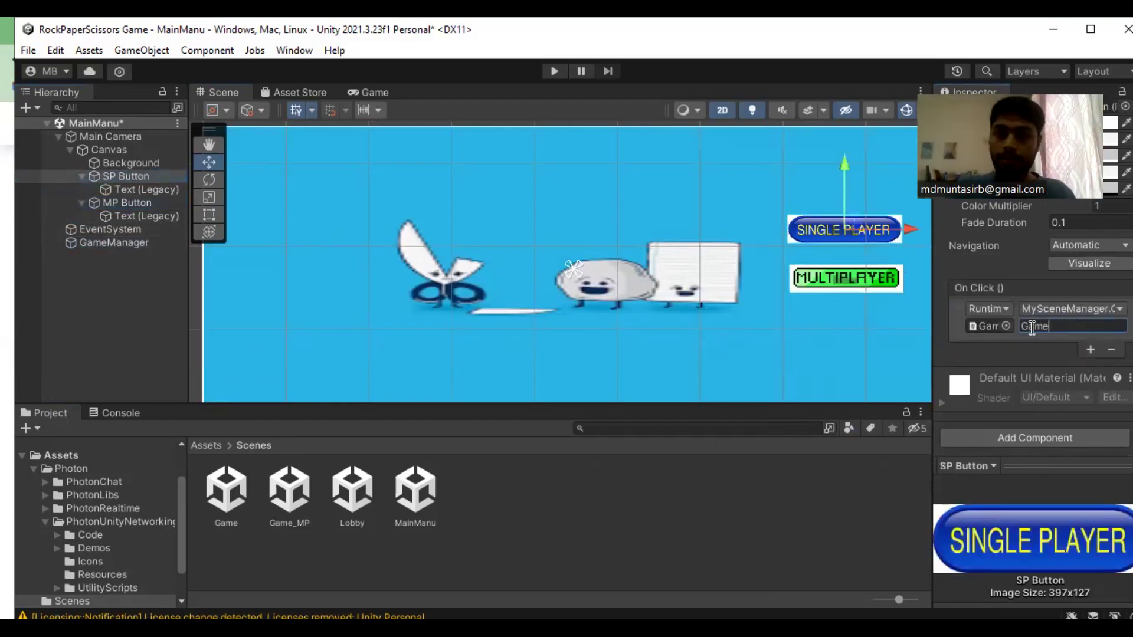
Step: Make MP Button's click call ConnectServer.ConnectMultiplayer on GameManager
click(126, 202)
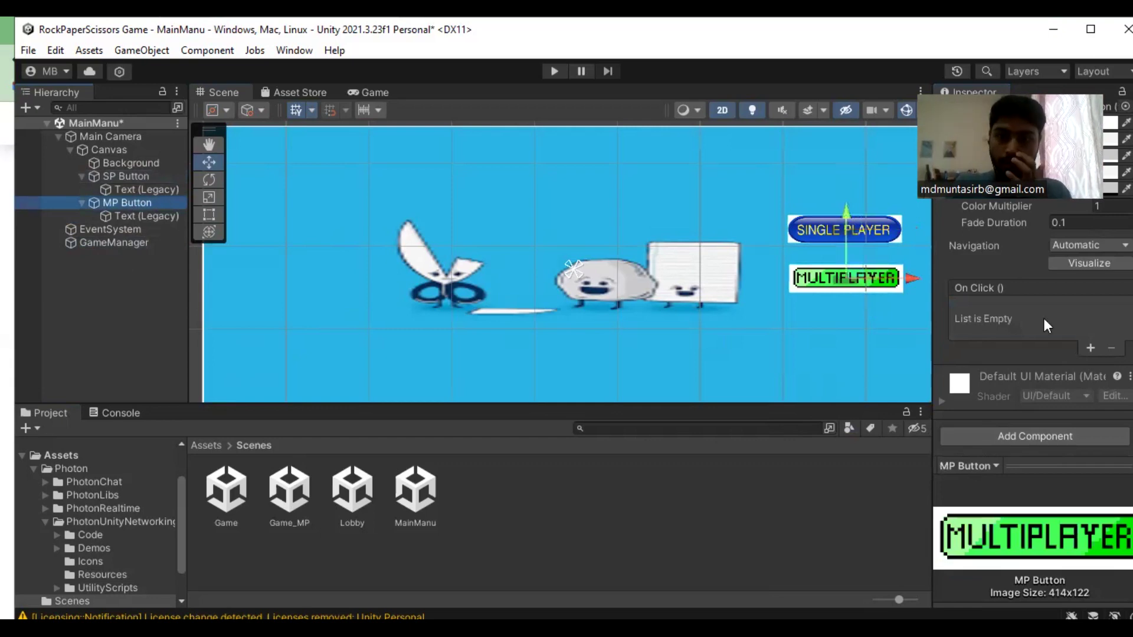
click(1089, 348)
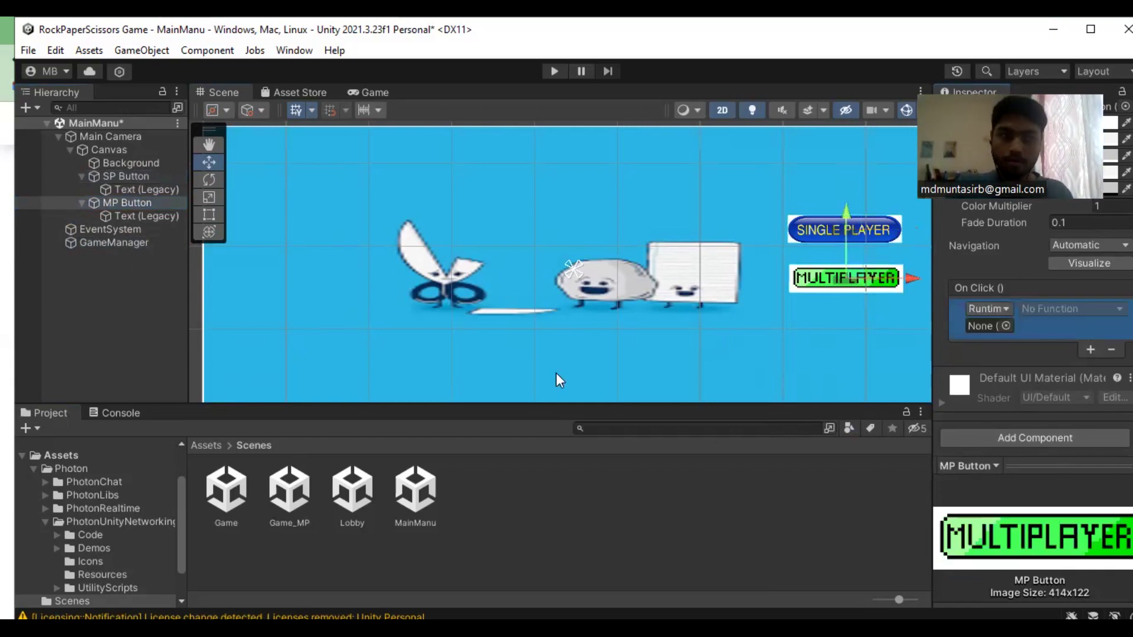
drag(108, 243, 977, 321)
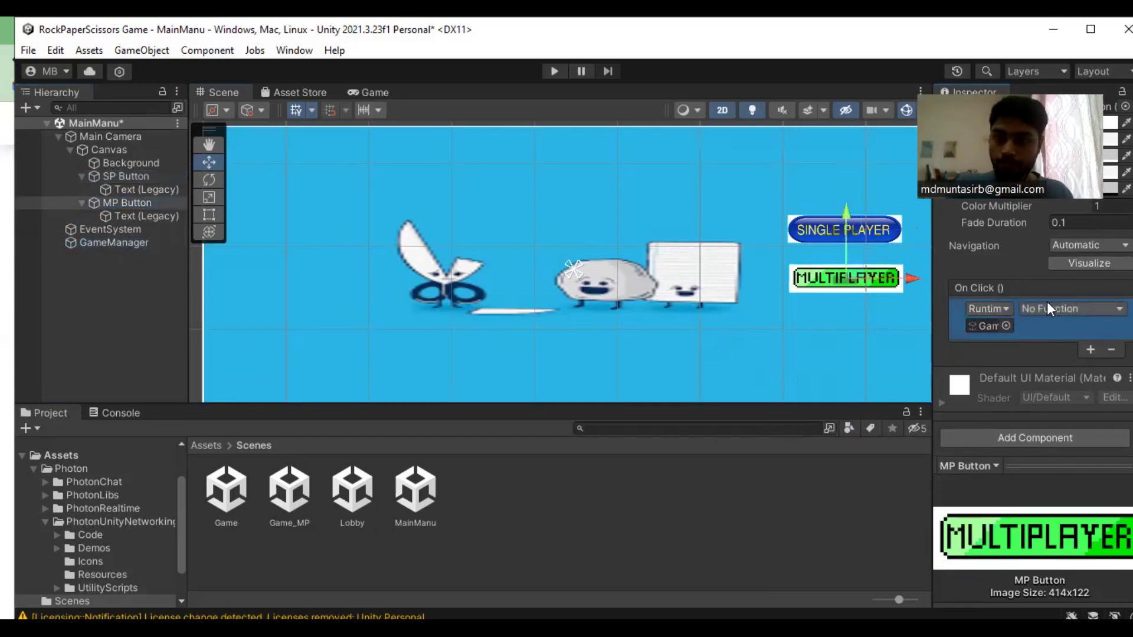
click(1048, 304)
mouse_move(1072, 406)
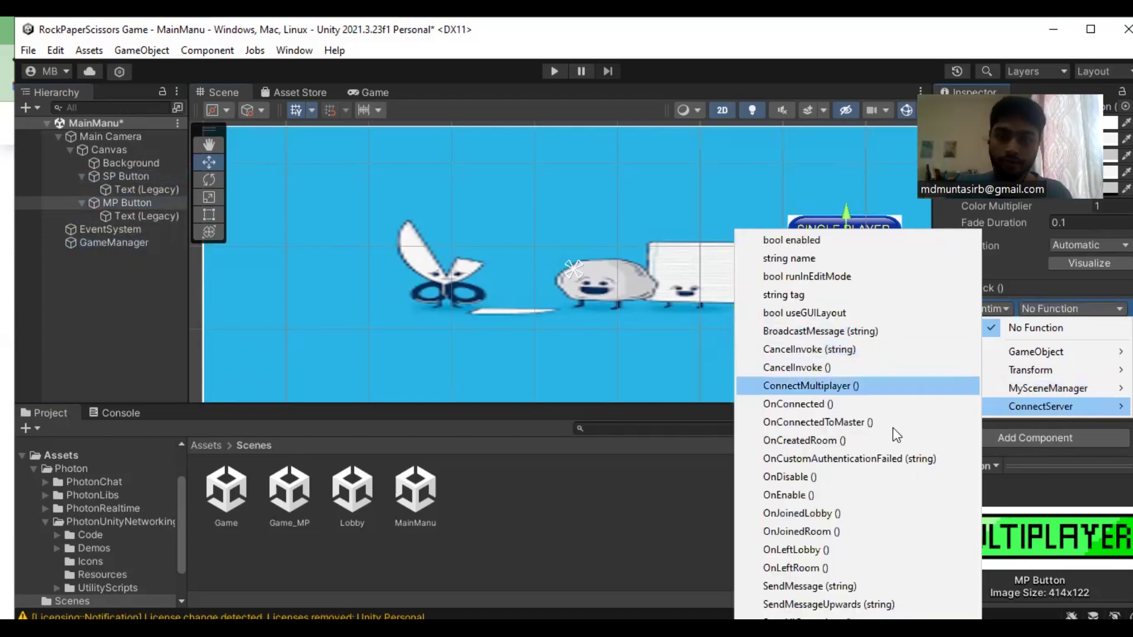
click(826, 386)
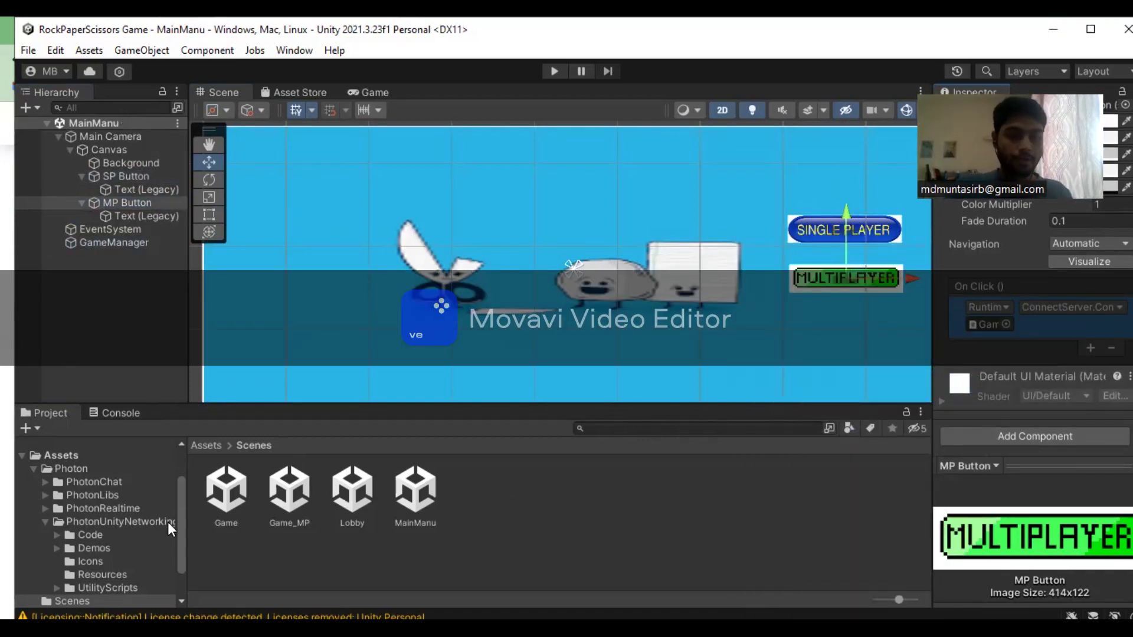
Step: Open Game_MP and rename the Computer object under Main Camera's Canvas to Player2
double_click(296, 501)
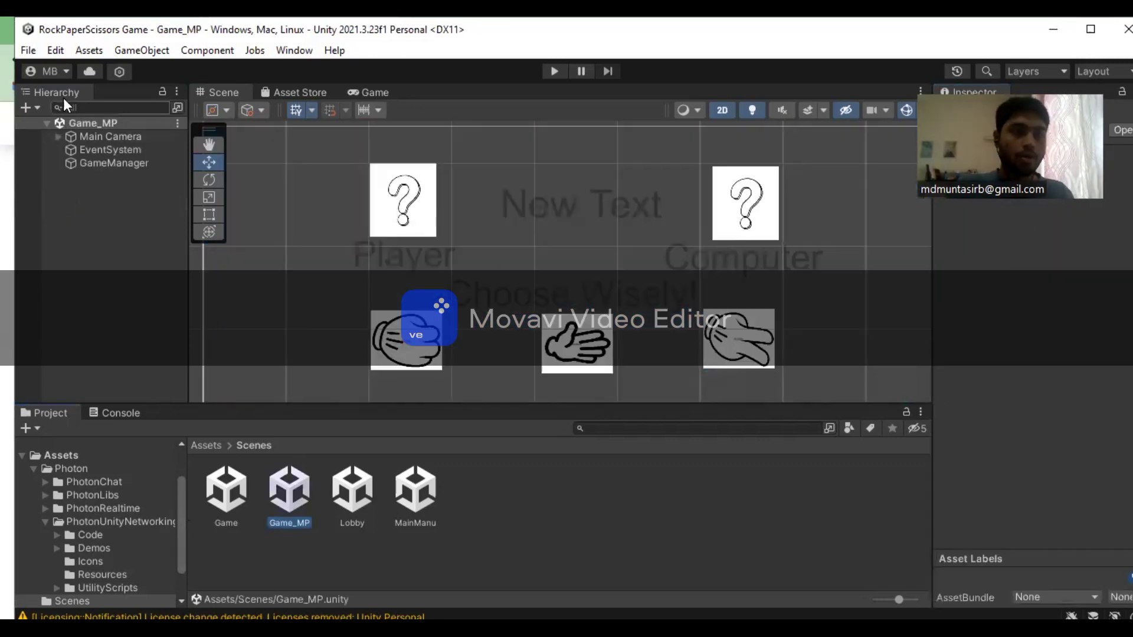
click(57, 136)
click(70, 150)
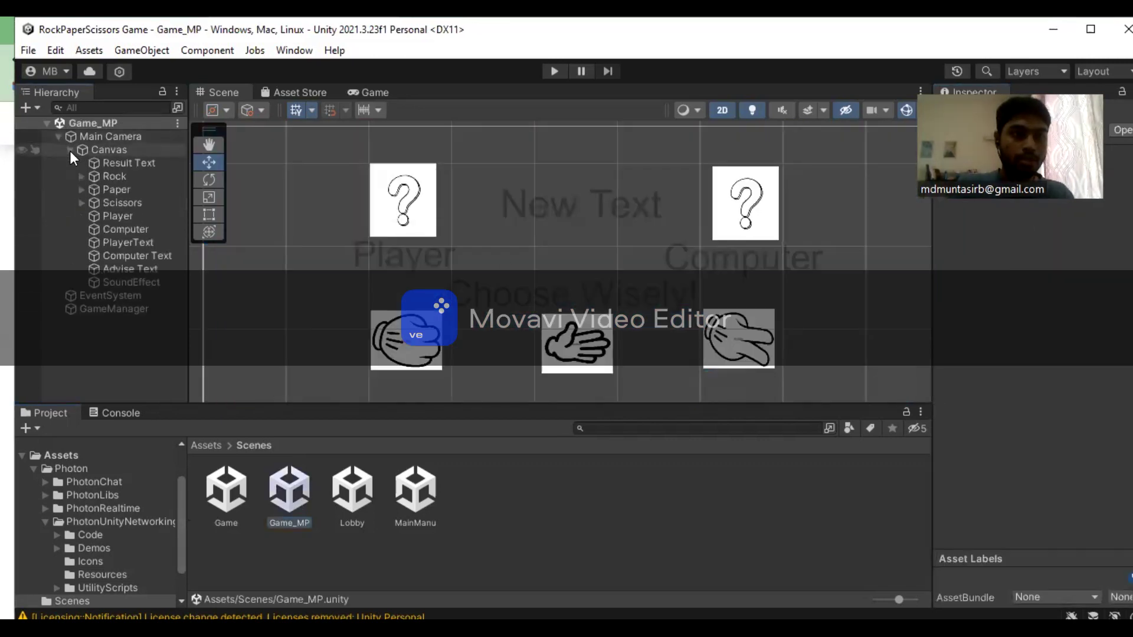
click(138, 231)
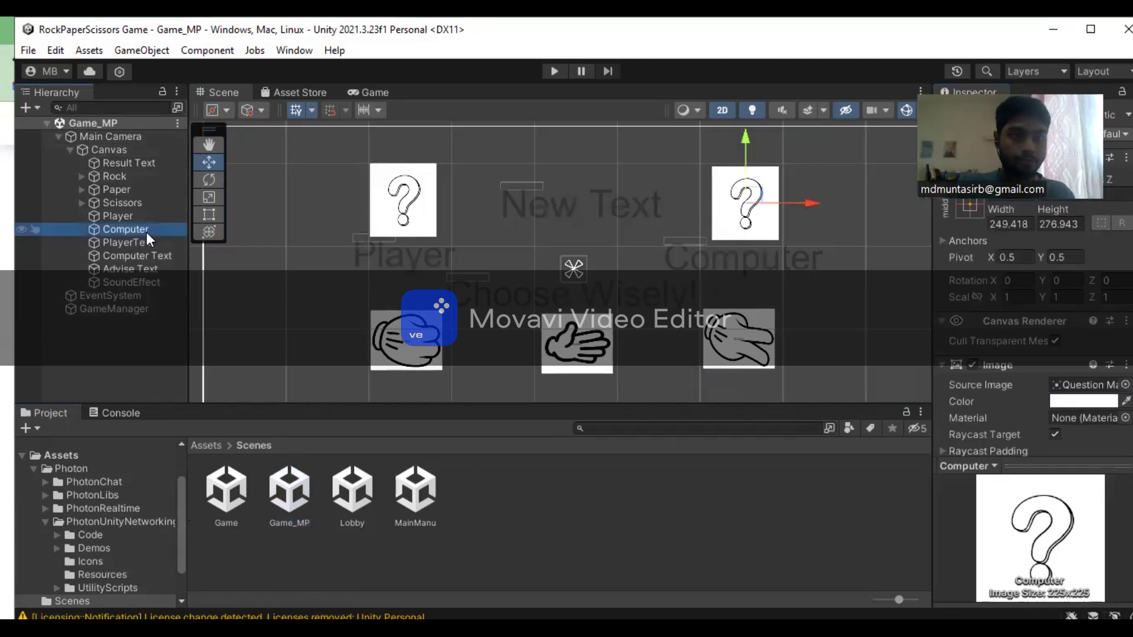
click(148, 230)
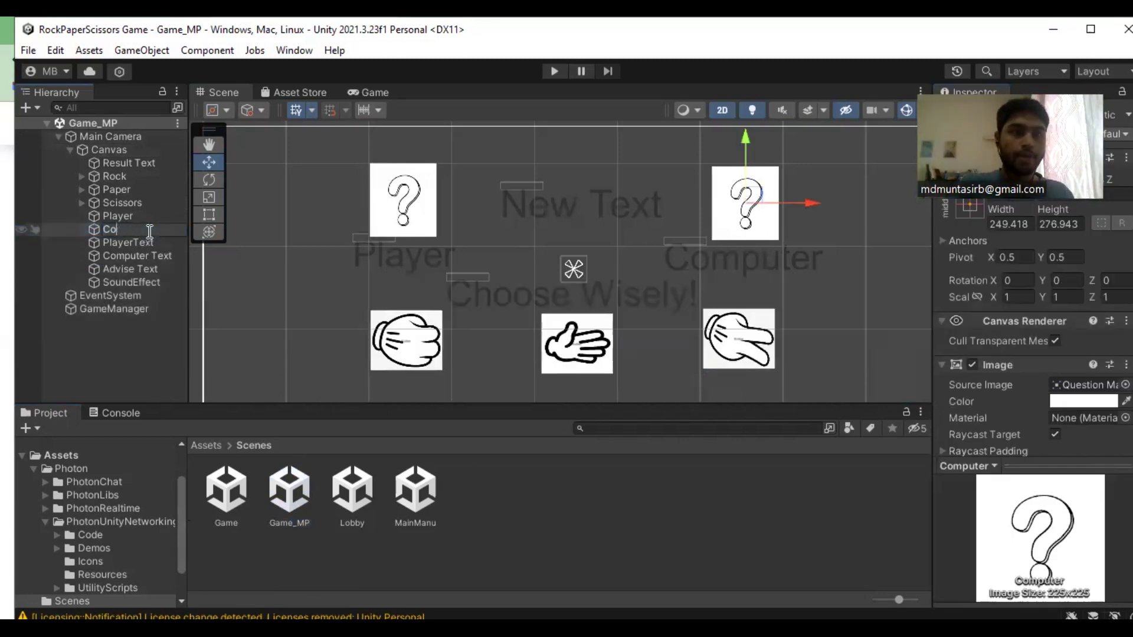
key(BackSpace)
key(BackSpace)
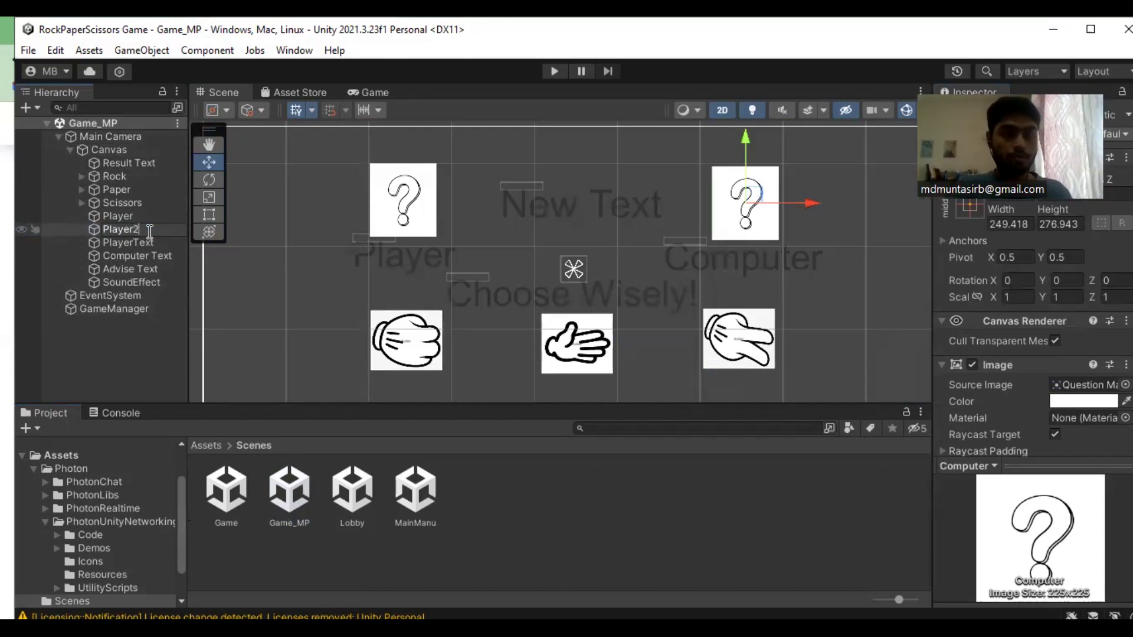
click(174, 230)
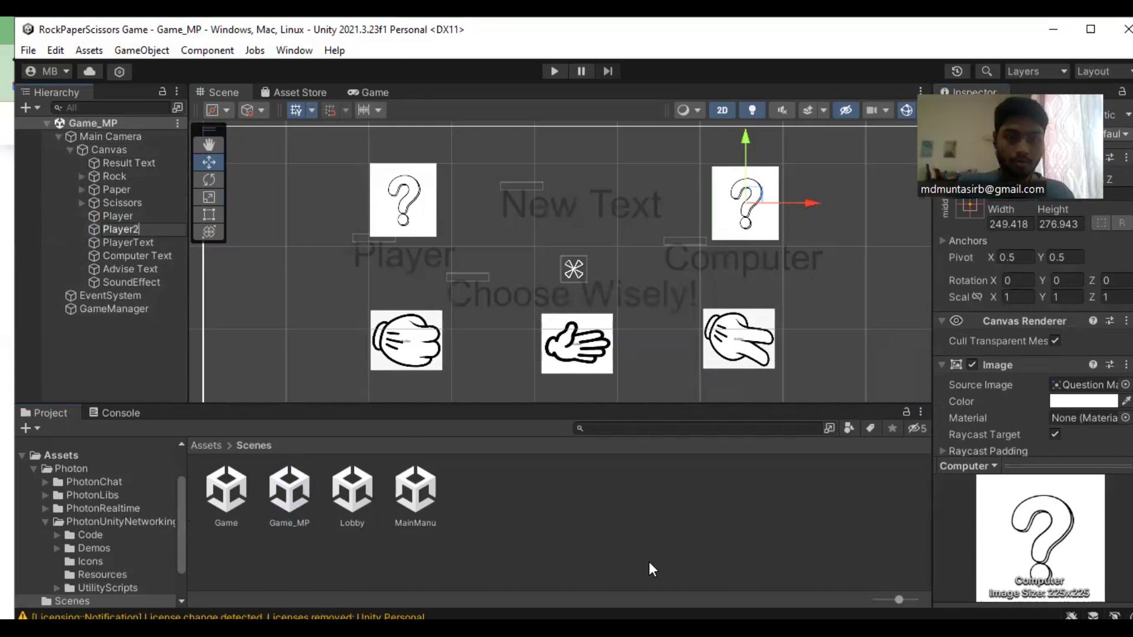
click(147, 229)
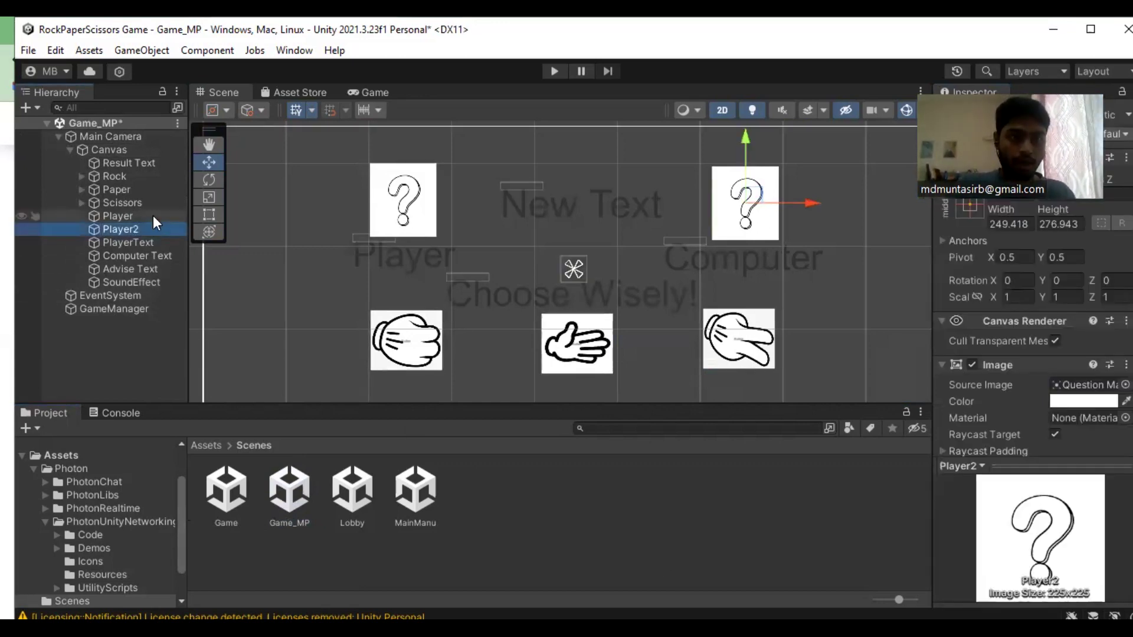
Step: Add the SpawnPlayer script and a Photon component to GameManager
click(133, 307)
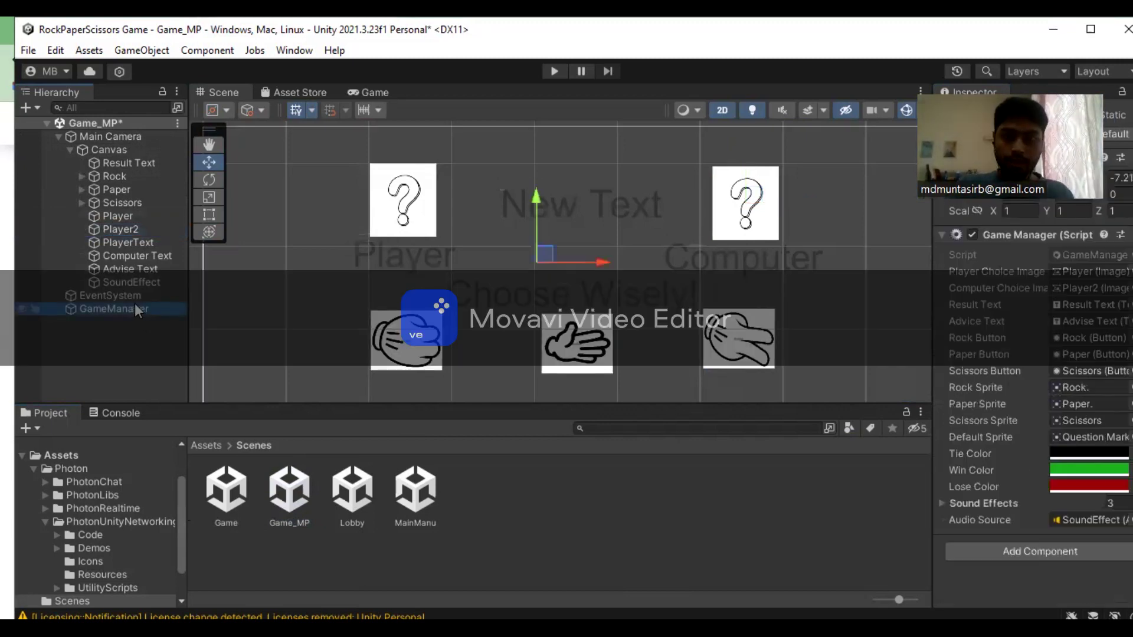
scroll(101, 536, down, 2)
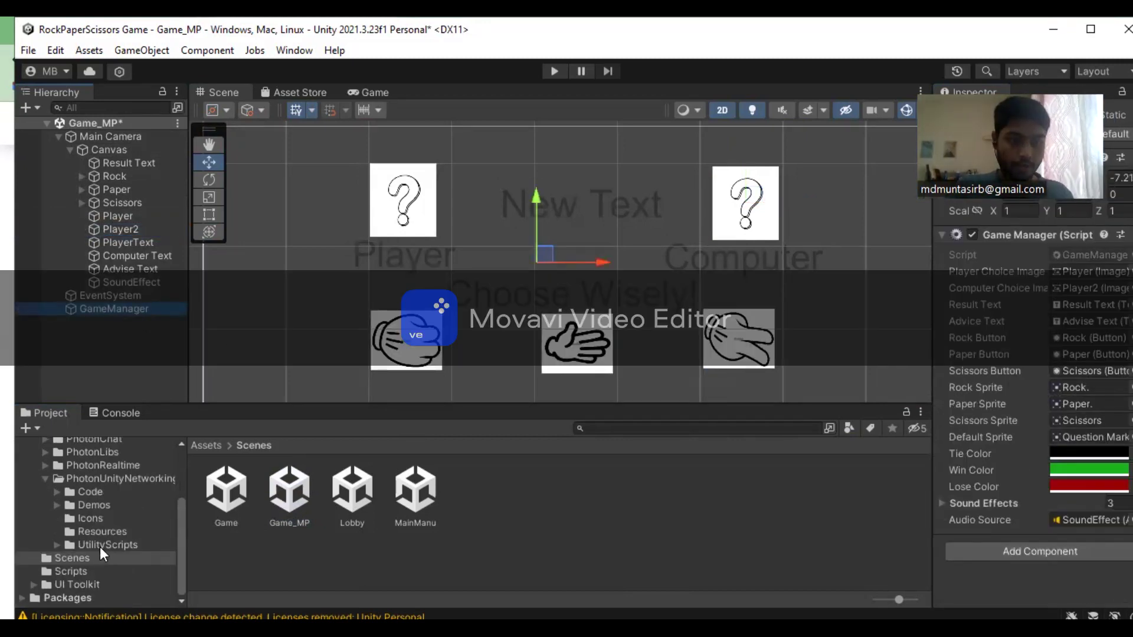
click(99, 571)
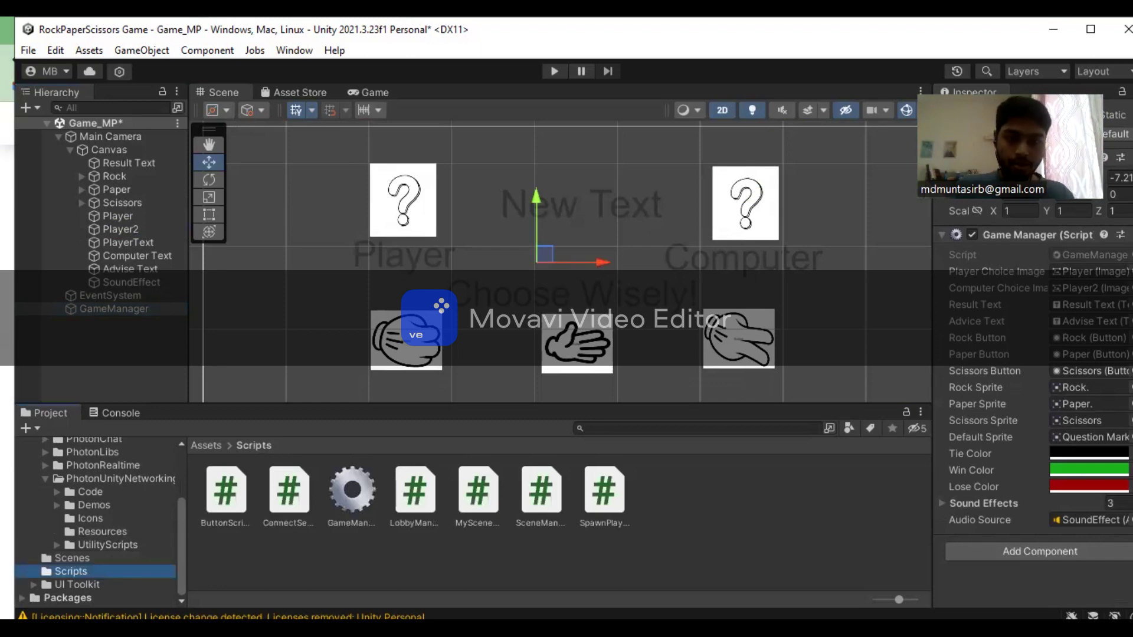
drag(604, 490, 1029, 557)
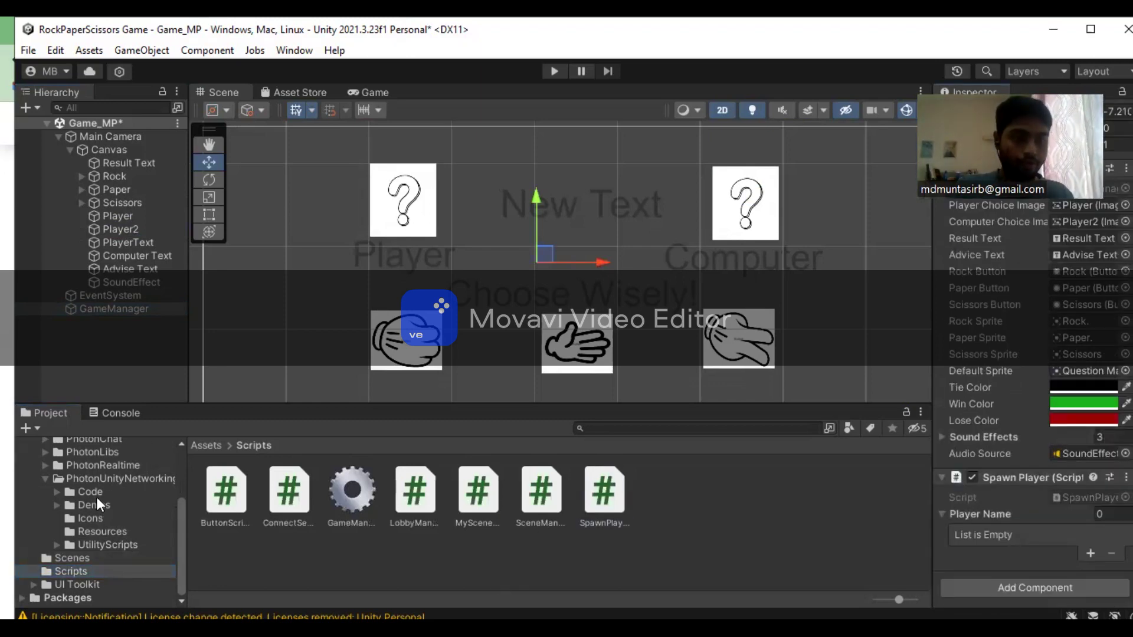
click(104, 478)
double_click(203, 494)
scroll(485, 581, down, 1)
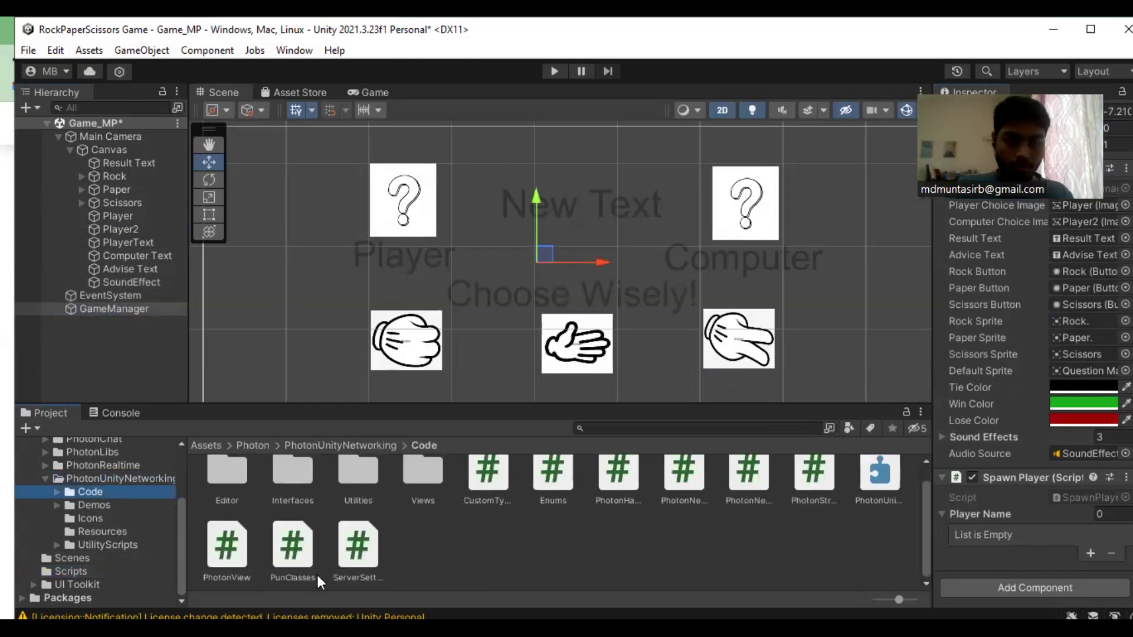
drag(226, 545, 1020, 567)
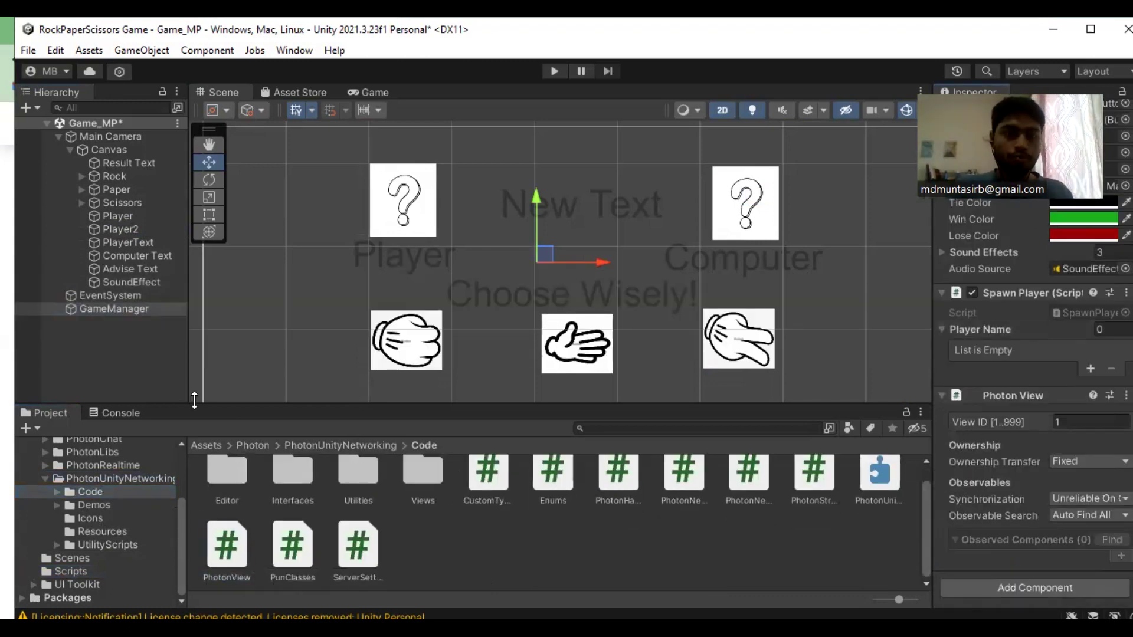
click(86, 570)
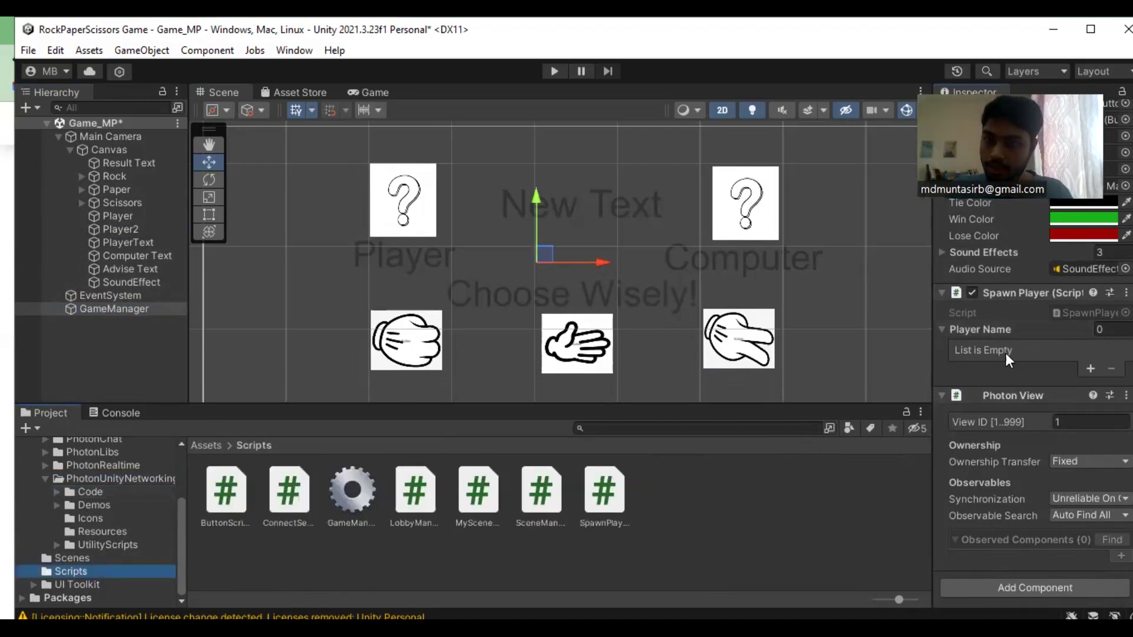
Step: Set Spawn Player's Player Name list size to 2 and assign Label1 and Label2
click(1099, 330)
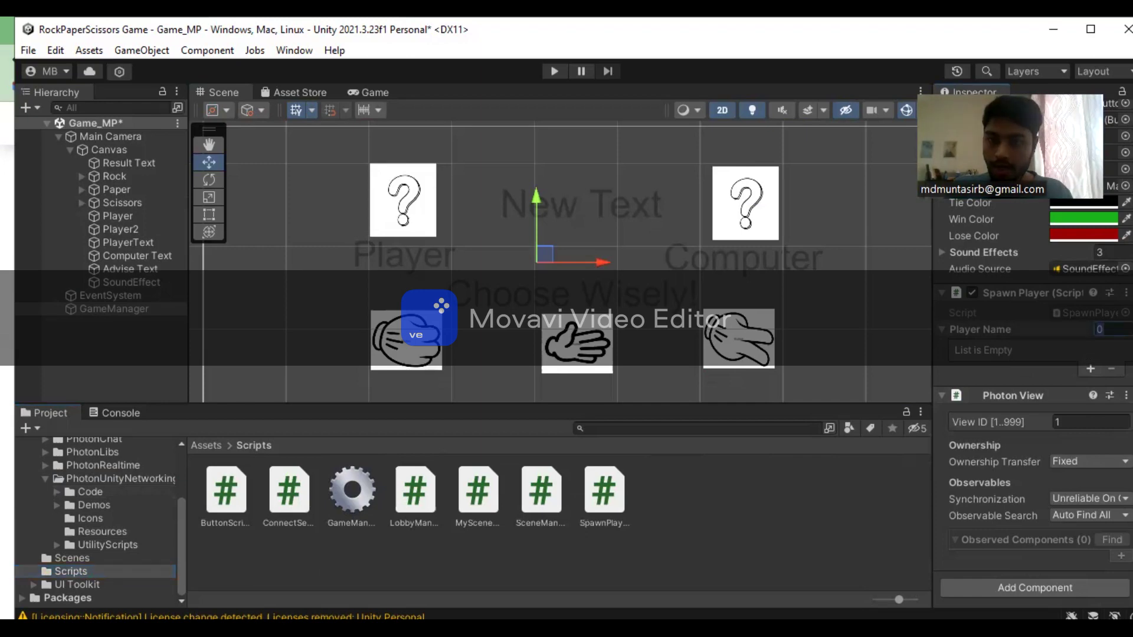
text(2)
key(Return)
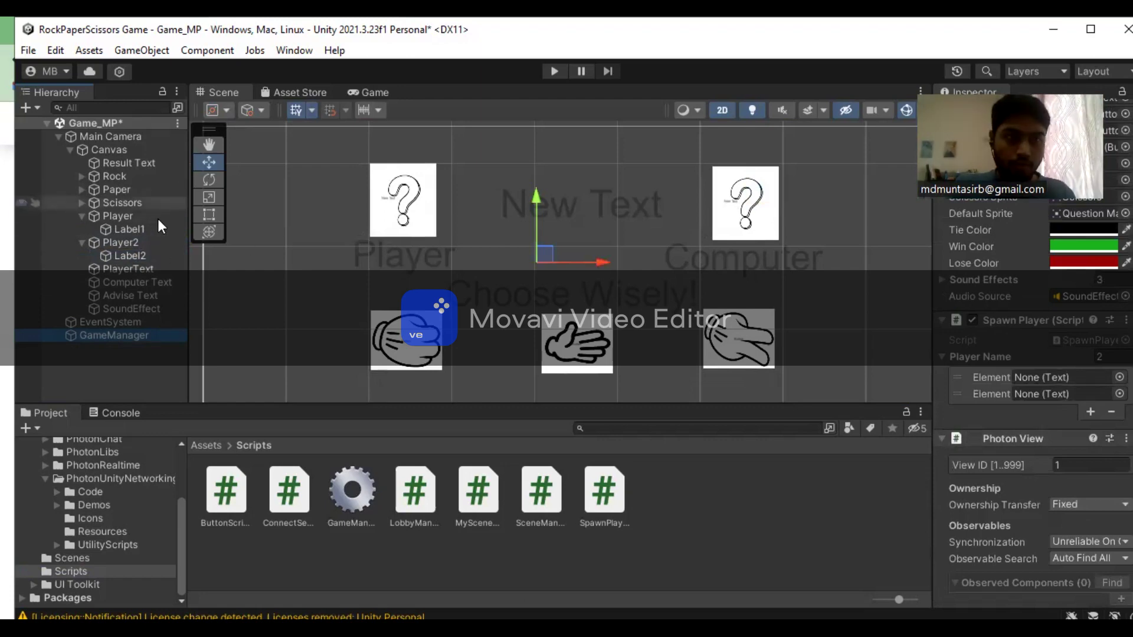
drag(125, 230, 1062, 384)
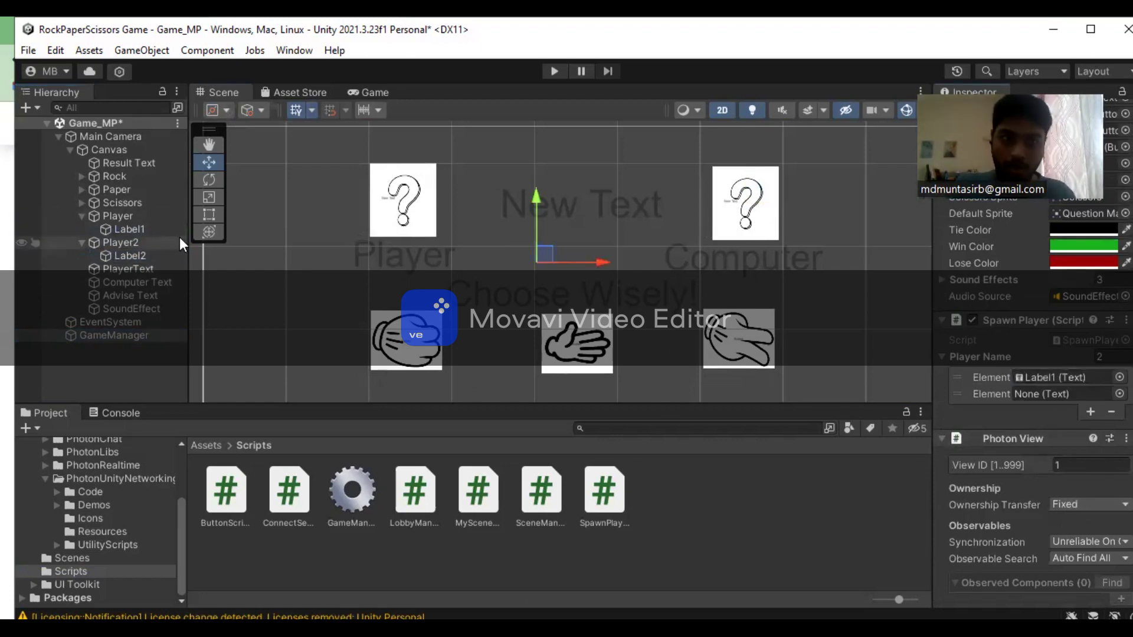
drag(126, 257, 1039, 406)
scroll(1040, 406, down, 2)
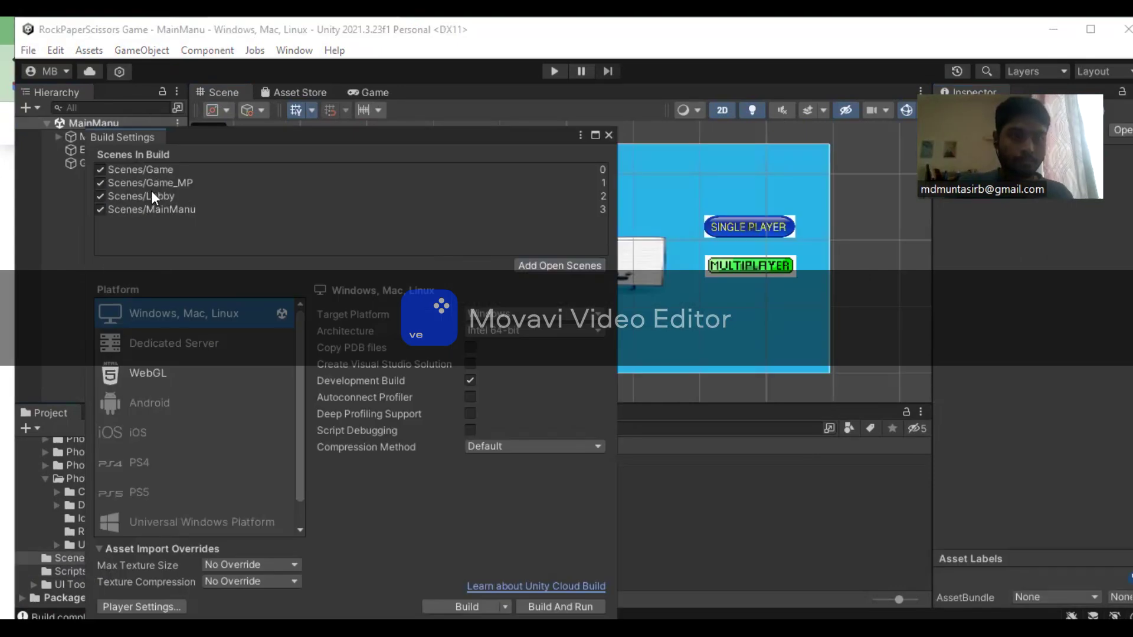
Step: Close Build Settings and expand Main Camera's Canvas in the MainManu hierarchy
click(151, 195)
click(608, 135)
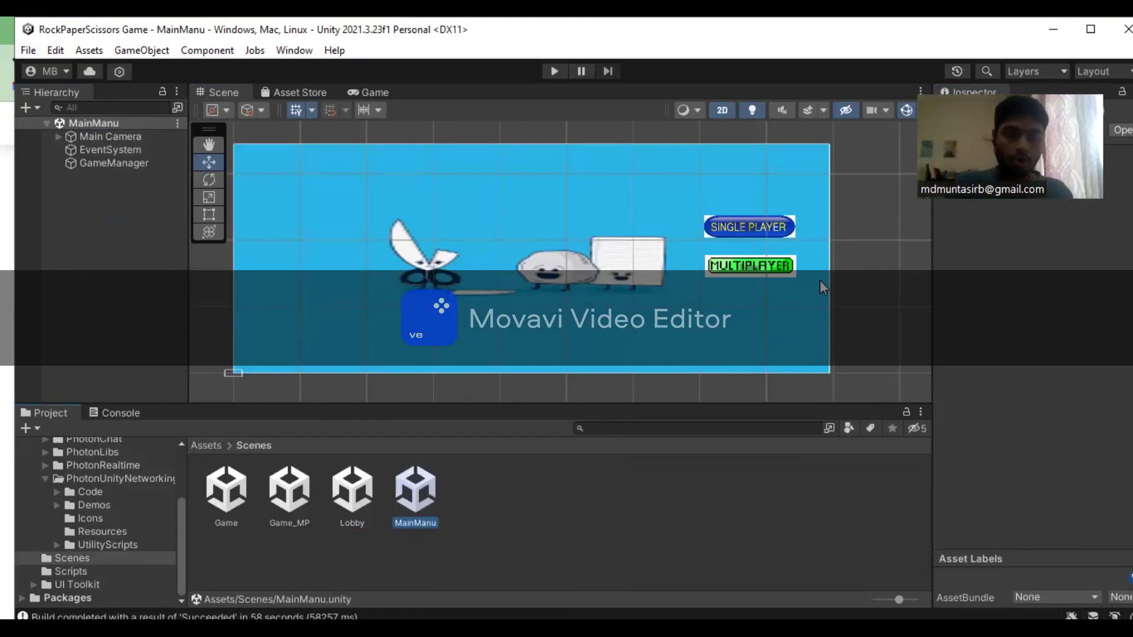
click(60, 136)
click(61, 148)
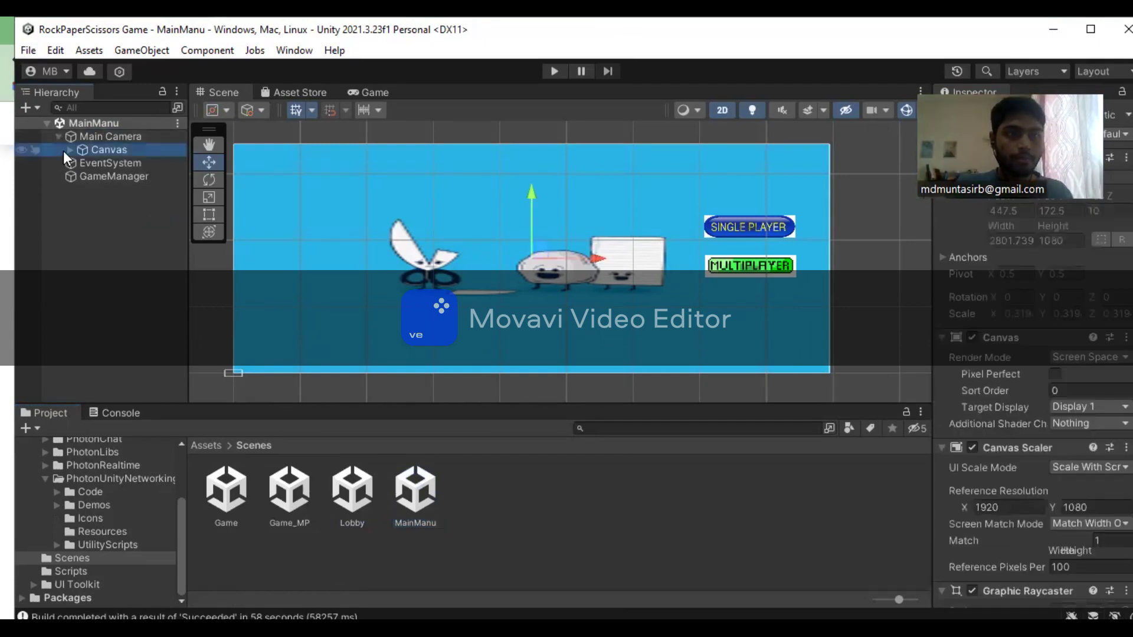
click(69, 150)
Step: Expand SP Button and MP Button, then preview the menu in the Game view
click(82, 176)
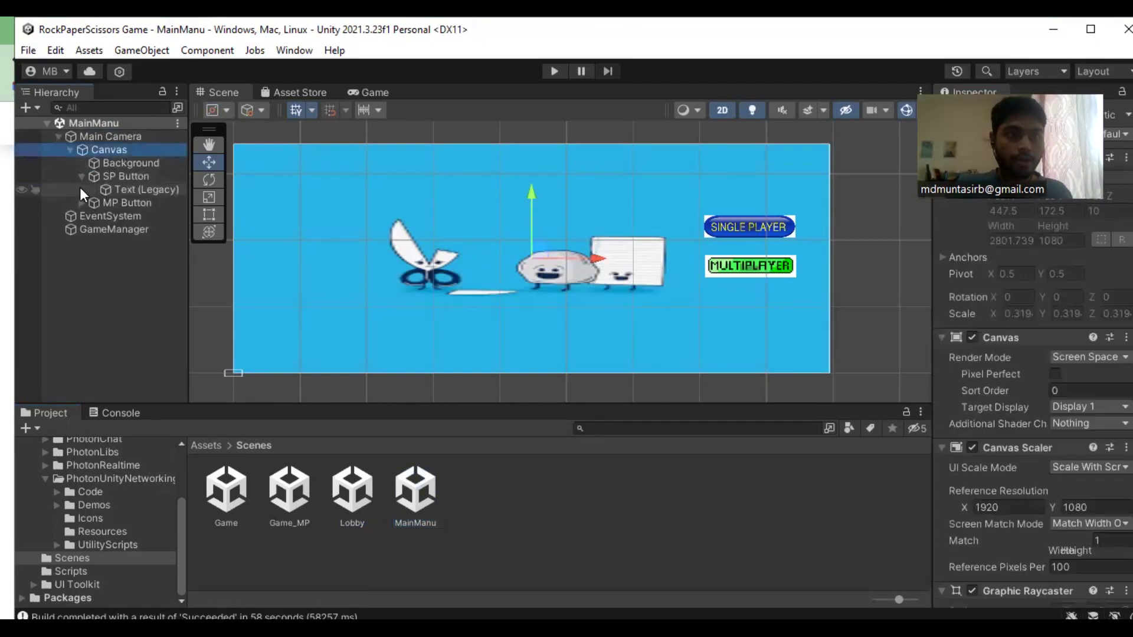
click(81, 203)
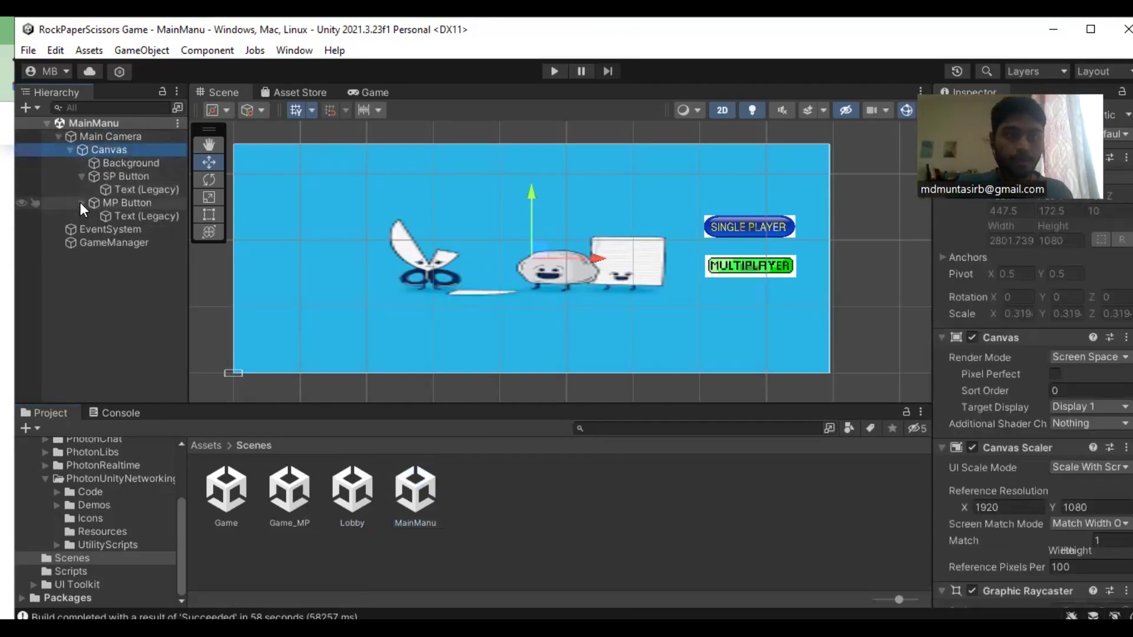
click(374, 90)
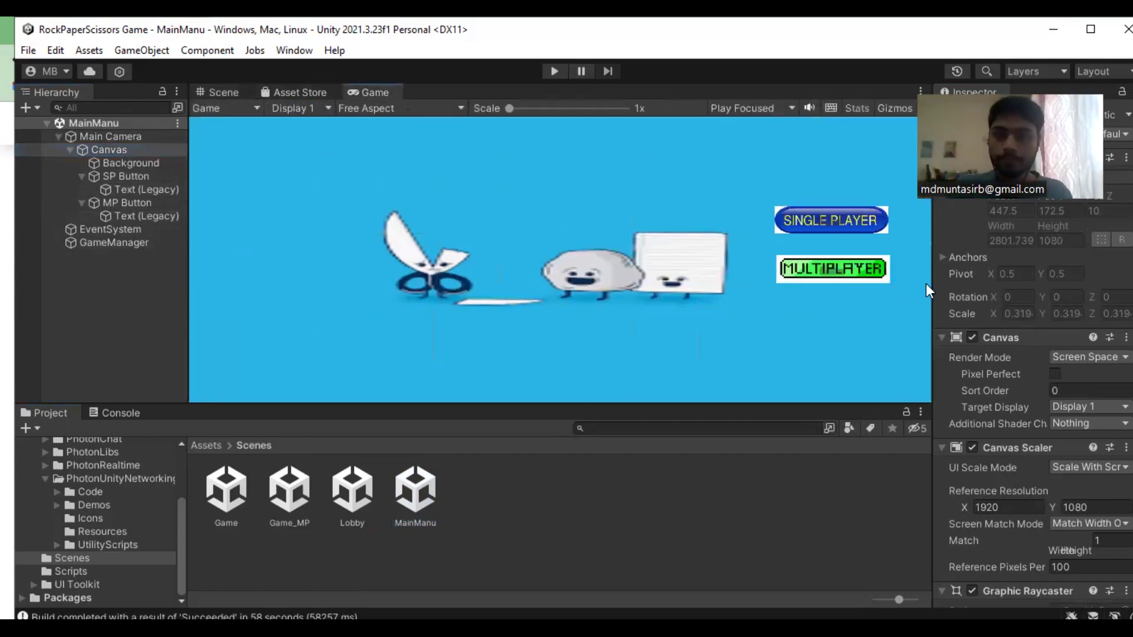
drag(375, 92, 555, 135)
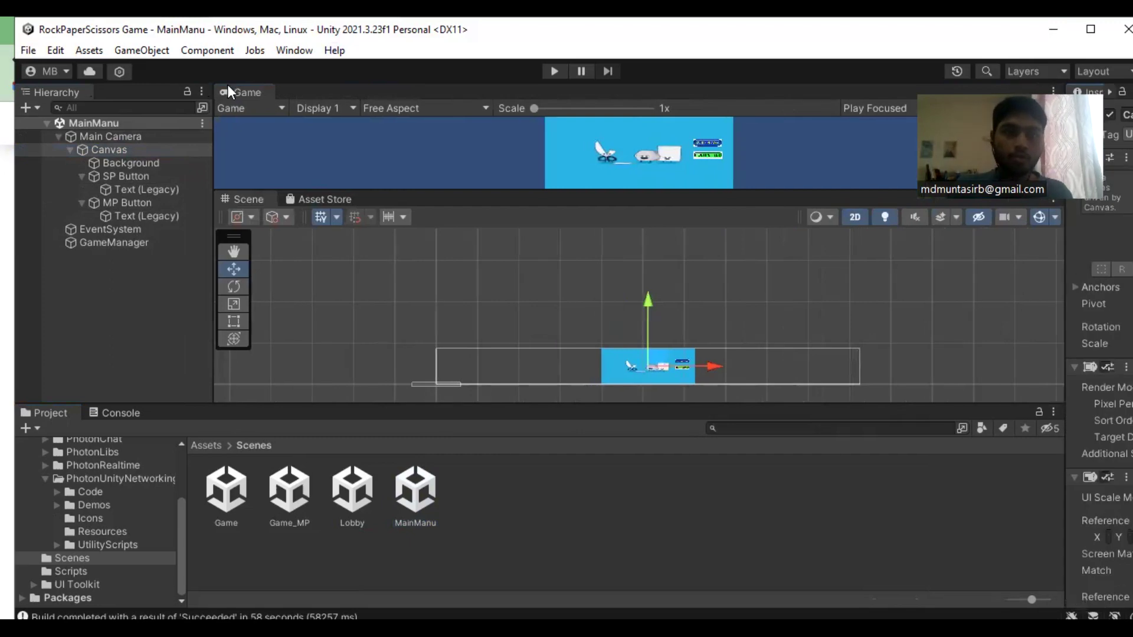
Step: Reposition and widen the floating Game window until the full main menu is visible
drag(402, 138, 761, 174)
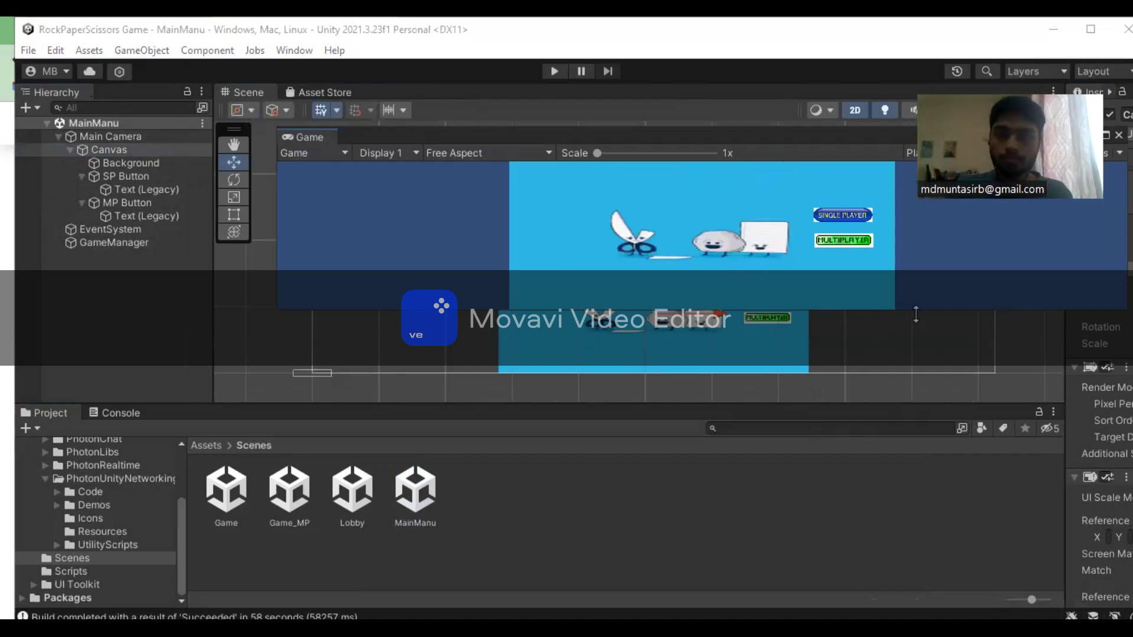
drag(915, 315, 806, 95)
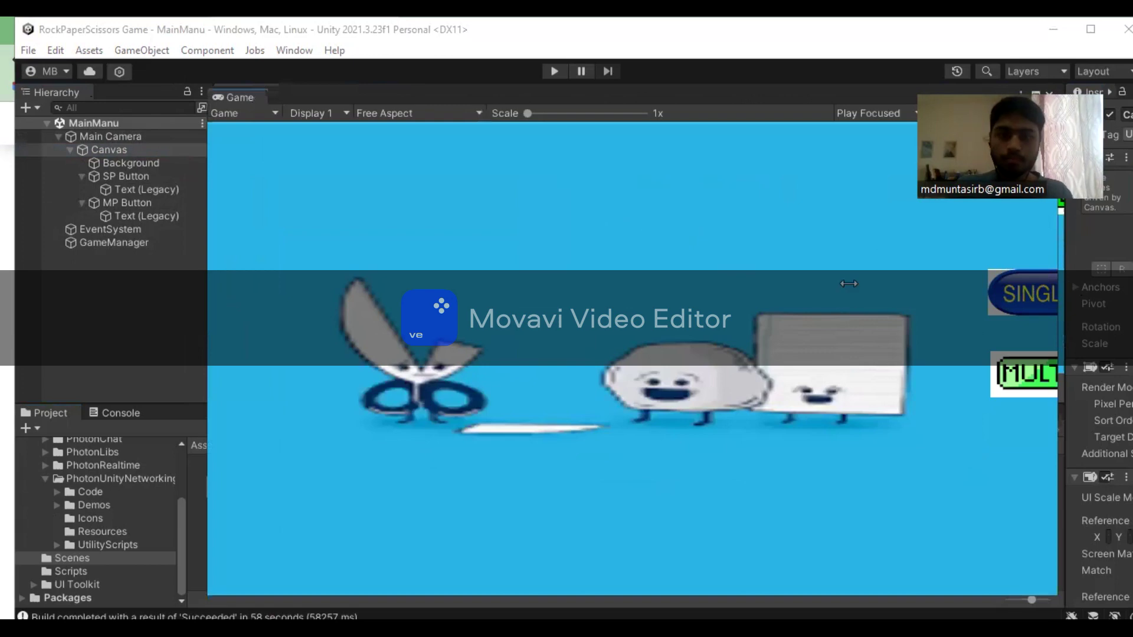
drag(848, 284, 844, 284)
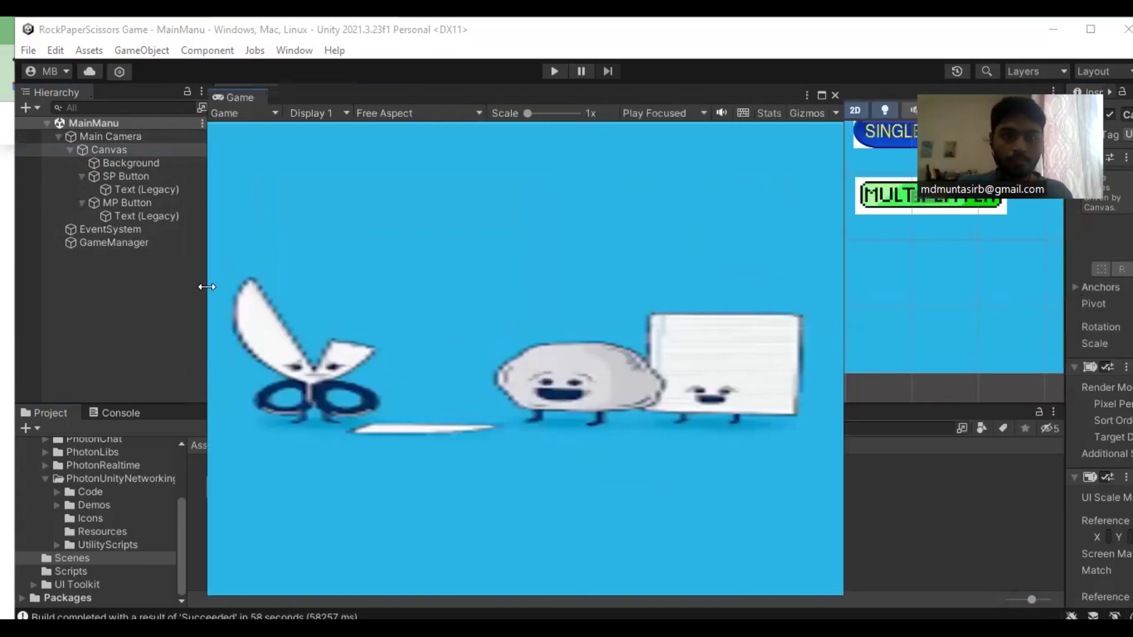
drag(207, 287, 483, 313)
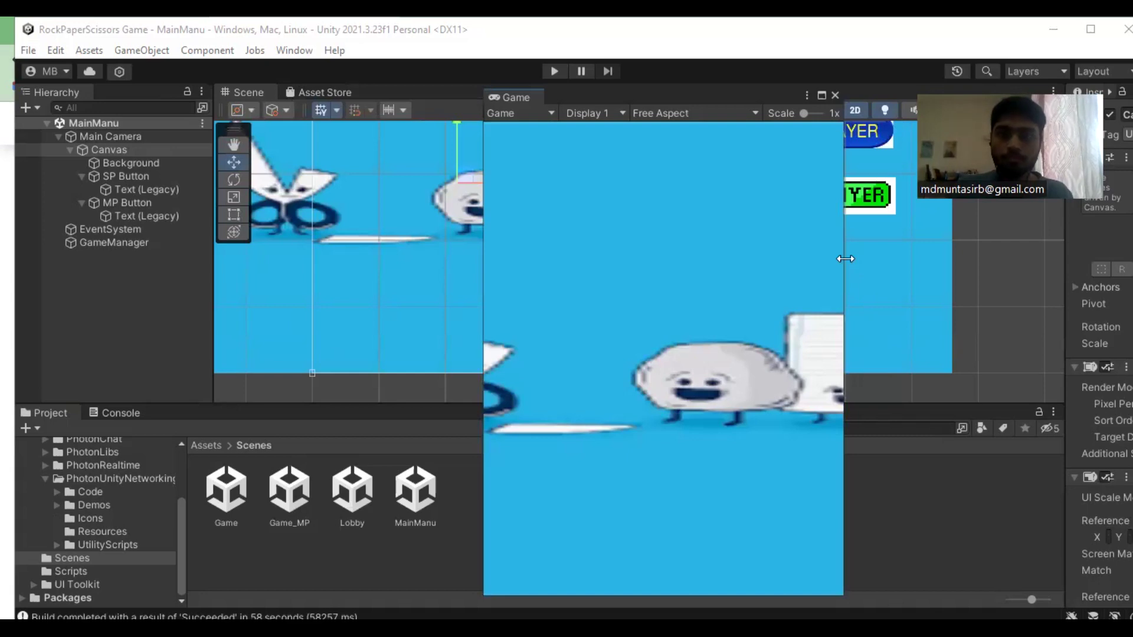
drag(845, 259, 1121, 258)
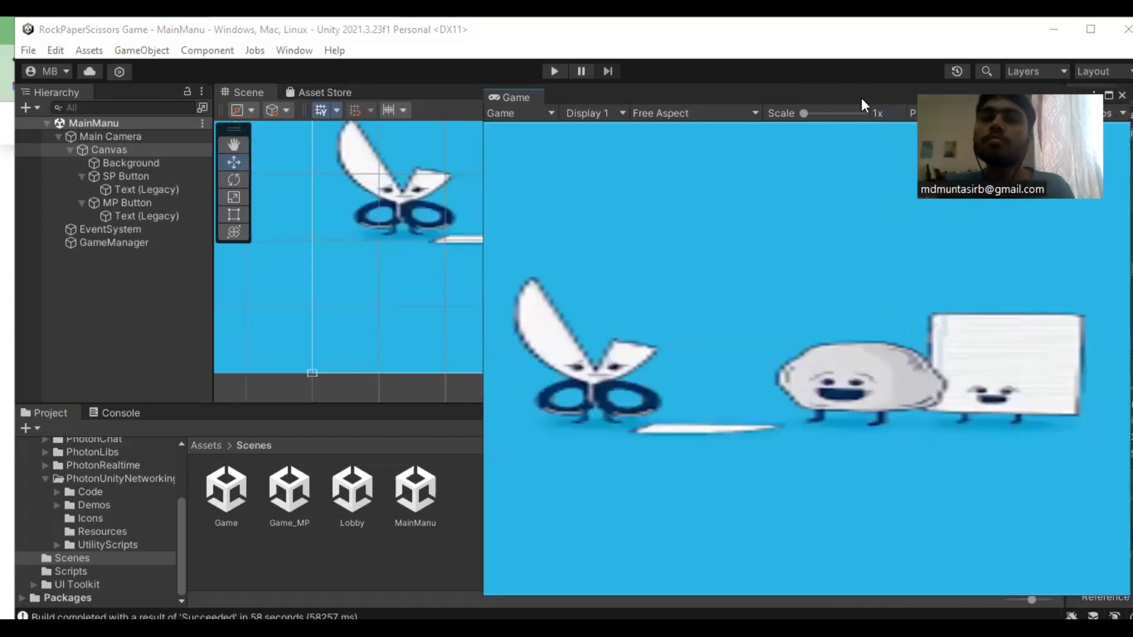
drag(861, 98, 157, 80)
drag(435, 177, 540, 177)
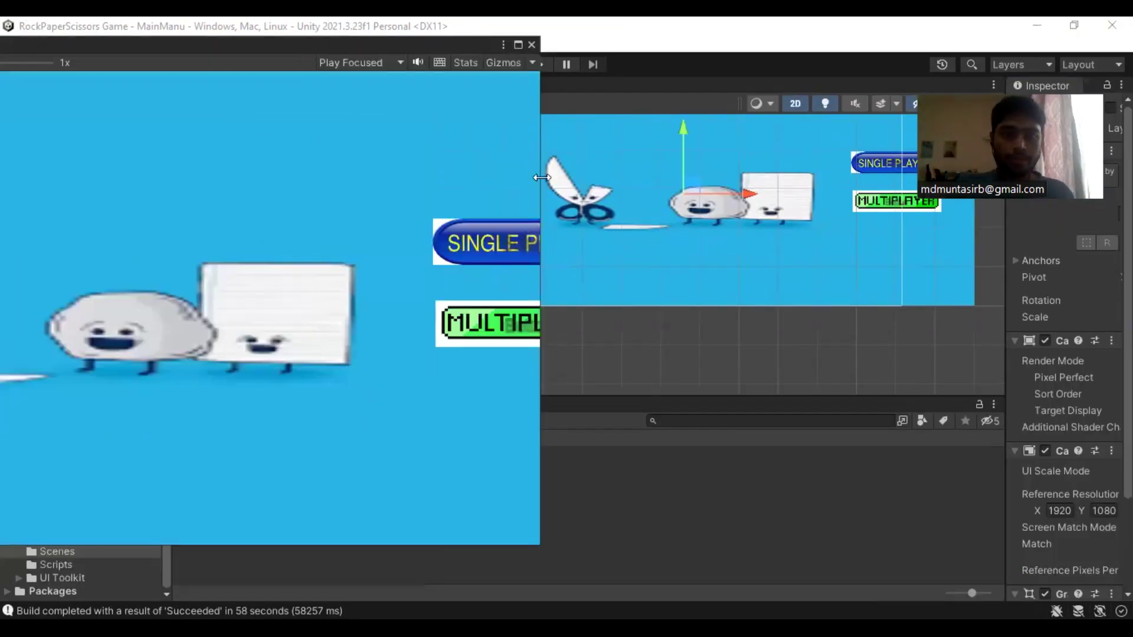
drag(541, 177, 717, 177)
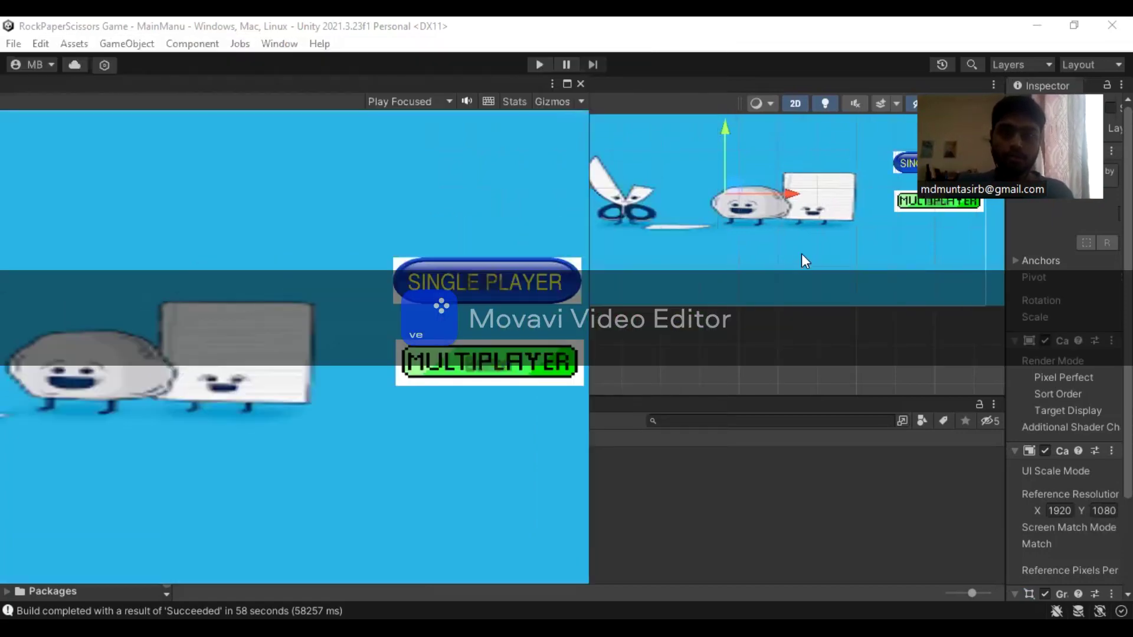
Step: Enter play mode and type a player name into the Lobby's first name field
click(540, 63)
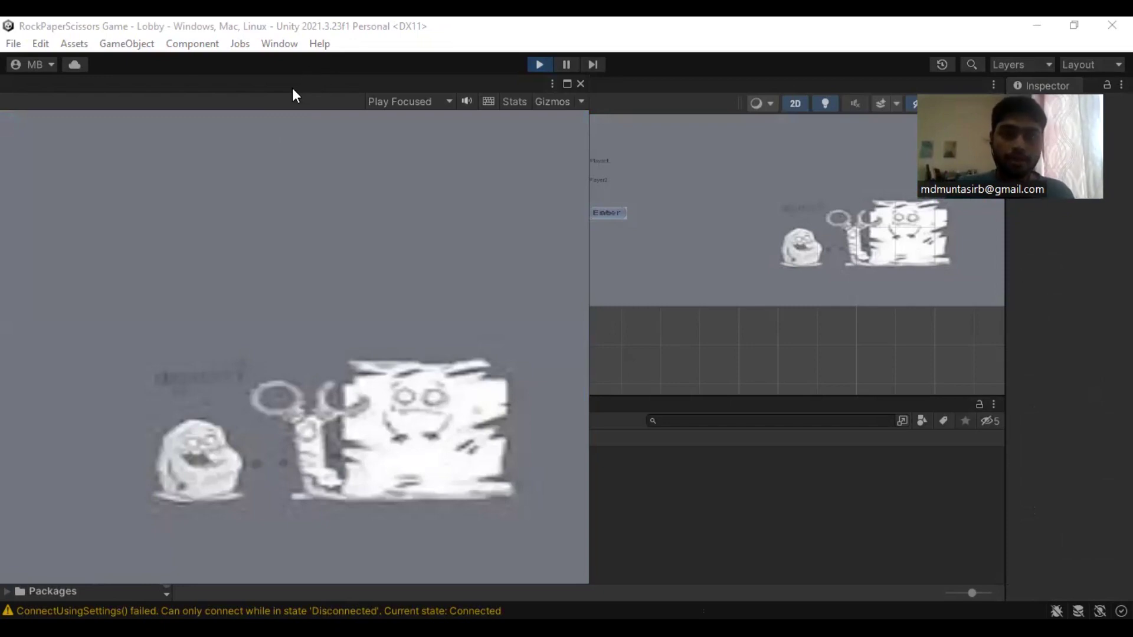
click(689, 176)
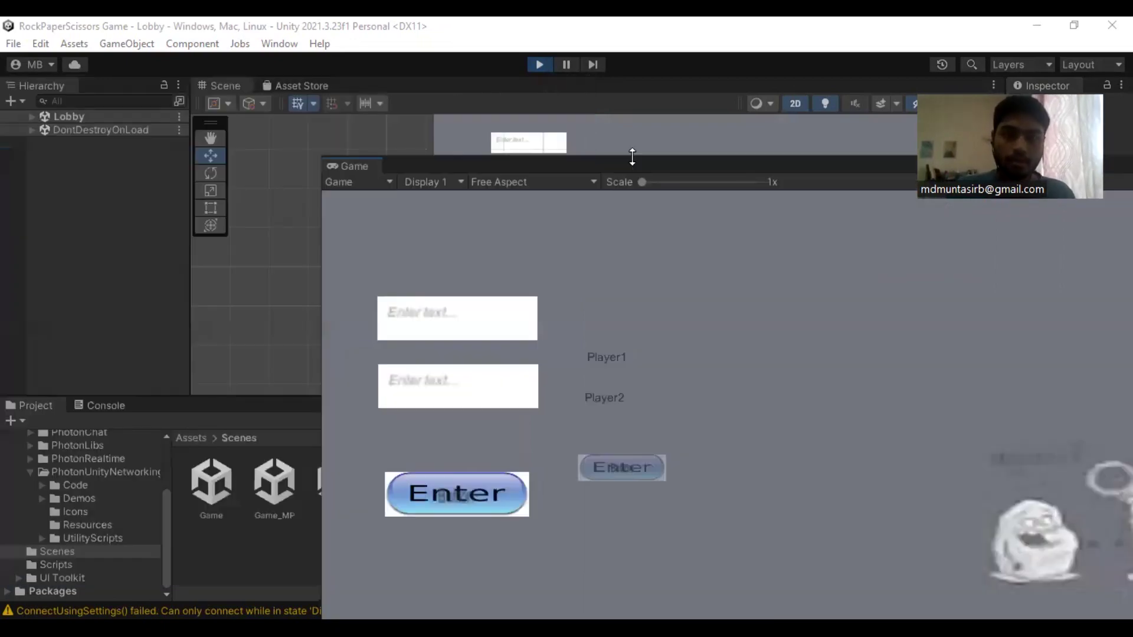
click(462, 324)
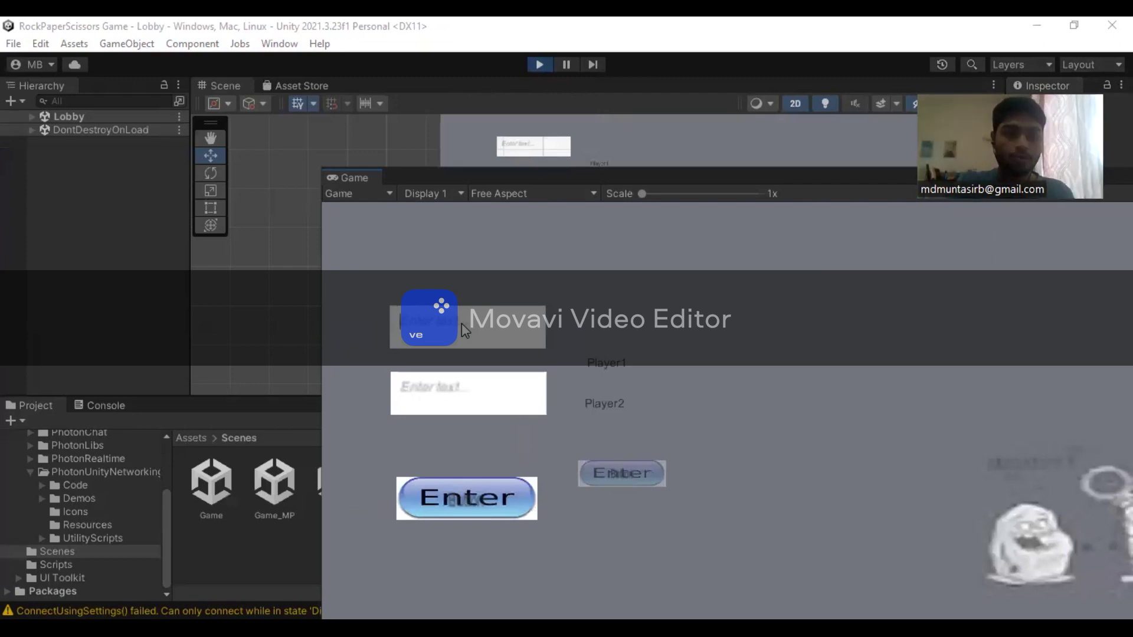
text(Billah)
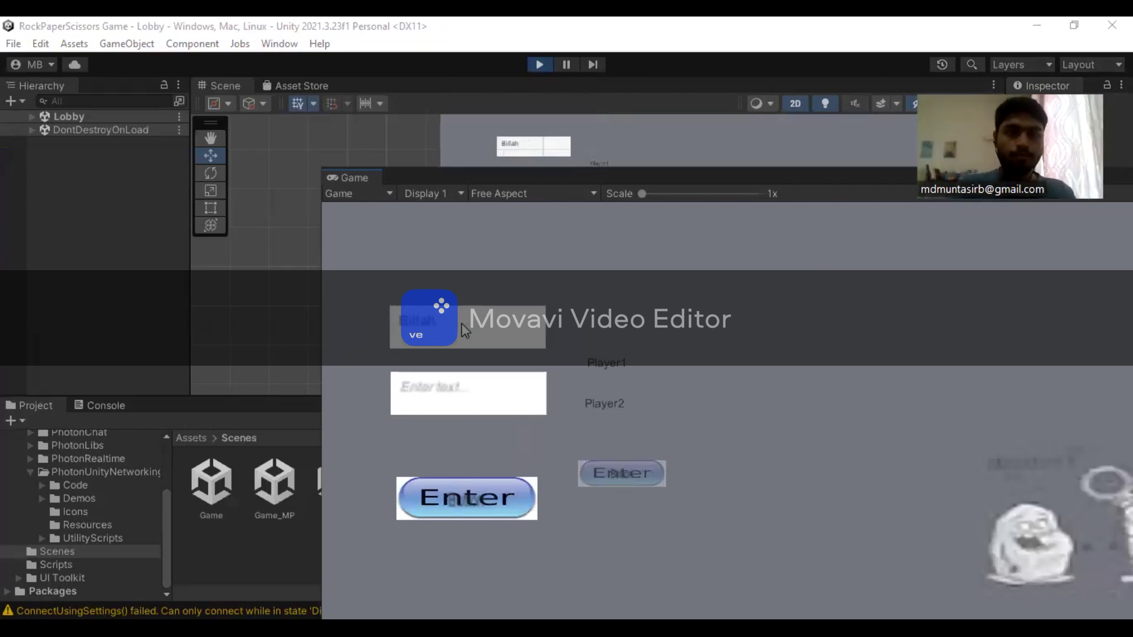
Step: Enter 123 as the room name and move the Game view aside to reveal the Scene
click(451, 389)
text(123)
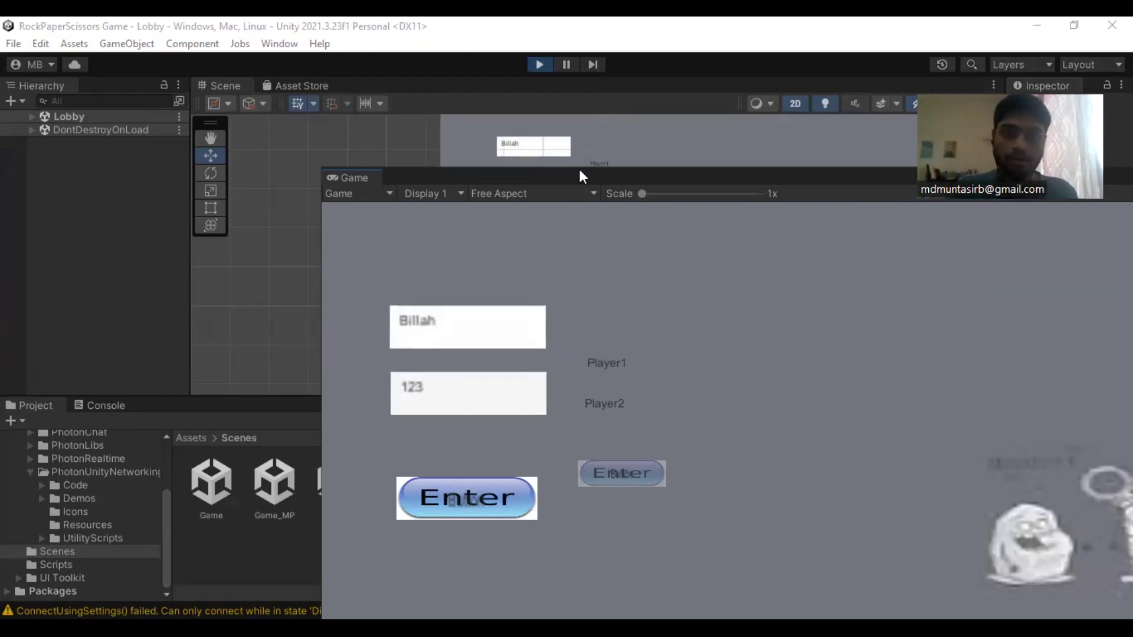
drag(578, 174, 873, 75)
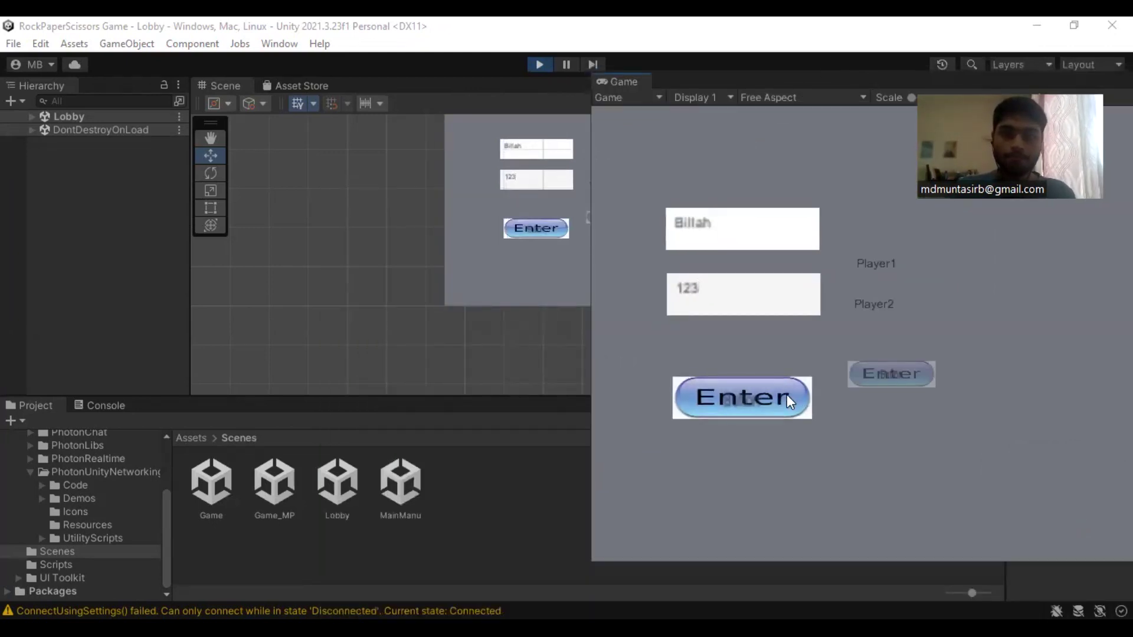